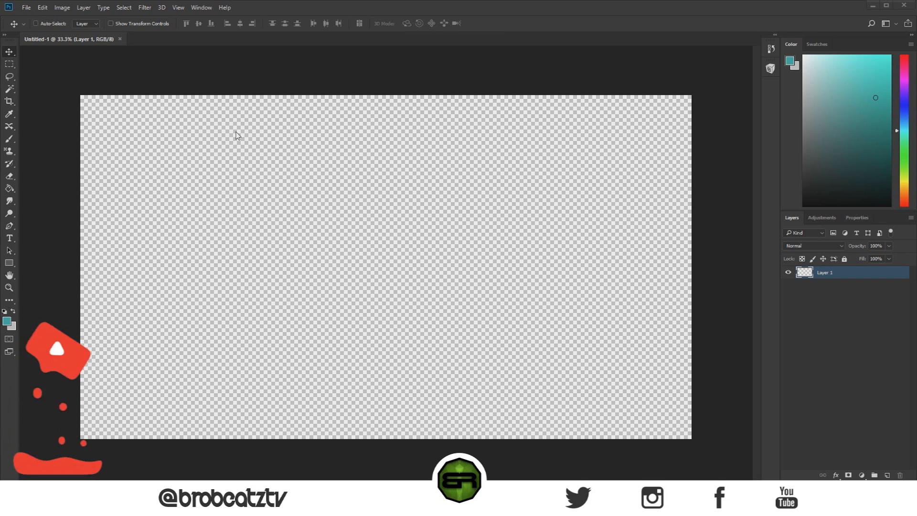
left_click(27, 7)
left_click(36, 18)
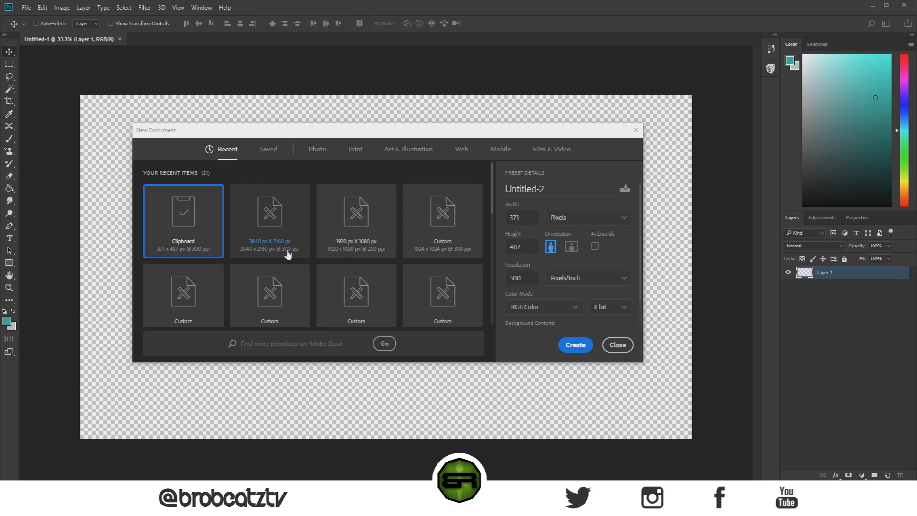
left_click_drag(504, 281, 545, 280)
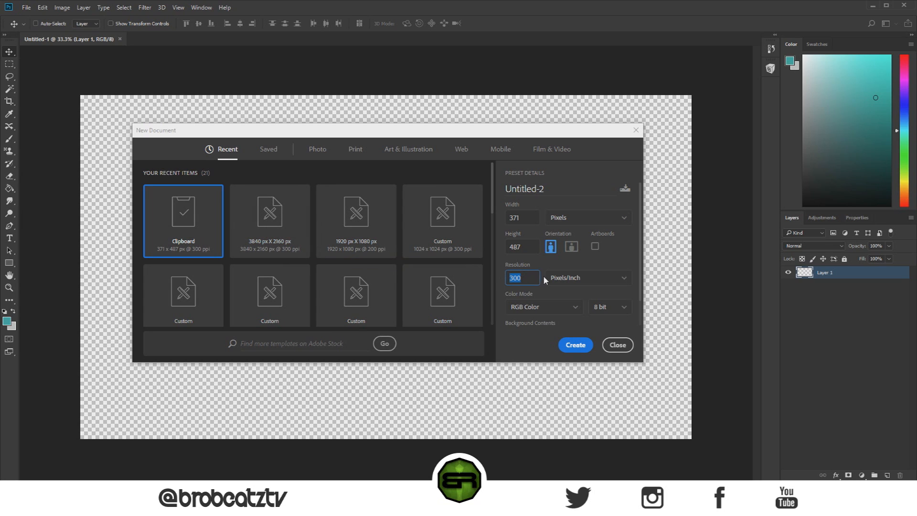
left_click(306, 221)
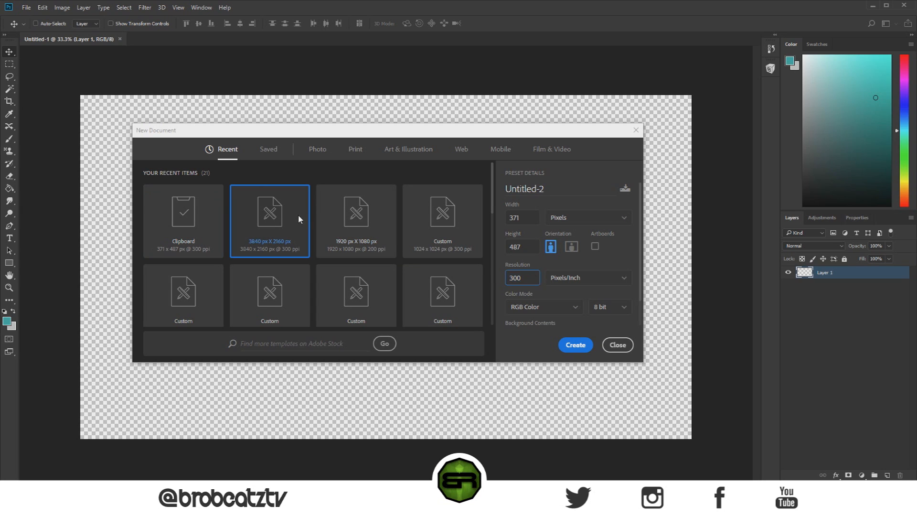
left_click_drag(534, 280, 514, 280)
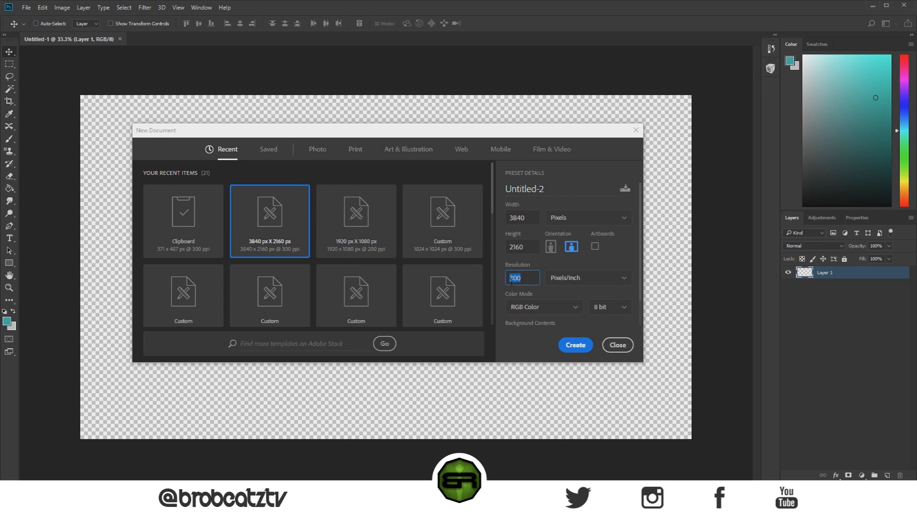
left_click(614, 346)
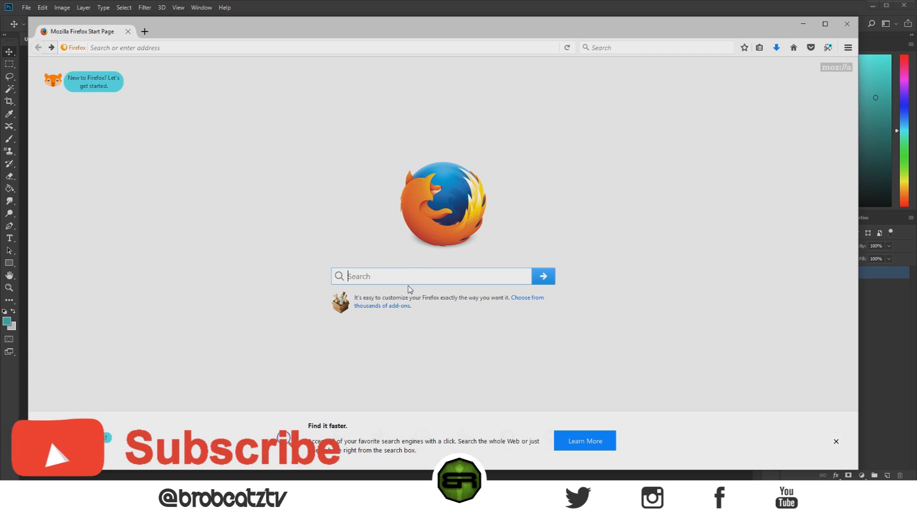
Step: Switch to Firefox and search the web for "creepy trees", showing only image results
type("creep")
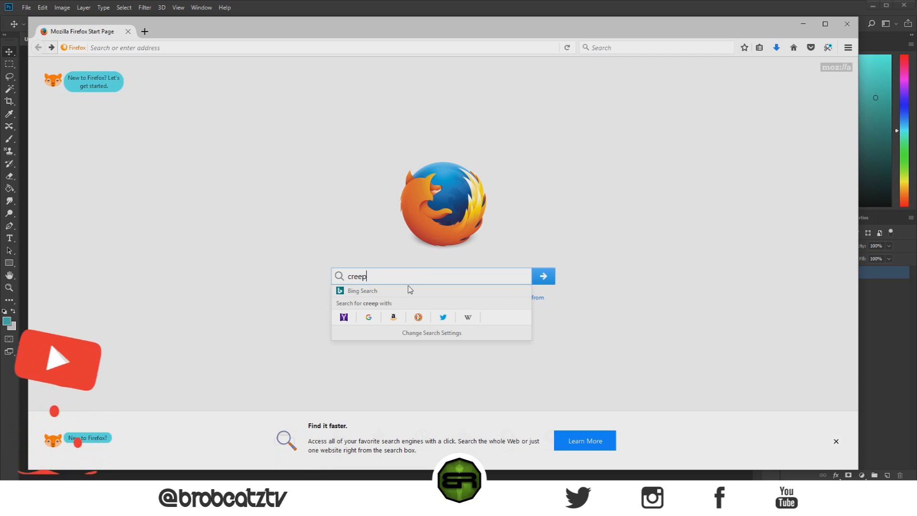
type("y trees")
key("Return")
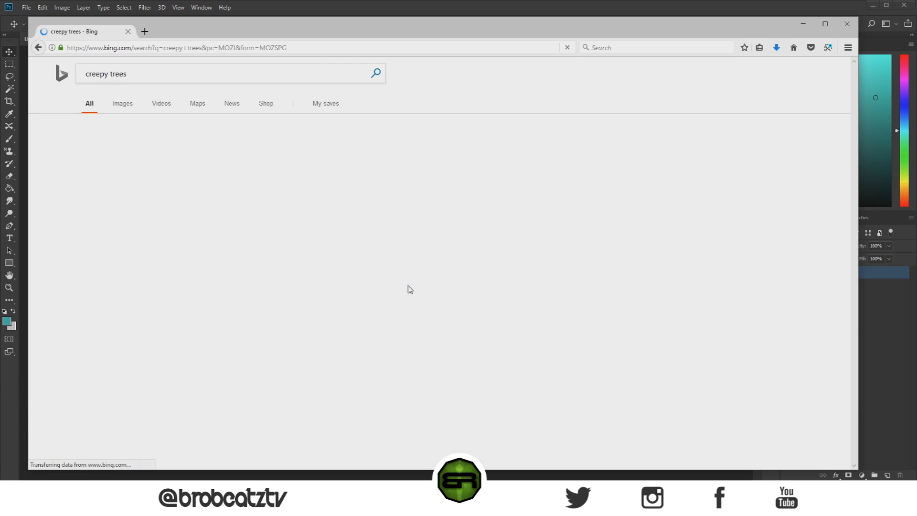
left_click(123, 103)
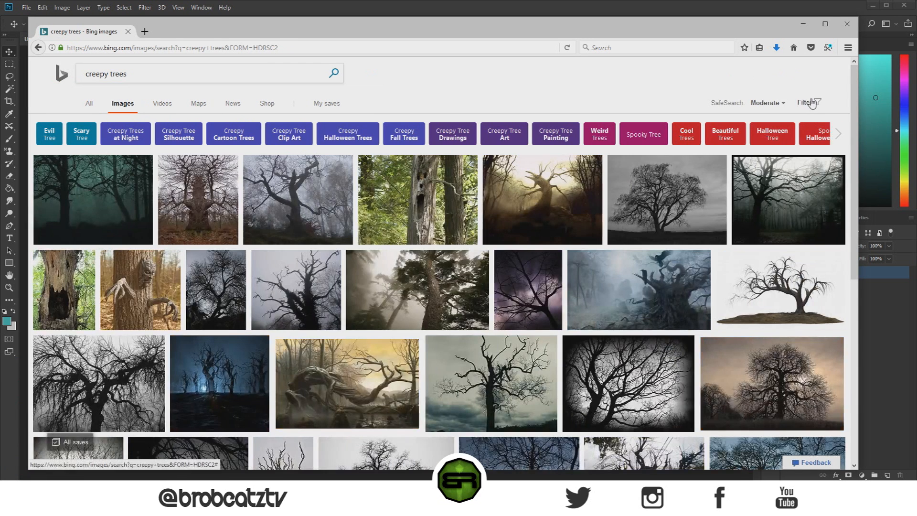
Step: Filter the creepy trees image results to the Extra large image size
left_click(806, 102)
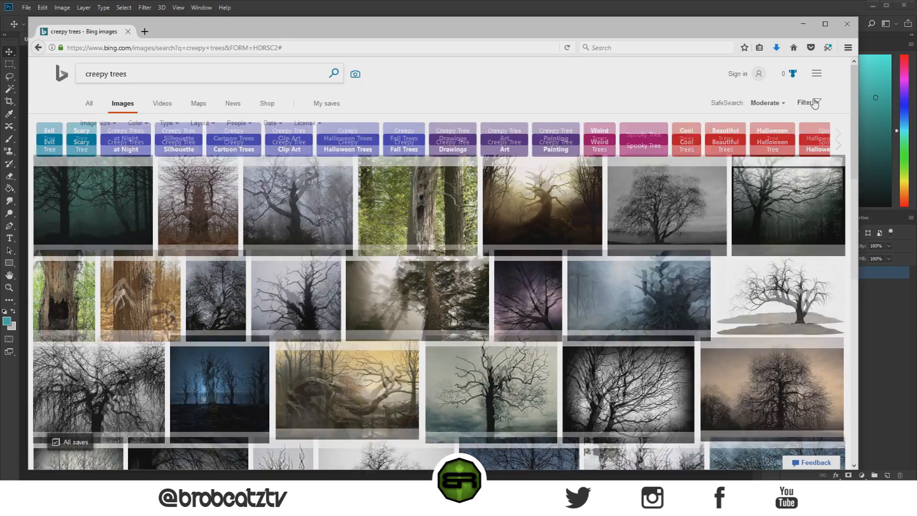
left_click(813, 102)
left_click(812, 103)
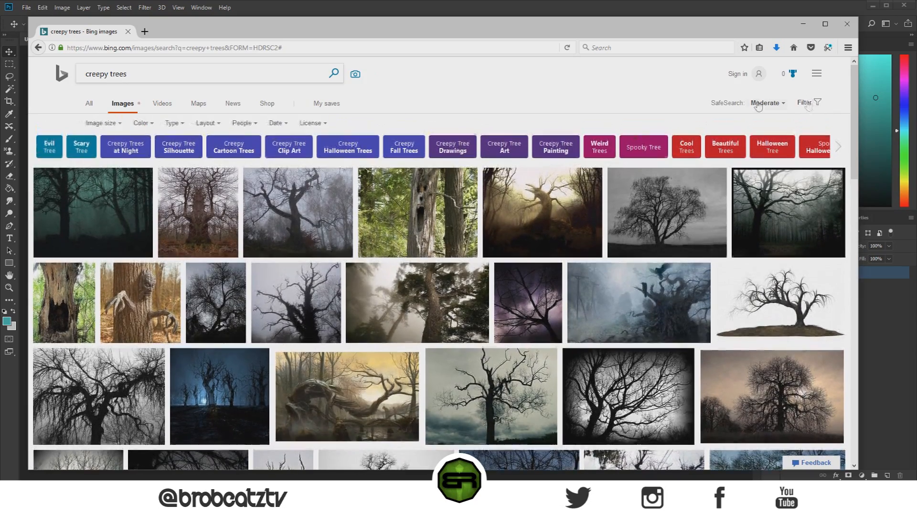
left_click(100, 124)
left_click(116, 199)
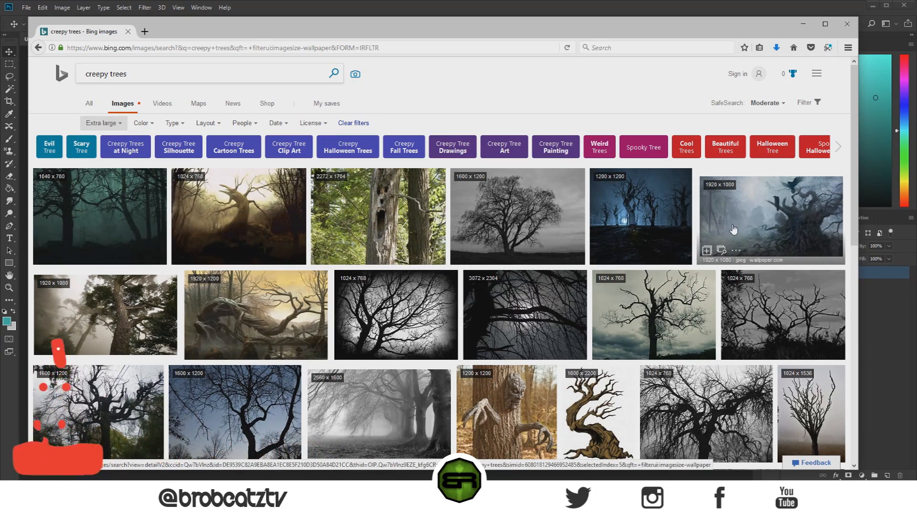
Step: Open the 2560 x 1600 black-and-white foggy trees picture at full size and save it as Creepy-Trees-Fog-Background in the Tutorials folder
scroll(733, 227, "down", 2)
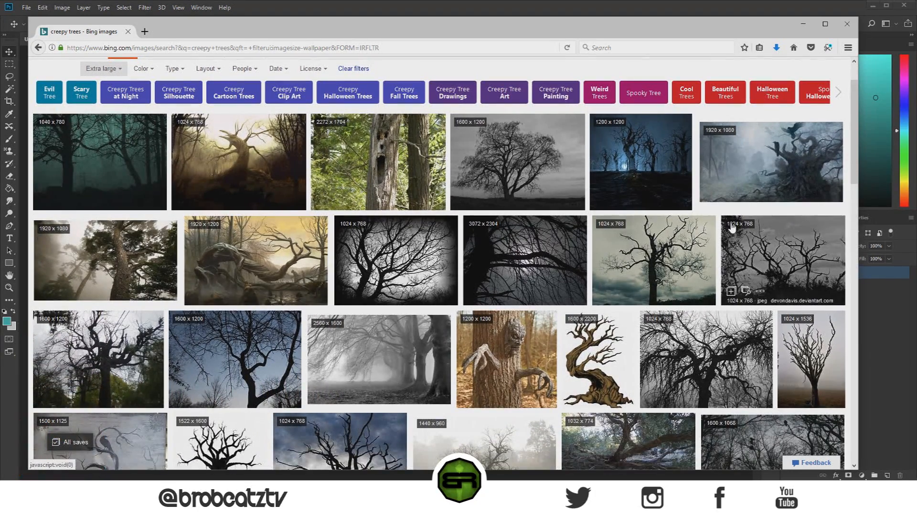
left_click(358, 360)
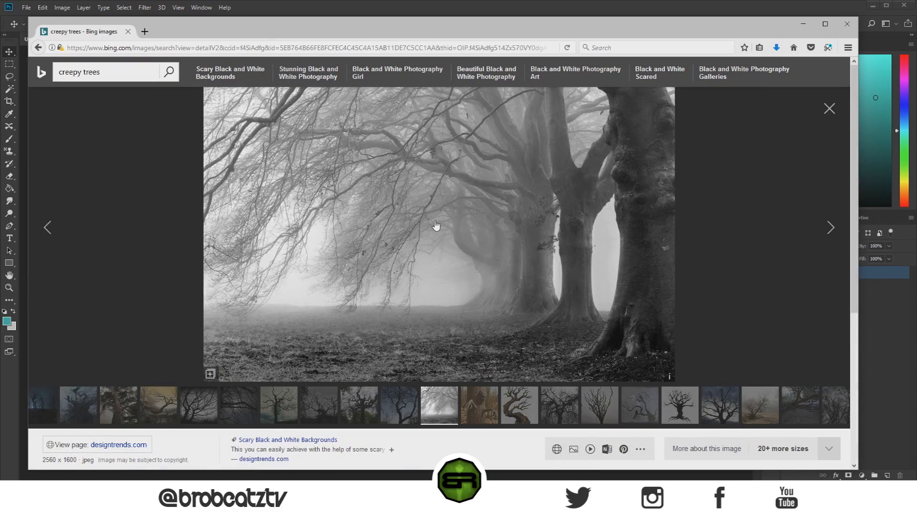
left_click(435, 222)
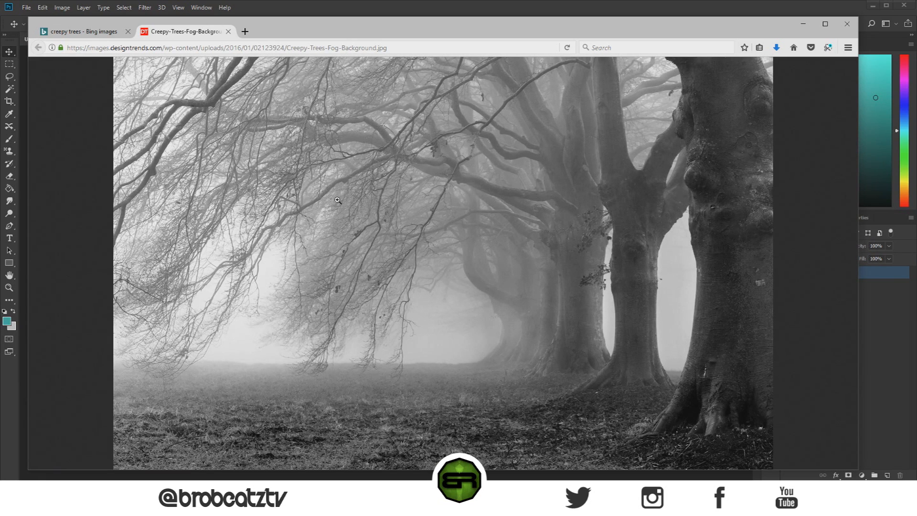
right_click(375, 214)
left_click(388, 221)
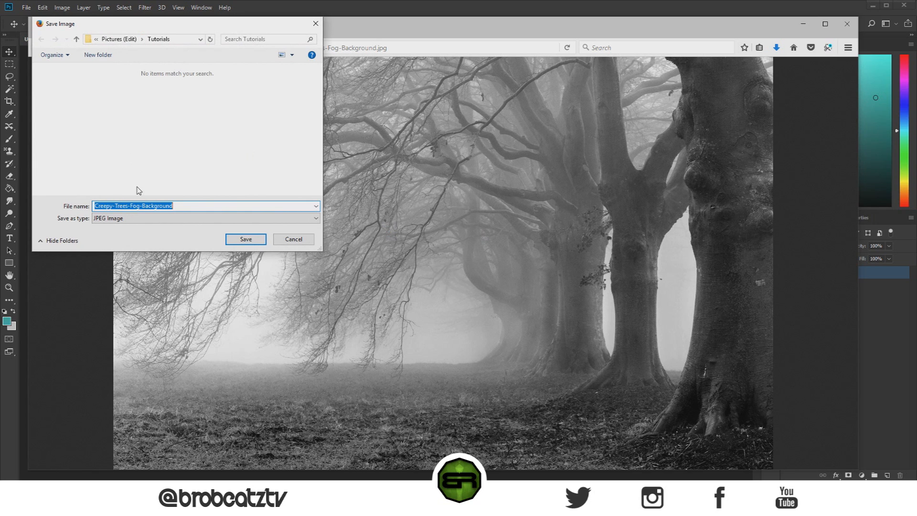
left_click(244, 243)
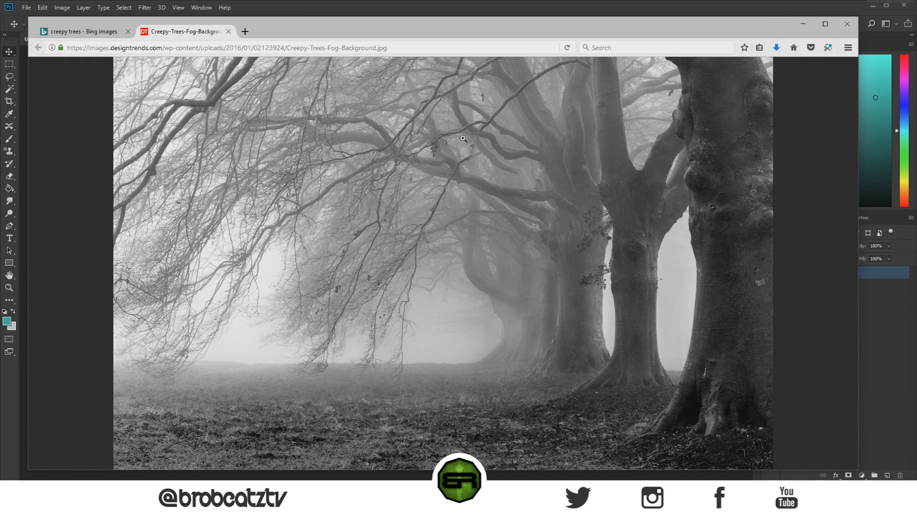
left_click(228, 32)
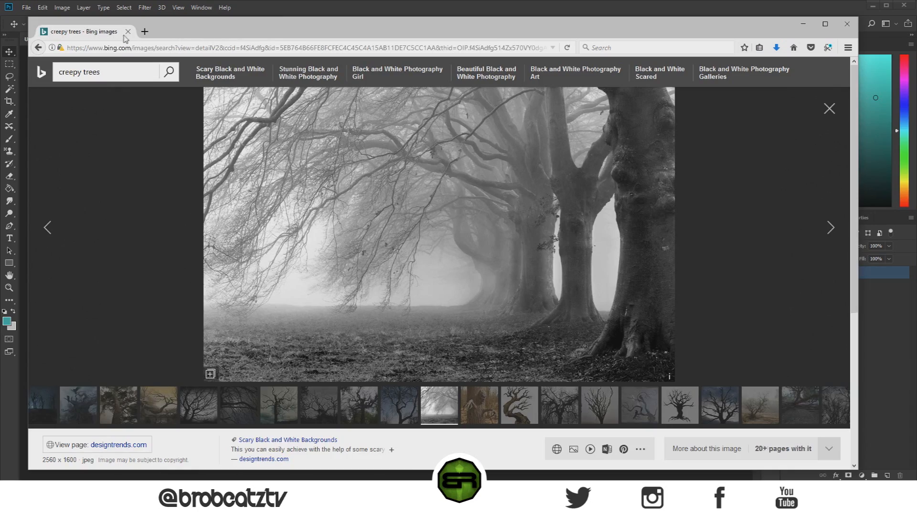
left_click_drag(756, 34, 0, 48)
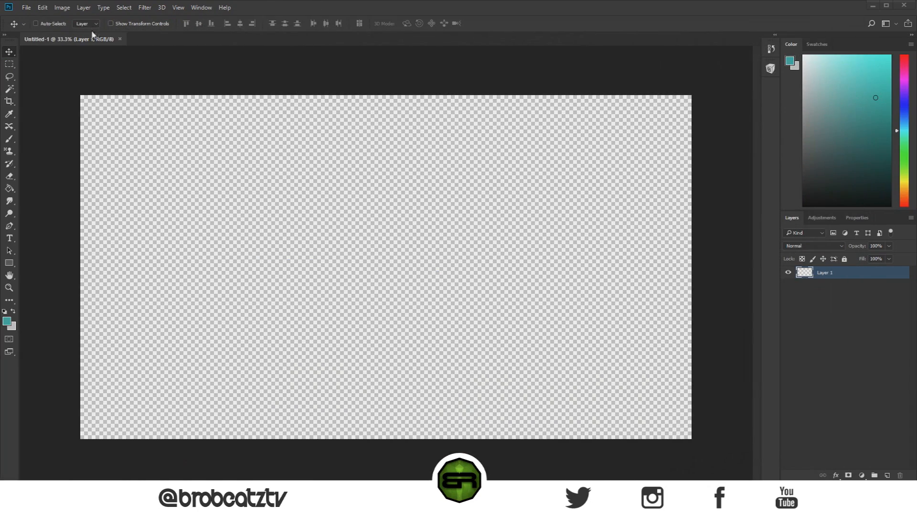
Step: Switch to Photoshop, open Creepy-Trees-Fog-Background from the Tutorials folder and unlock its Background layer
left_click(27, 8)
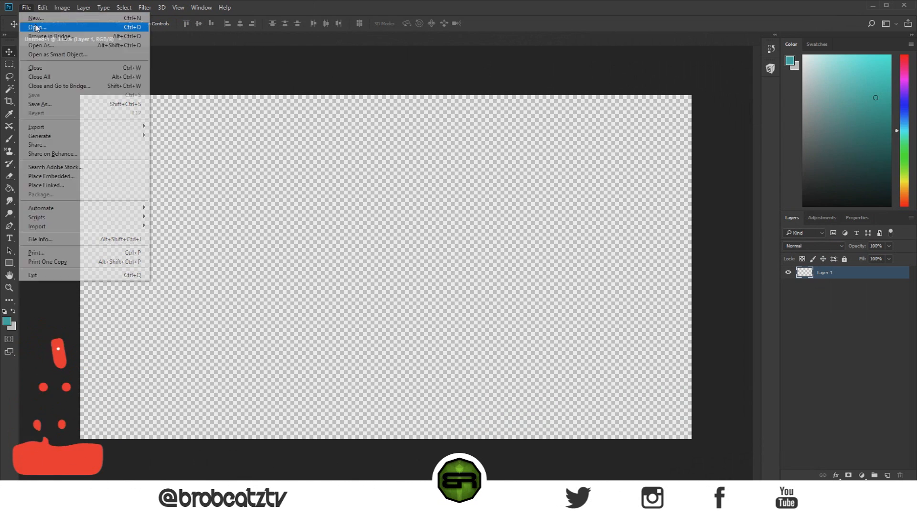
left_click(29, 28)
left_click(46, 76)
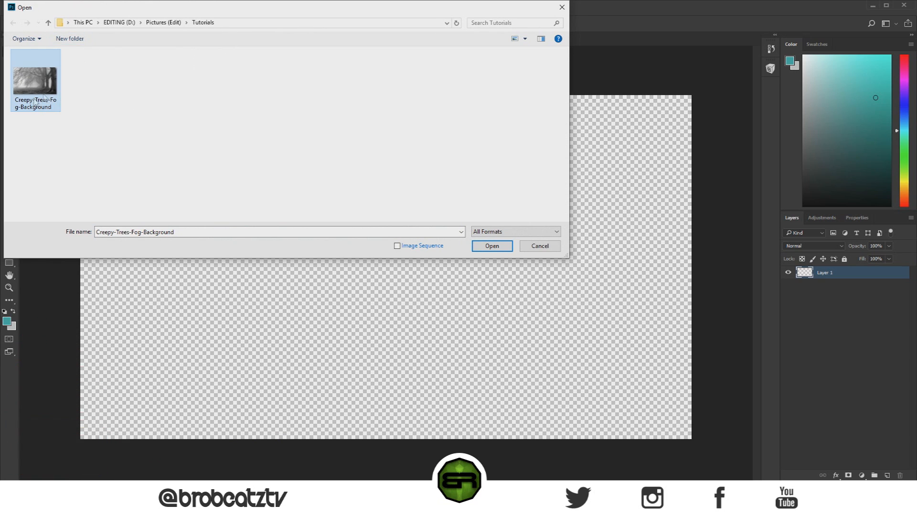
left_click(497, 248)
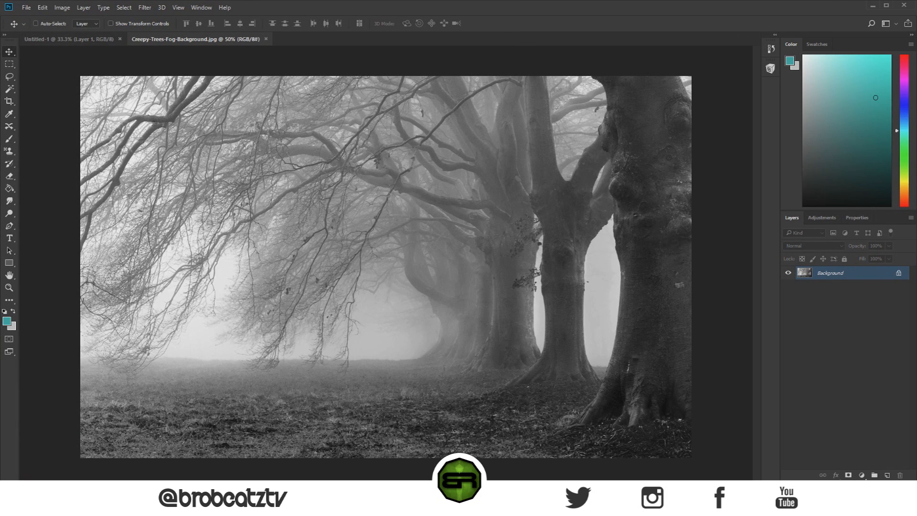
left_click(899, 274)
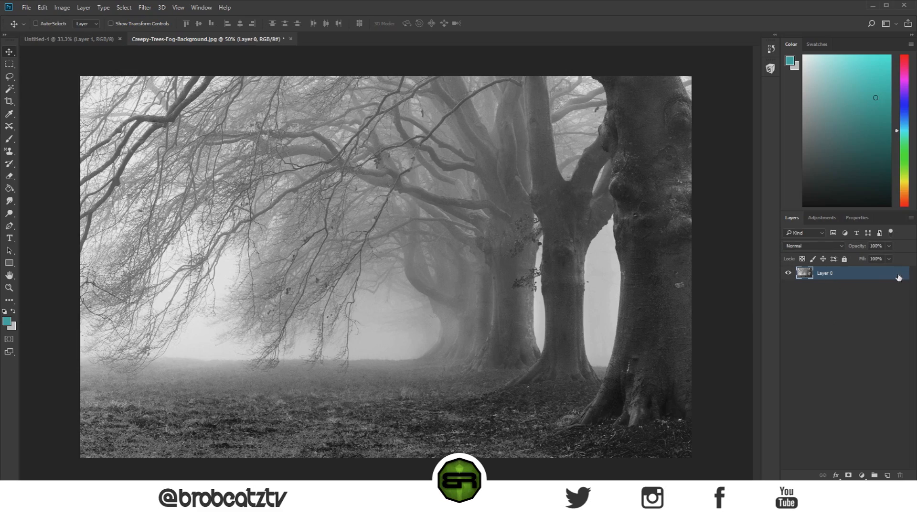
Step: Copy the foggy trees layer into the Untitled-1 document and scale it up to fill the whole canvas
left_click_drag(217, 140, 409, 277)
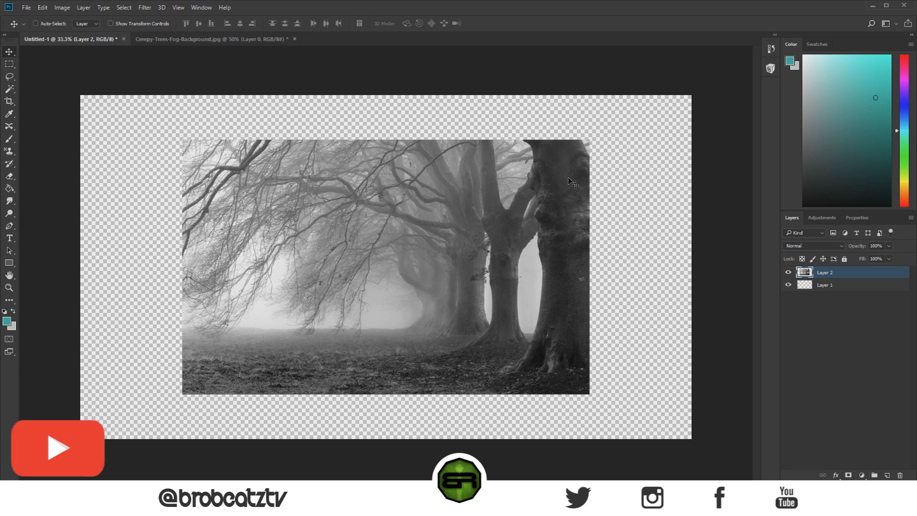
key("ctrl+t")
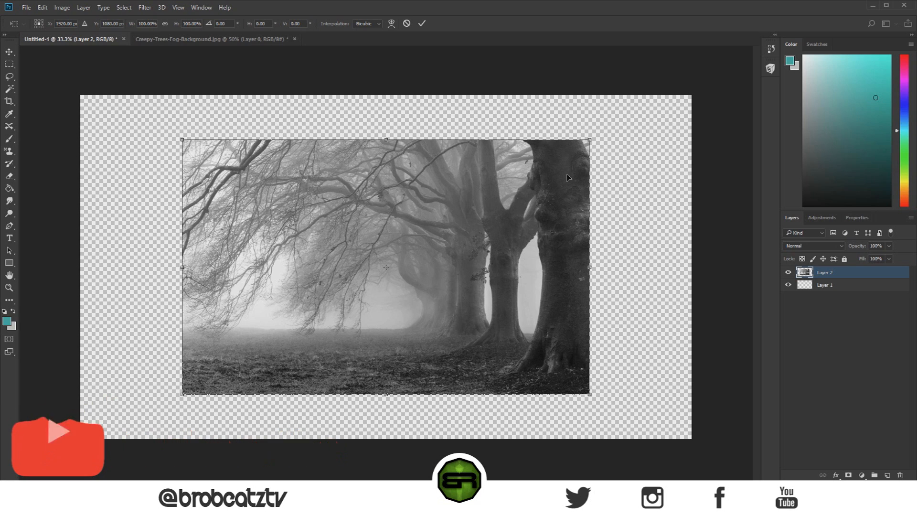
left_click(165, 24)
left_click_drag(132, 23, 158, 23)
key("Return")
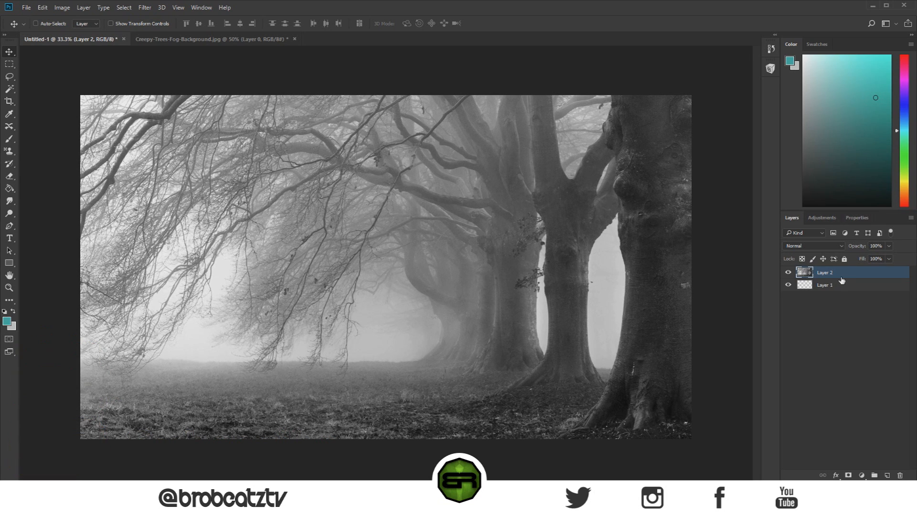
Step: Apply a Black & White adjustment to the foggy trees layer with the Blues value slightly raised
left_click(62, 7)
mouse_move(71, 33)
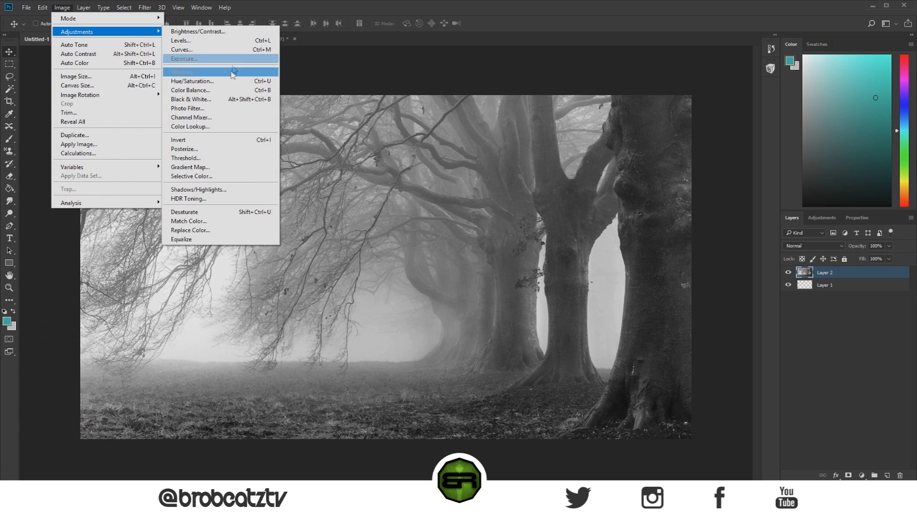
left_click(221, 99)
left_click_drag(316, 206, 639, 141)
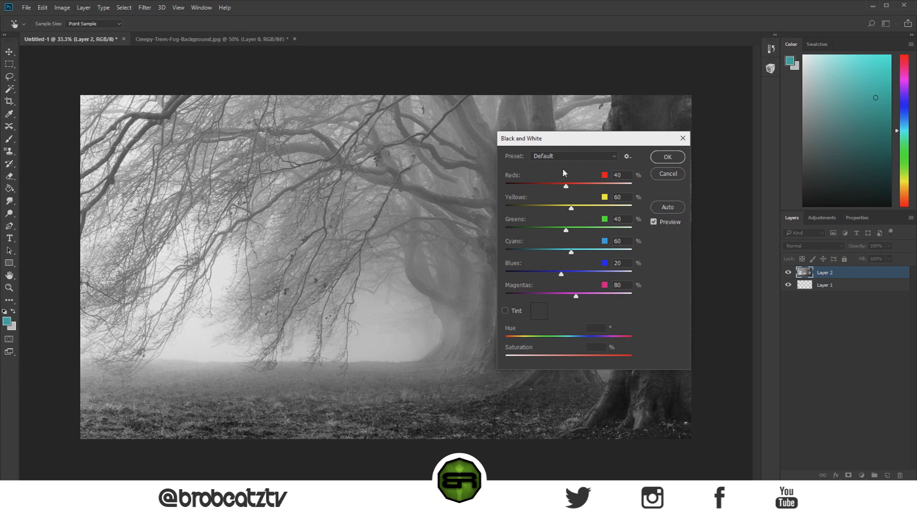
mouse_move(562, 274)
left_mouse_down()
mouse_move(592, 276)
mouse_move(568, 274)
left_mouse_up()
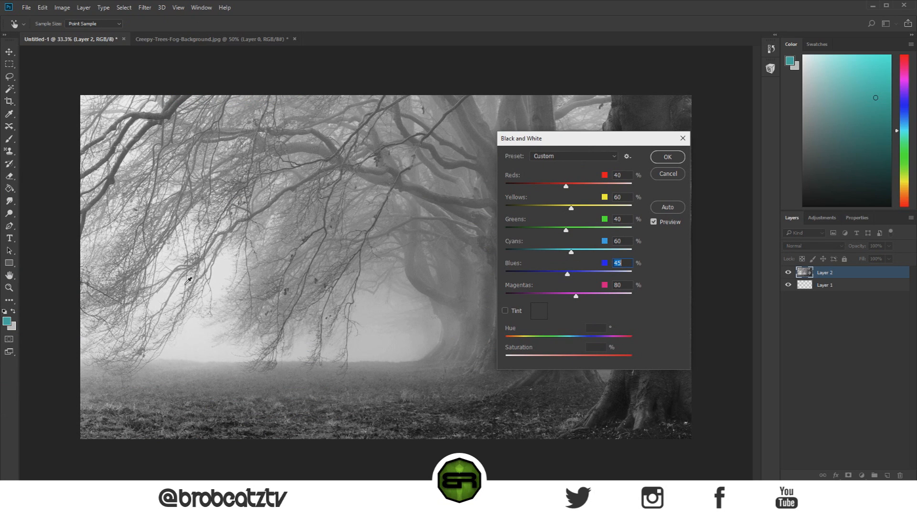
left_click(668, 157)
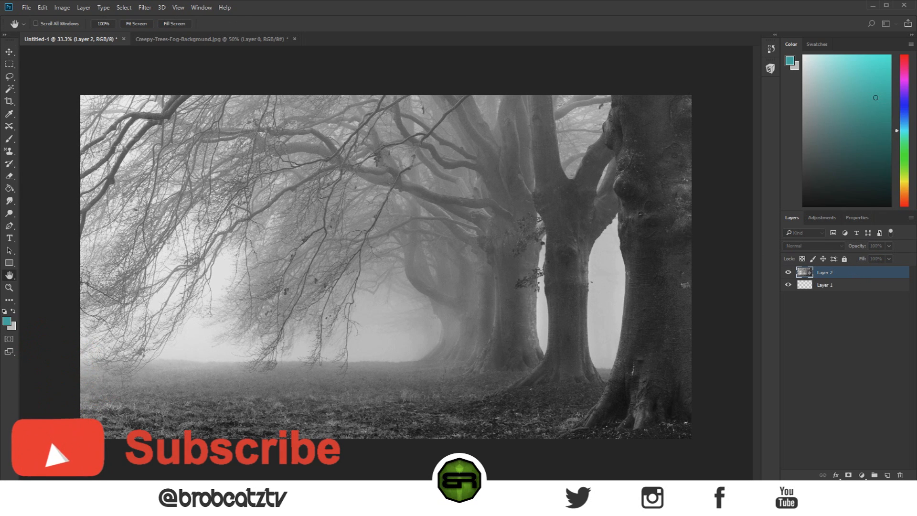
double_click(879, 272)
left_click_drag(477, 137, 550, 117)
left_click(596, 117)
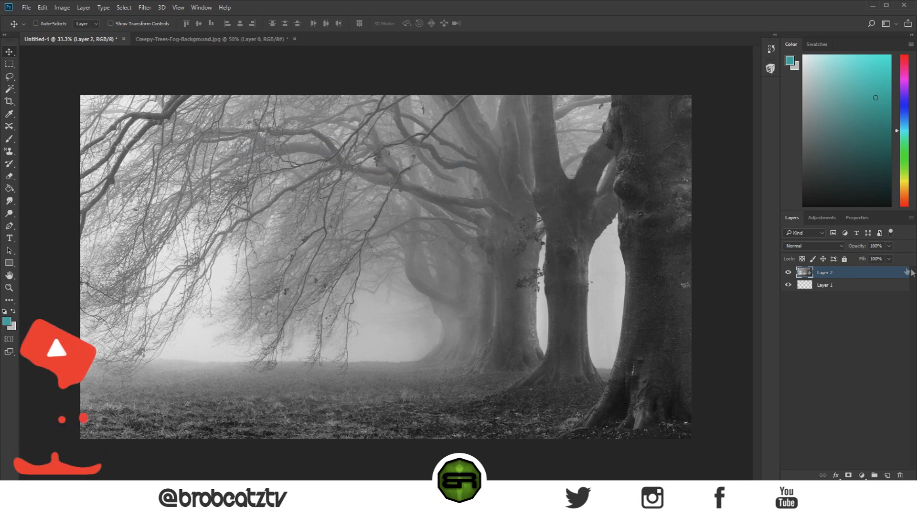
double_click(911, 272)
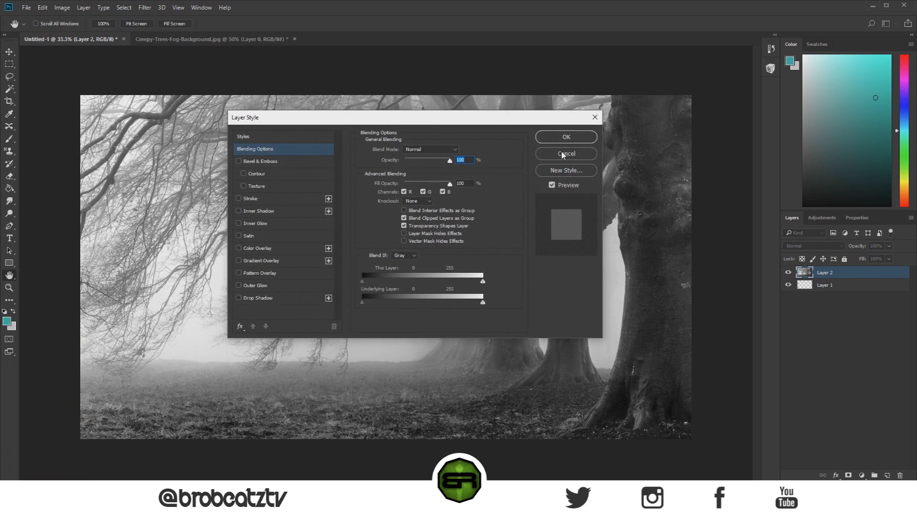
left_click(564, 154)
Step: Rename the foggy trees layer as BG and place the empty Layer 1 above it
double_click(822, 272)
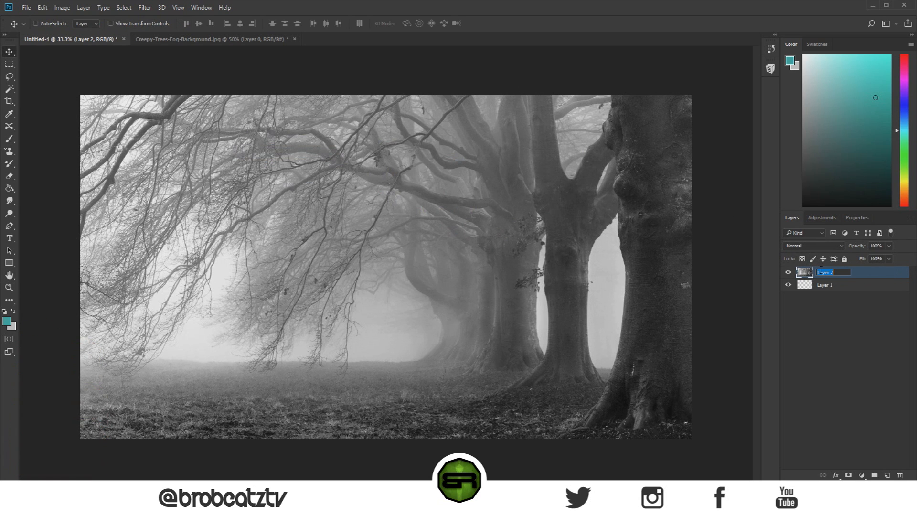
key("Return")
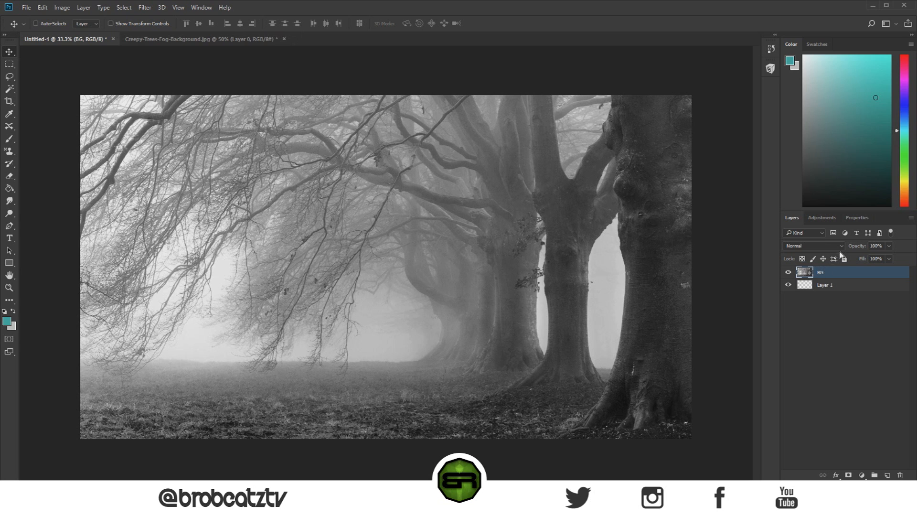
left_click_drag(837, 286, 830, 273)
Step: Add a near-white Color Overlay in Normal blend mode to the BG layer beneath the empty Layer 1
left_click(832, 288)
double_click(855, 293)
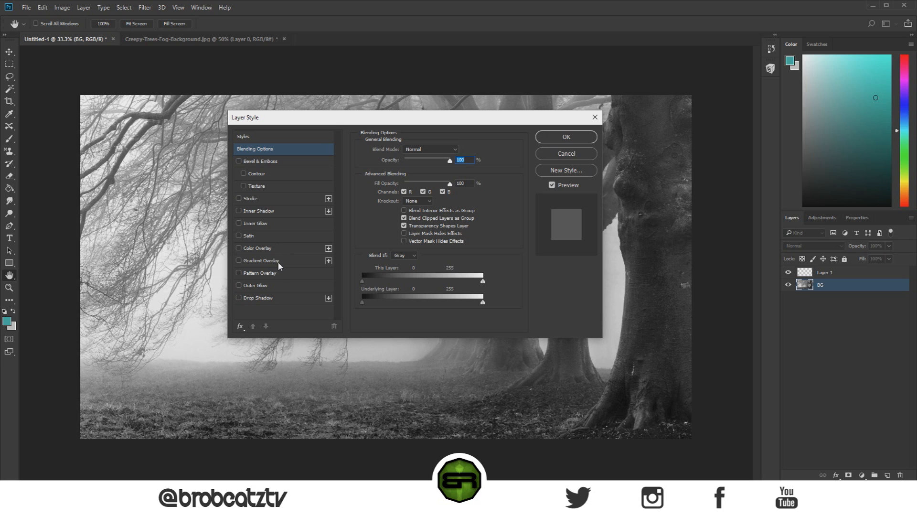
left_click(238, 249)
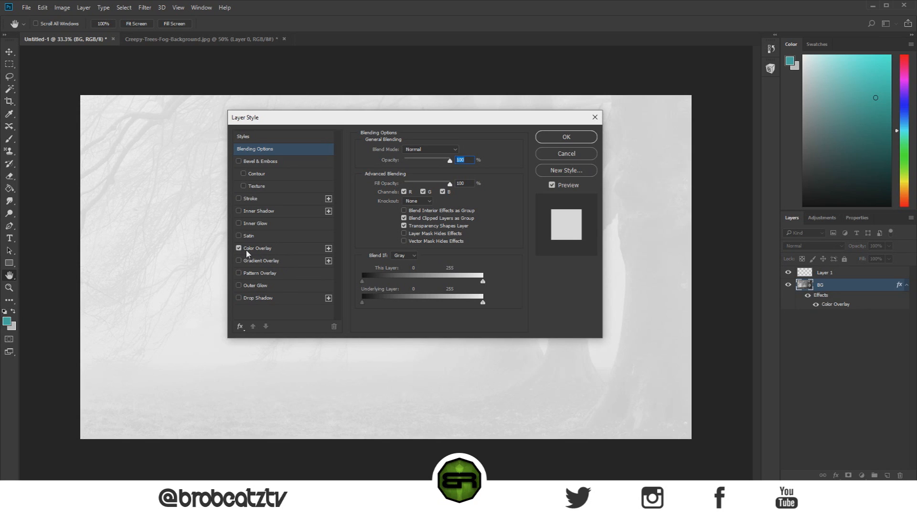
left_click(252, 249)
left_click_drag(433, 119, 721, 118)
mouse_move(725, 161)
left_mouse_down()
mouse_move(711, 161)
mouse_move(725, 158)
left_mouse_up()
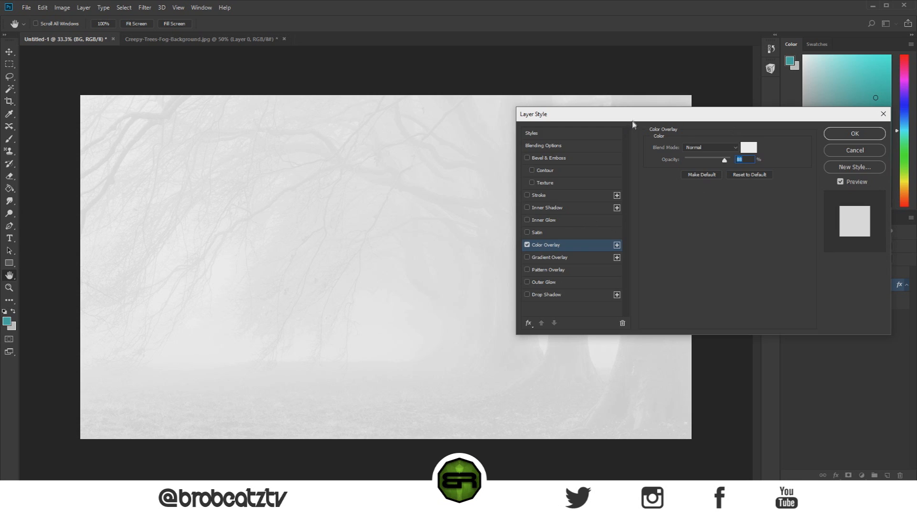
left_click_drag(633, 122, 533, 129)
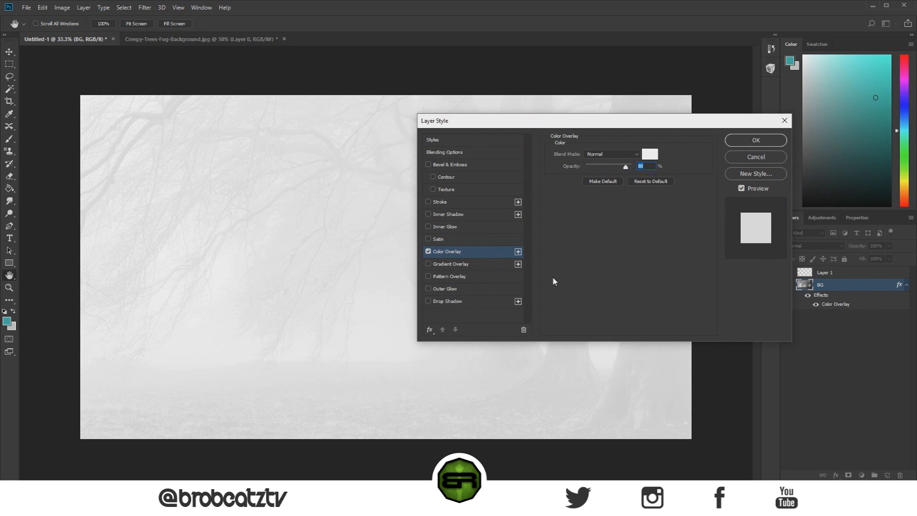
Step: Add a reversed radial Gradient Overlay to the BG layer in Multiply mode at 150% scale, with its opacity raised moderately, and apply the styles
left_click(429, 263)
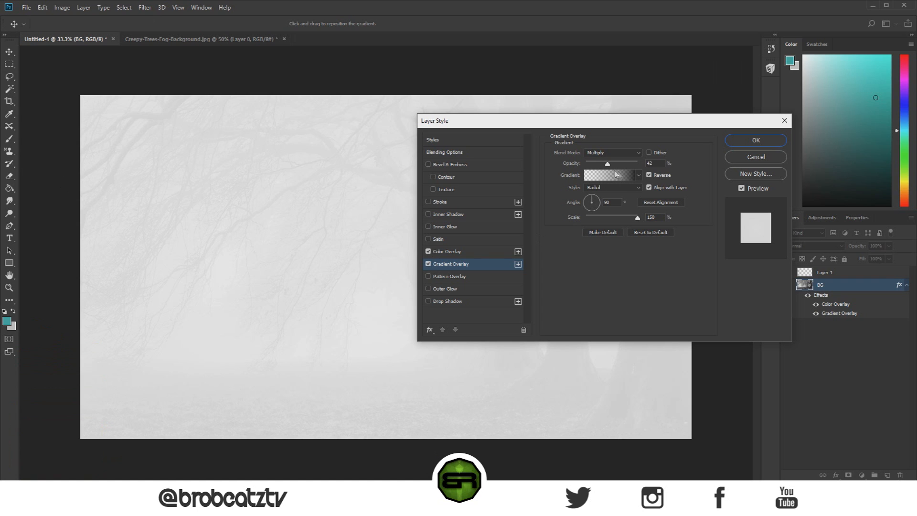
left_click_drag(609, 166, 640, 162)
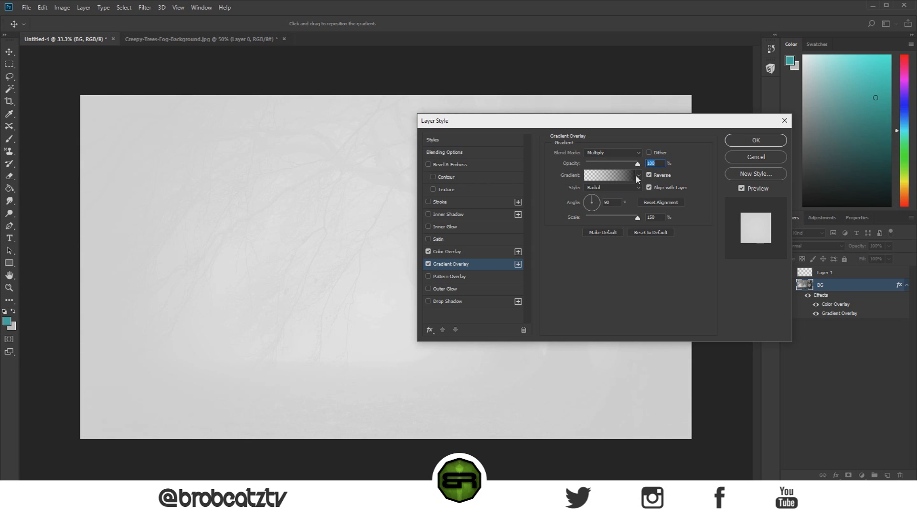
left_click_drag(635, 165, 611, 167)
left_click(741, 144)
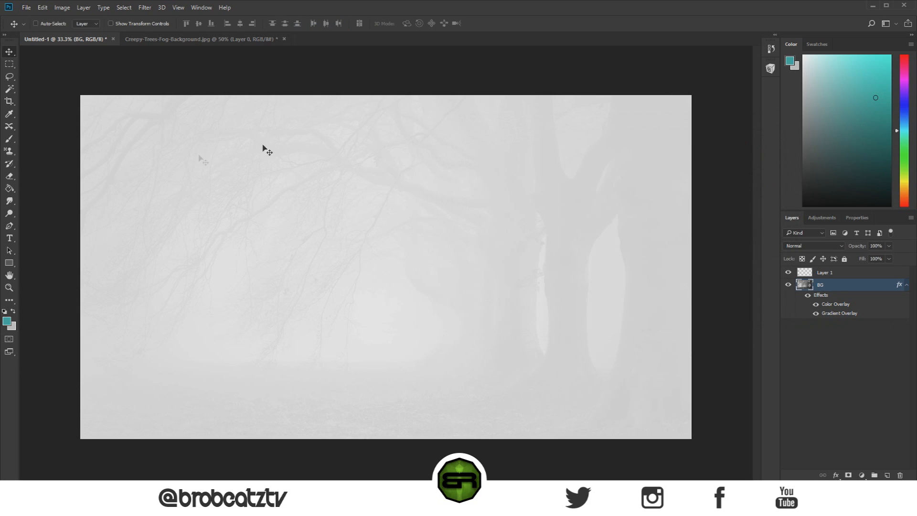
Step: On Layer 1, add the text PHANTOM in 73 pt outrun future near the canvas center and widen its text box to fit one line
left_click(836, 274)
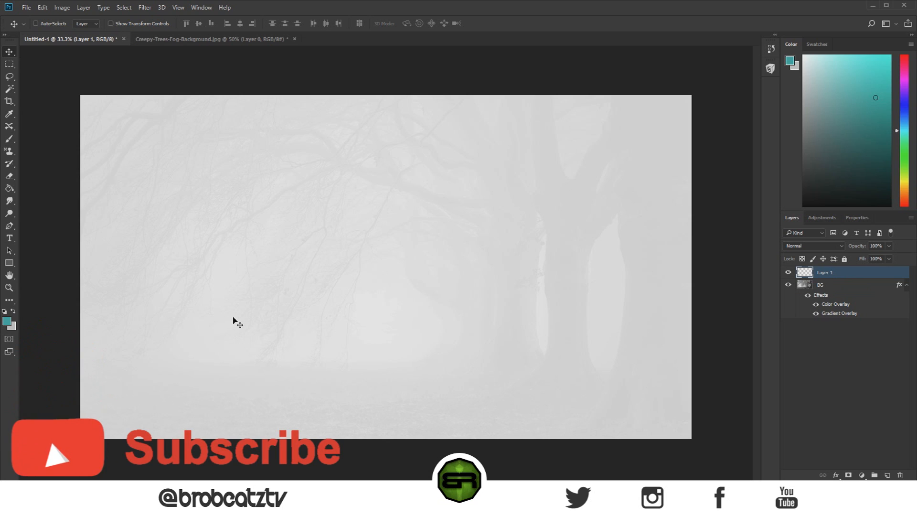
left_click(10, 238)
left_click_drag(259, 267, 514, 327)
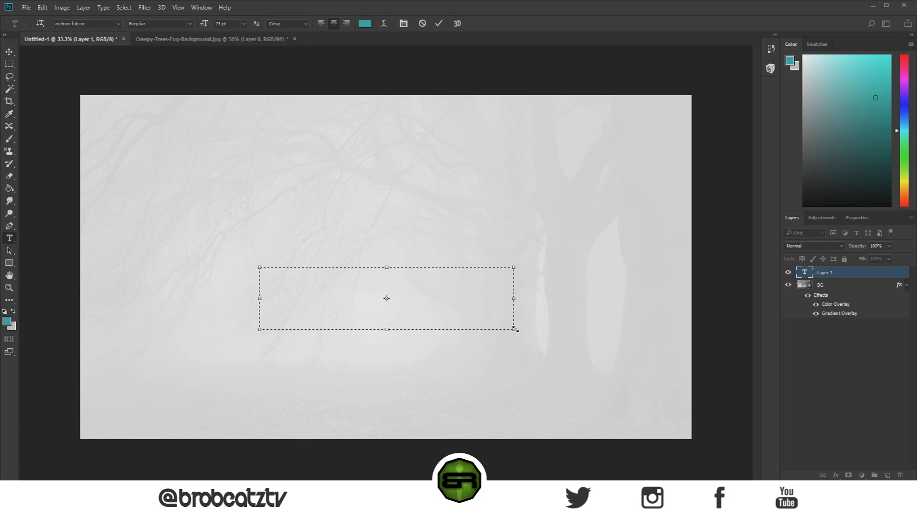
type("FANTOM")
key("BackSpace")
key("BackSpace")
key("BackSpace")
key("BackSpace")
key("BackSpace")
type("PH")
key("BackSpace")
key("BackSpace")
key("BackSpace")
type("PHA")
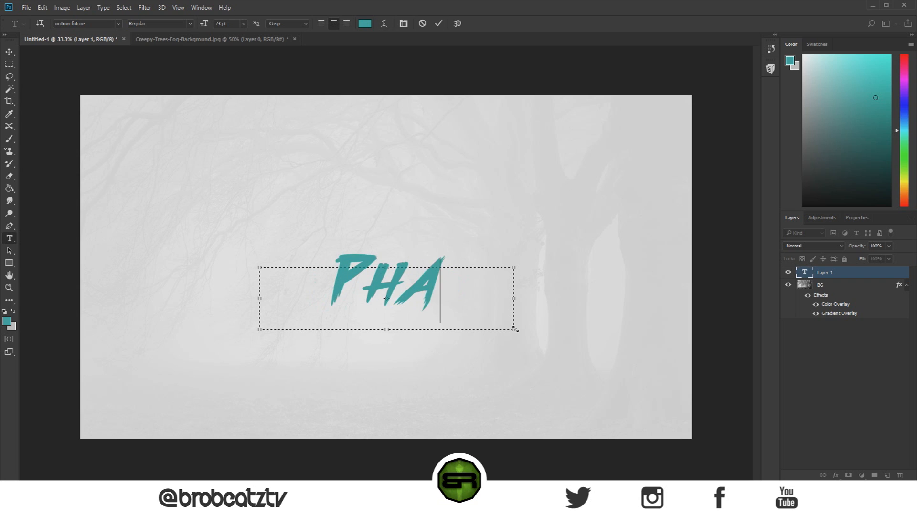
type("NTO")
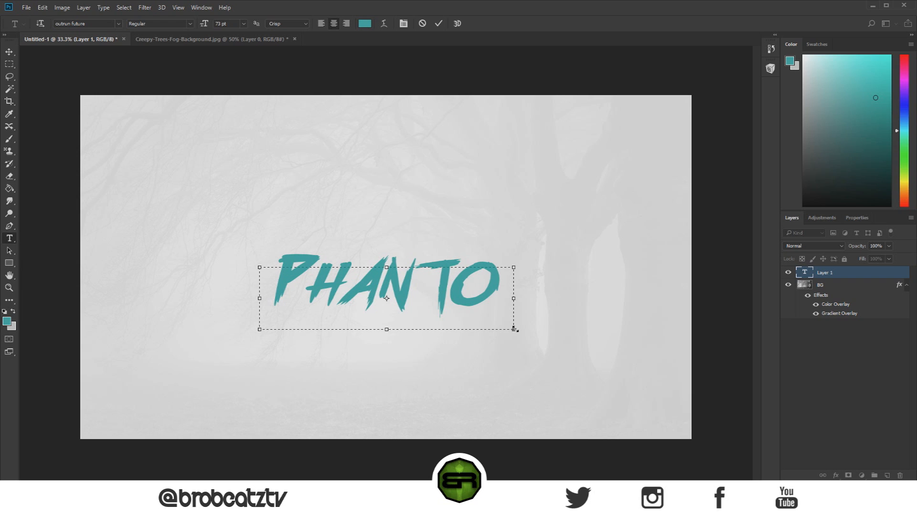
left_click_drag(542, 301, 587, 298)
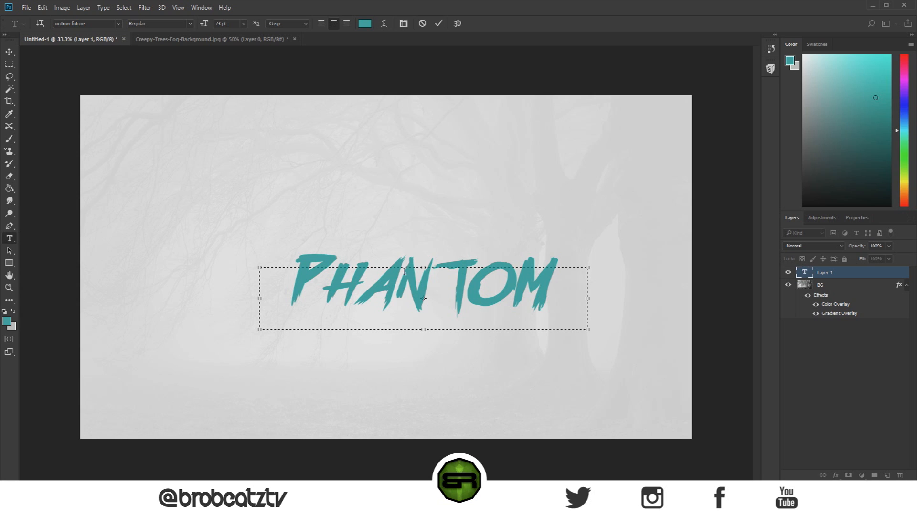
Step: Try the Oswald Stencil font on the PHANTOM text, then restore outrun future
left_click_drag(550, 297, 157, 39)
left_click(105, 22)
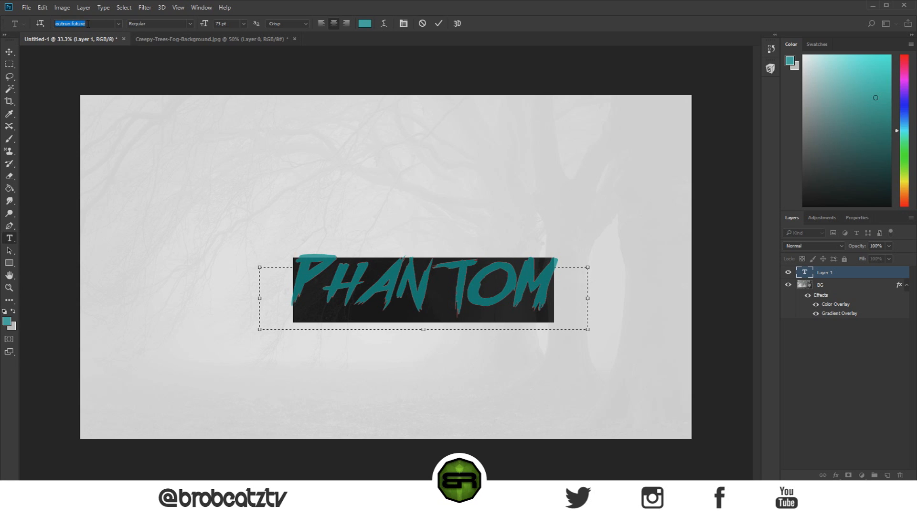
key("Down")
key("Down")
key("Down")
key("Down")
key("Down")
key("Down")
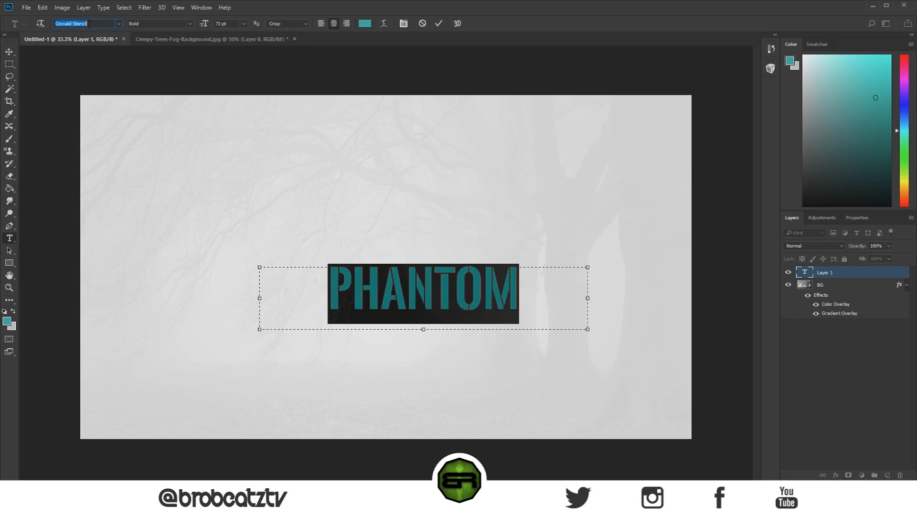
key("Up")
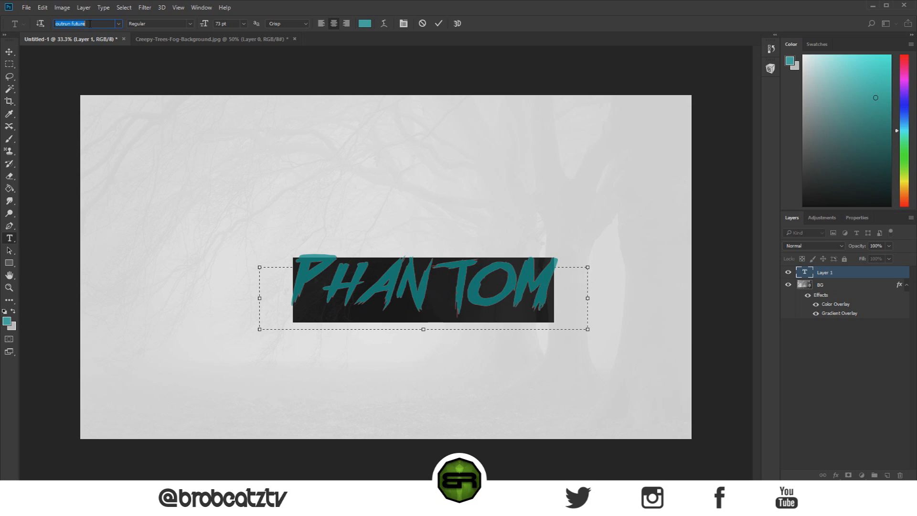
left_click(319, 286)
left_click(9, 51)
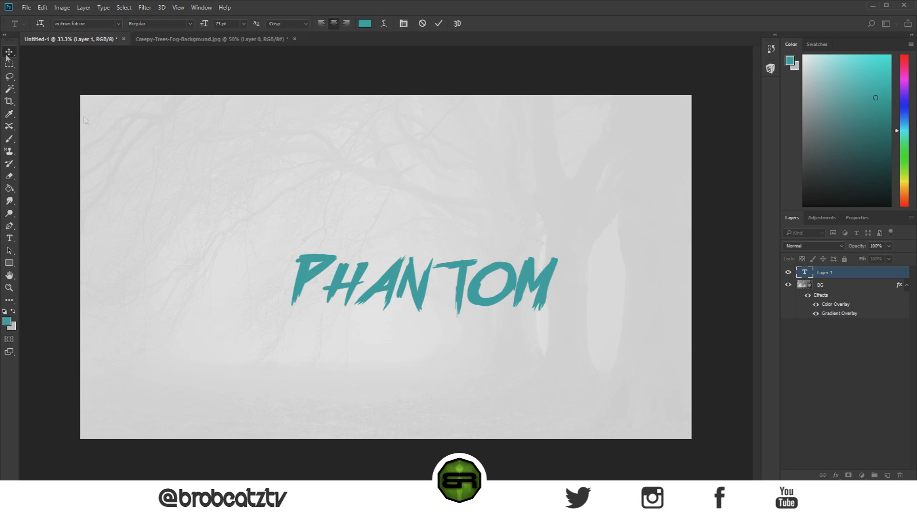
Step: Recolor the PHANTOM text to black (000000) and center it horizontally on the canvas
left_click(7, 240)
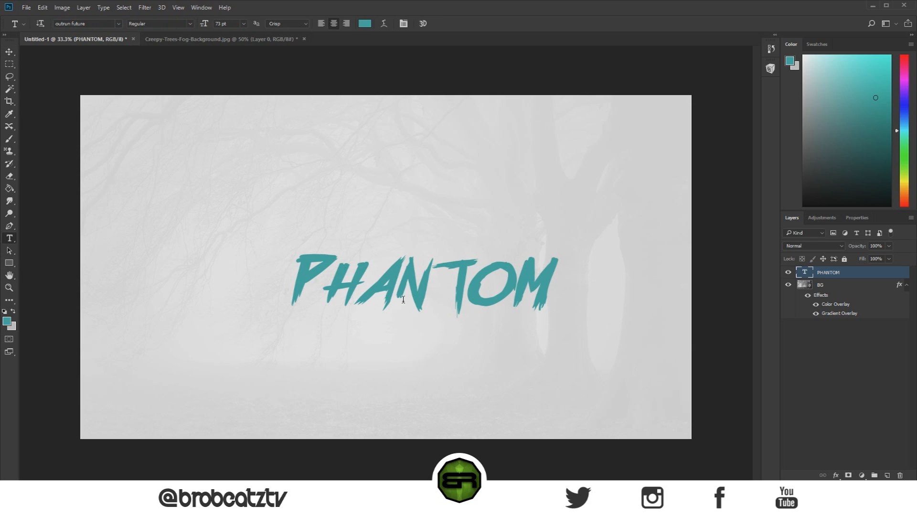
left_click(396, 301)
key("ctrl+a")
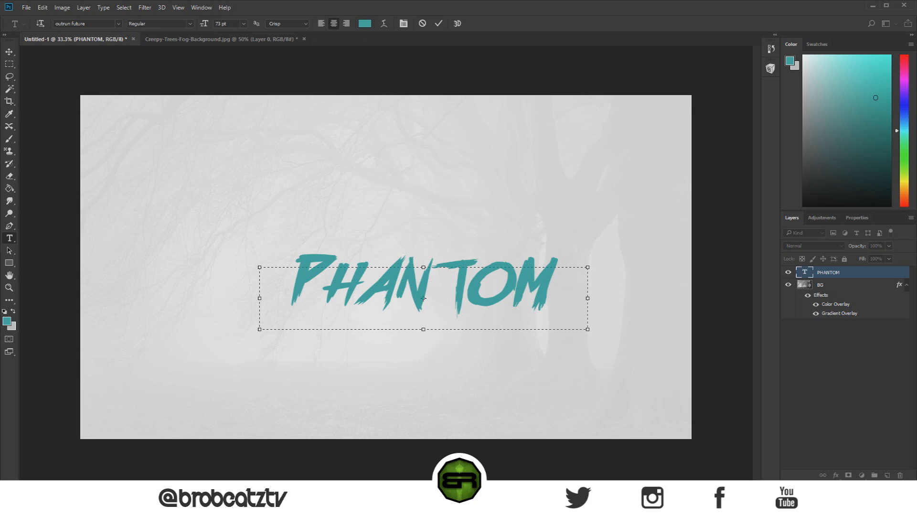
key("ctrl+z")
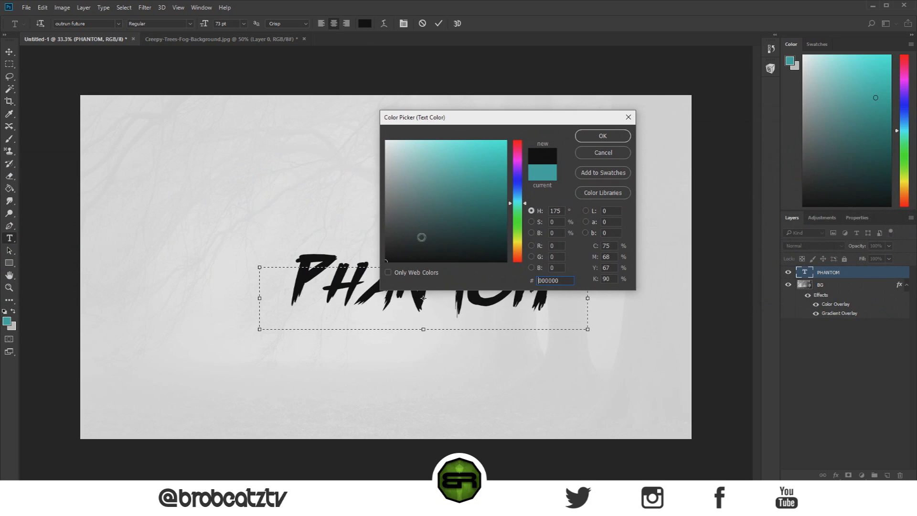
left_click(602, 136)
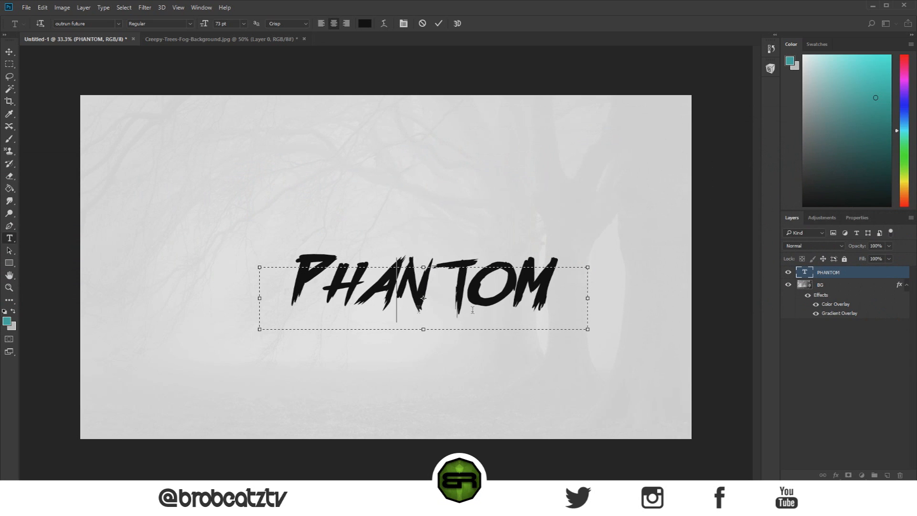
key("v")
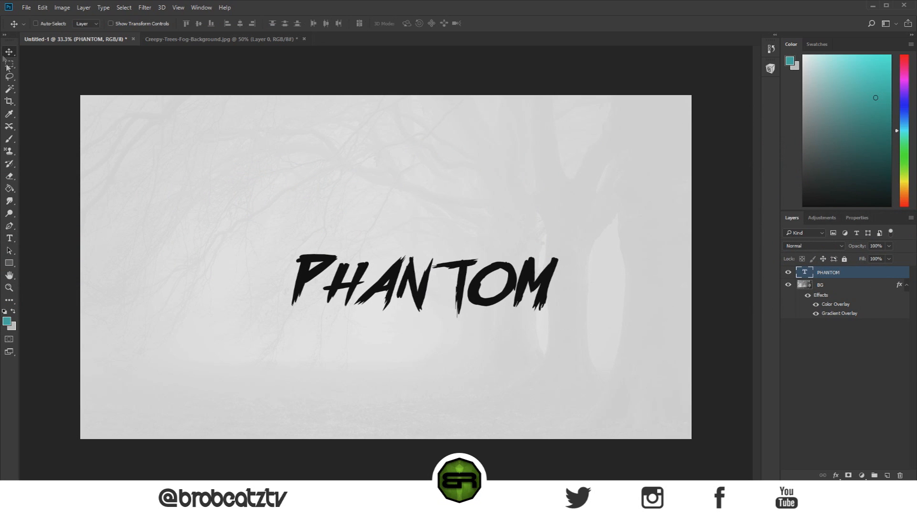
left_click_drag(403, 289, 376, 286)
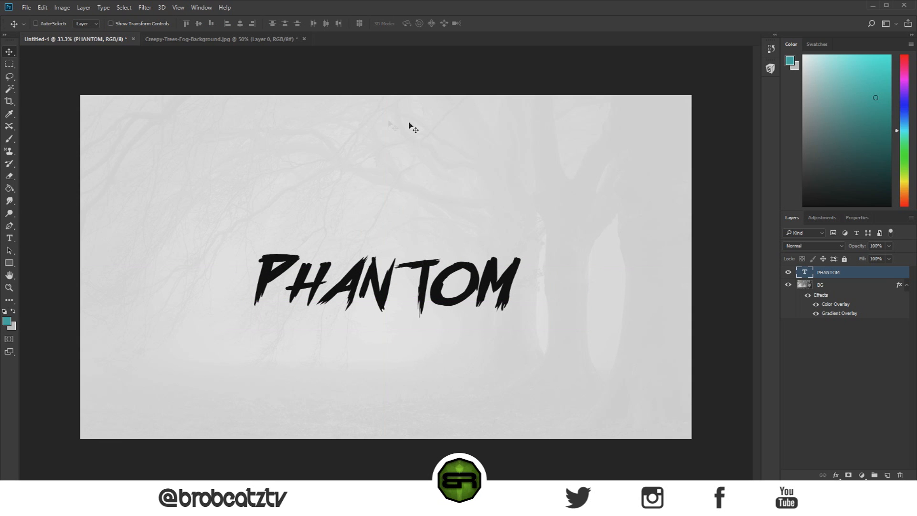
left_click_drag(393, 283, 385, 288)
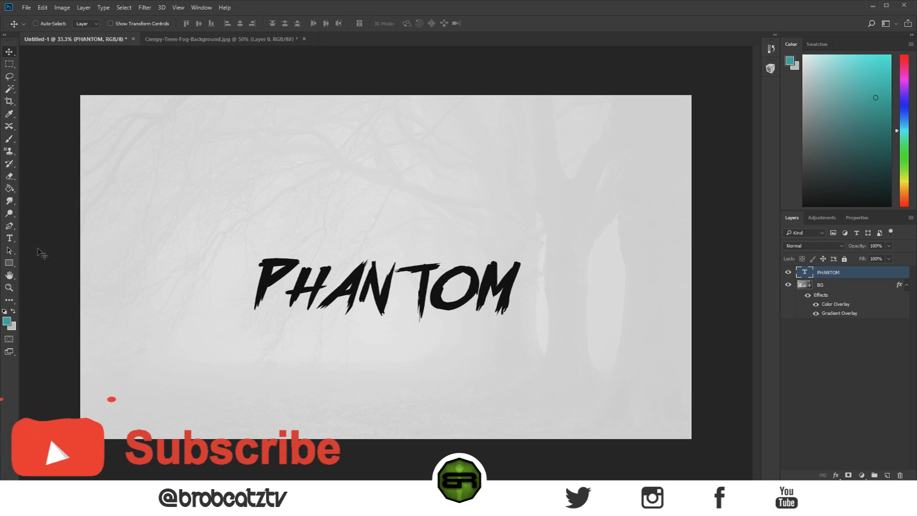
Step: Create a smaller text box below PHANTOM, set its font to Alien League and enlarge the box
left_click(12, 240)
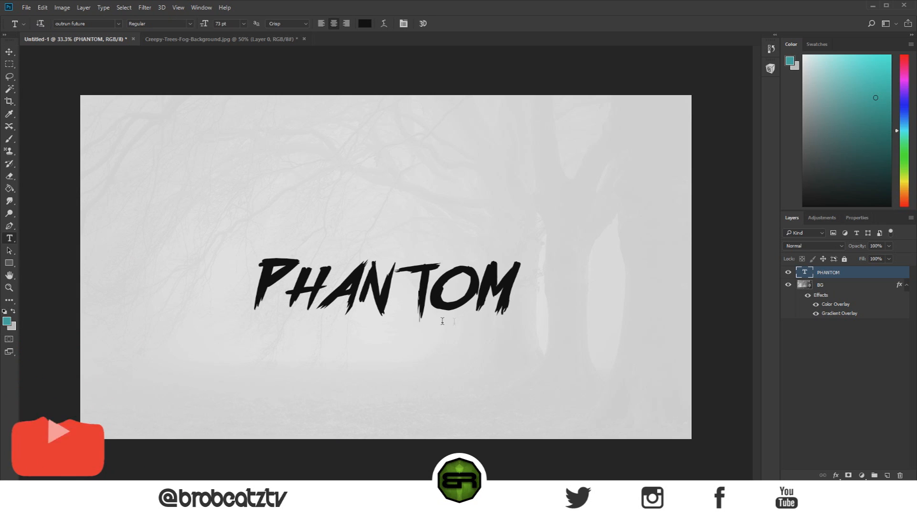
left_click_drag(320, 328, 463, 352)
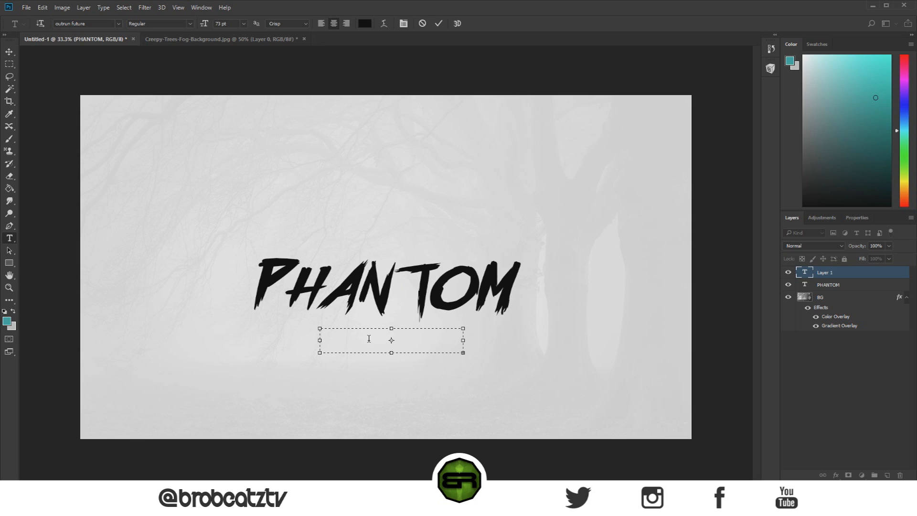
left_click(118, 24)
scroll(117, 60, "up", 5)
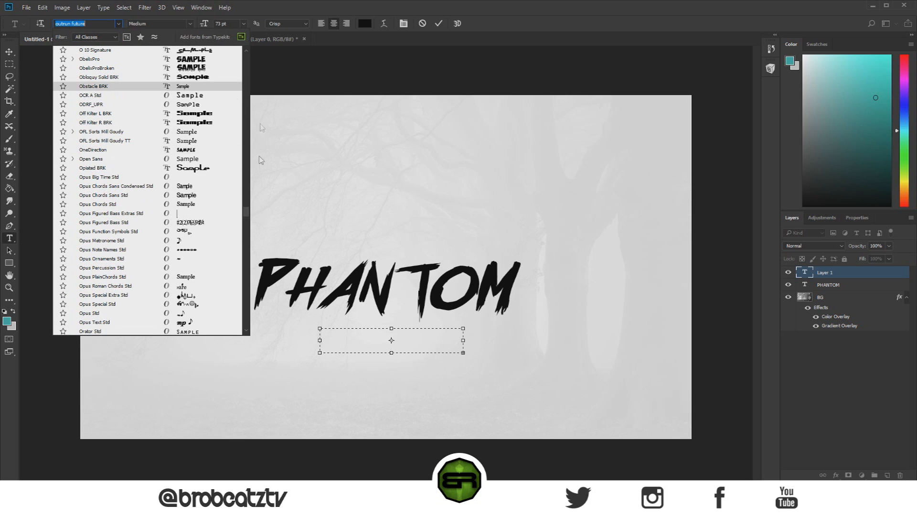
left_click_drag(246, 213, 244, 56)
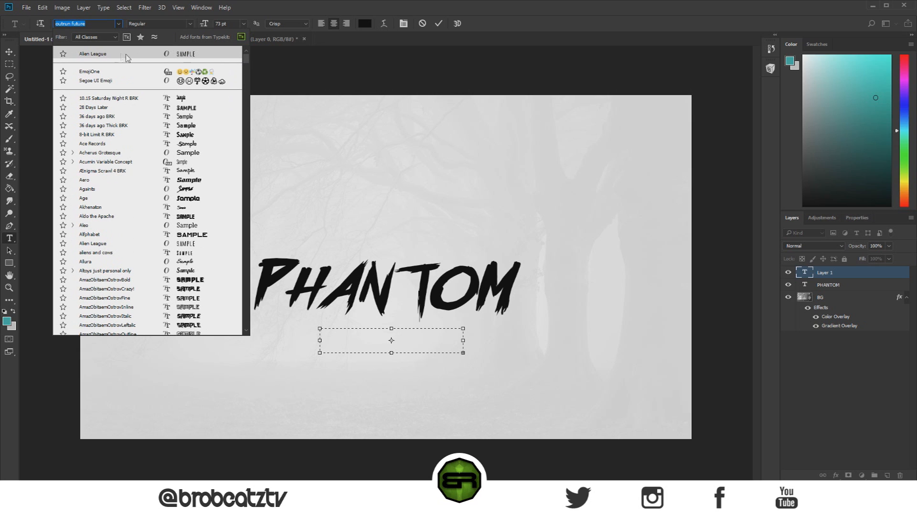
left_click(182, 55)
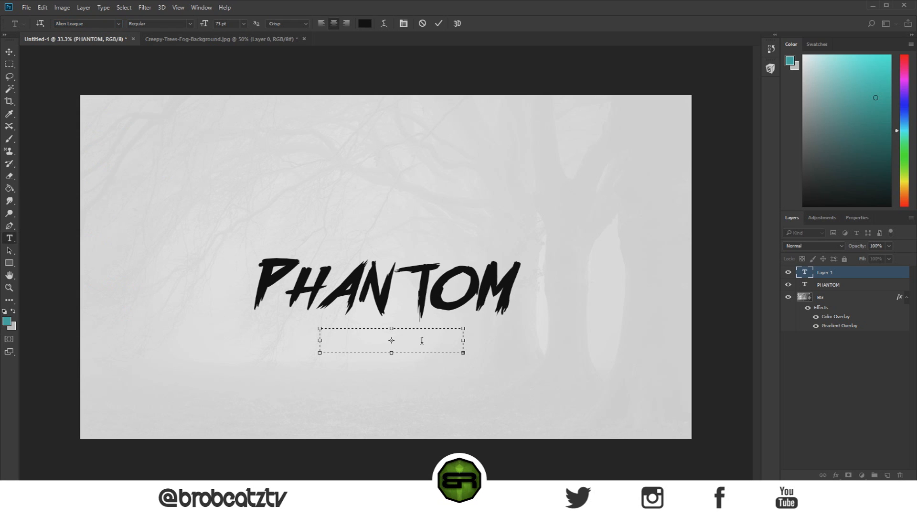
left_click_drag(463, 353, 505, 371)
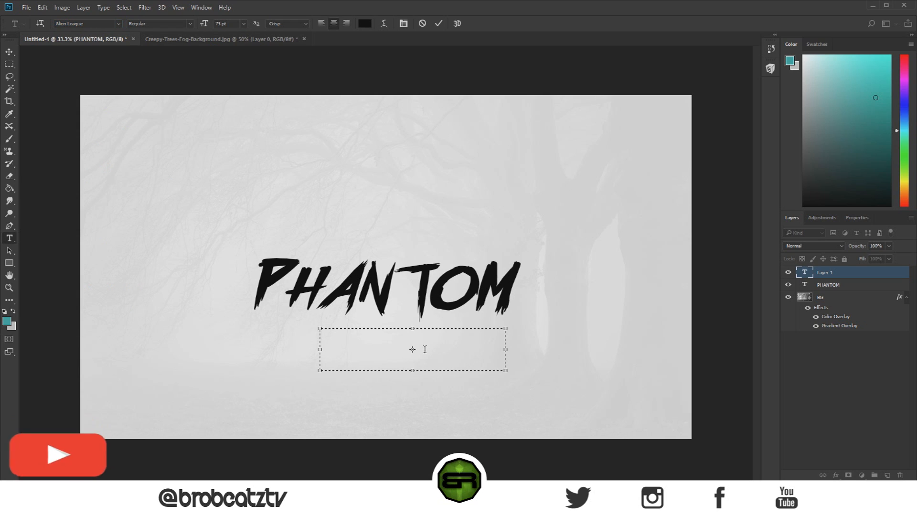
Step: Enter BEATS in the new text box and center the text closely beneath PHANTOM
type("BEATS")
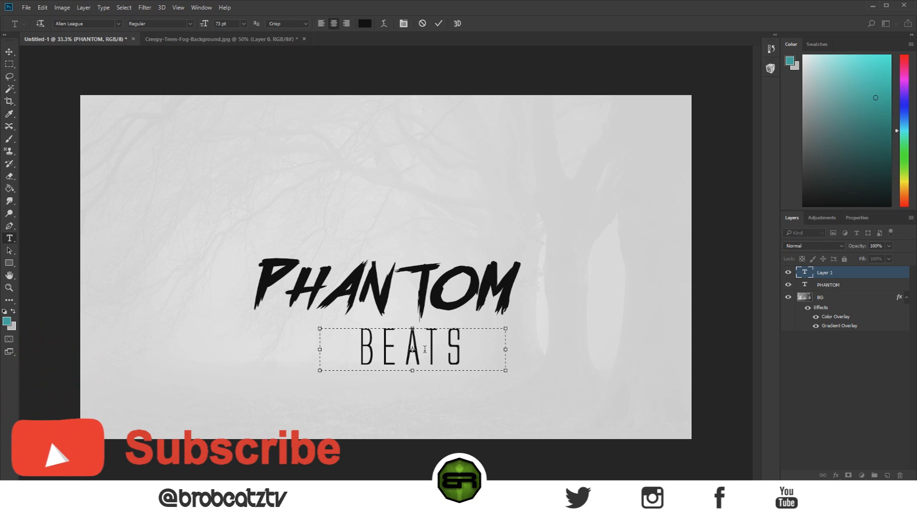
key("BackSpace")
type("Z")
key("BackSpace")
type("S")
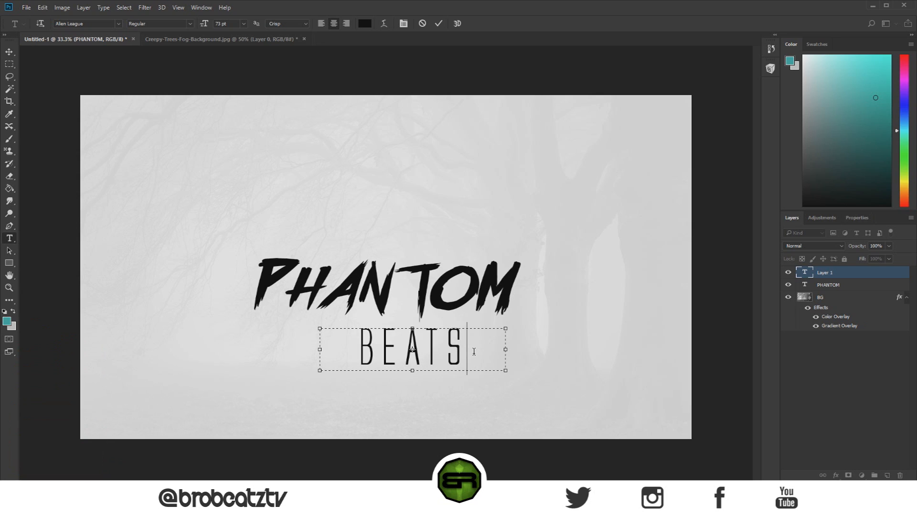
left_click(9, 52)
left_click_drag(420, 360, 388, 354)
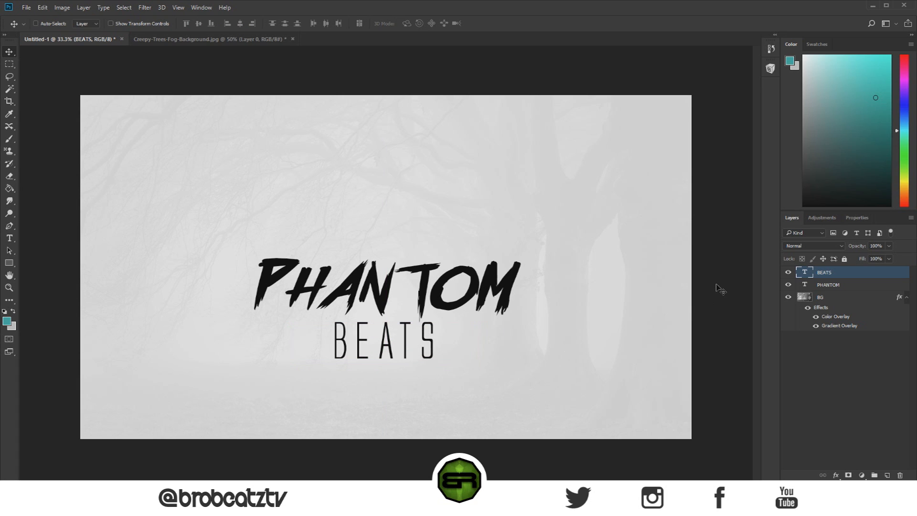
Step: Transform the BEATS text to be shorter and slightly wider, and position it just under PHANTOM
key("ctrl+t")
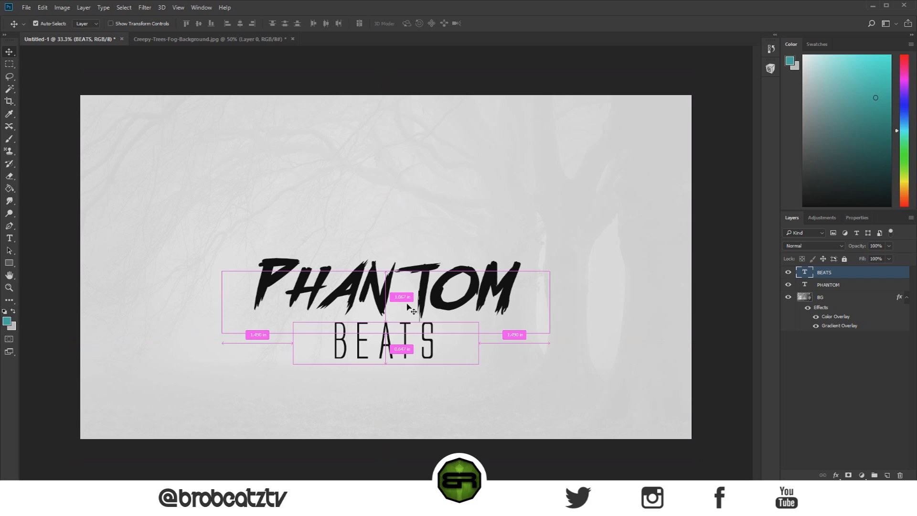
left_click_drag(387, 369, 414, 345)
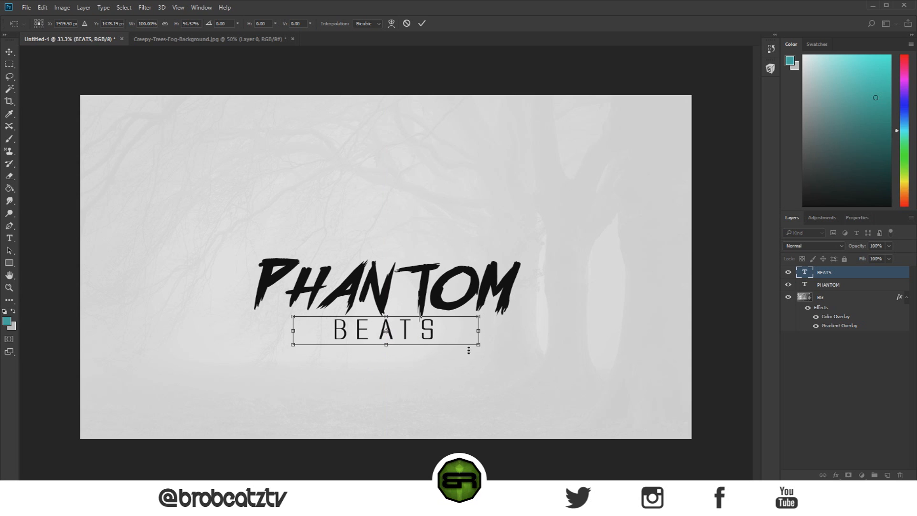
left_click_drag(480, 331, 497, 331)
left_click_drag(396, 313, 395, 318)
key("Return")
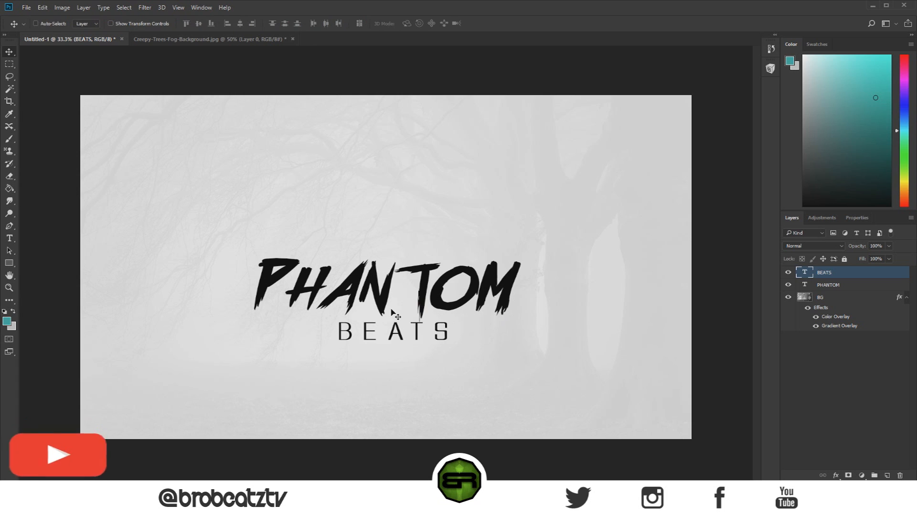
Step: Center the BEATS text closely beneath PHANTOM and shift both text layers down together slightly
left_click_drag(403, 334, 388, 337)
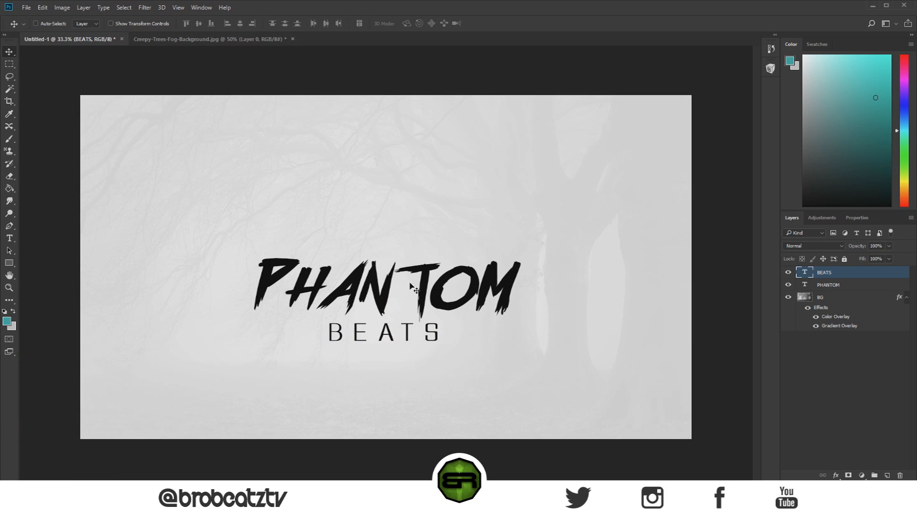
left_click_drag(387, 335, 399, 343)
left_click(837, 286, "shift")
key("shift+Down")
key("shift+Down")
key("shift+Down")
key("shift+Down")
key("shift+Down")
key("shift+Down")
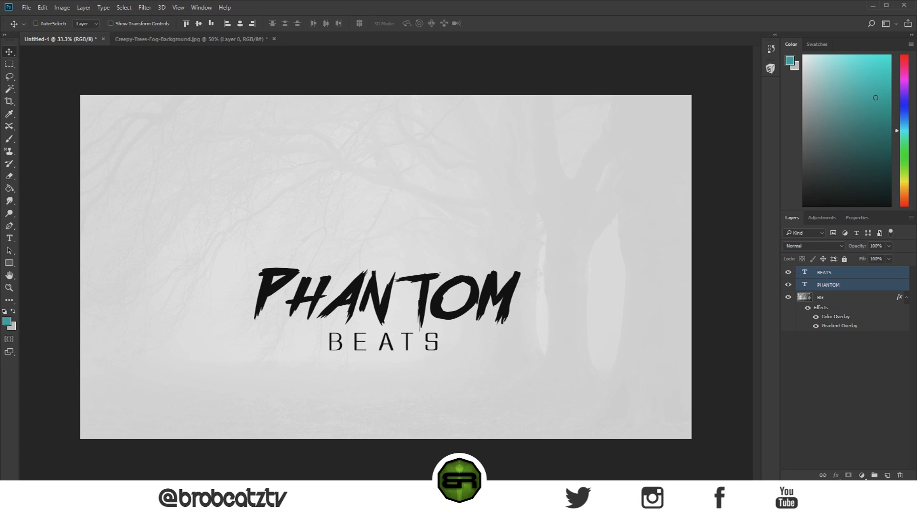
key("shift+Down")
key("shift+Down")
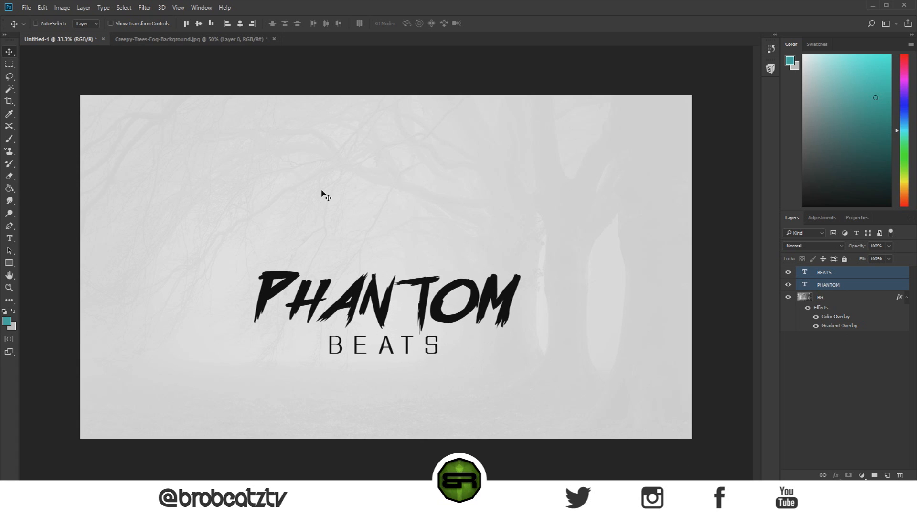
Step: Reposition the PHANTOM and BEATS text layers together vertically, ending in the lower middle of the canvas
key("shift+Up")
key("shift+Up")
key("shift+Up")
key("shift+Up")
key("shift+Up")
key("shift+Up")
key("shift+Up")
key("shift+Up")
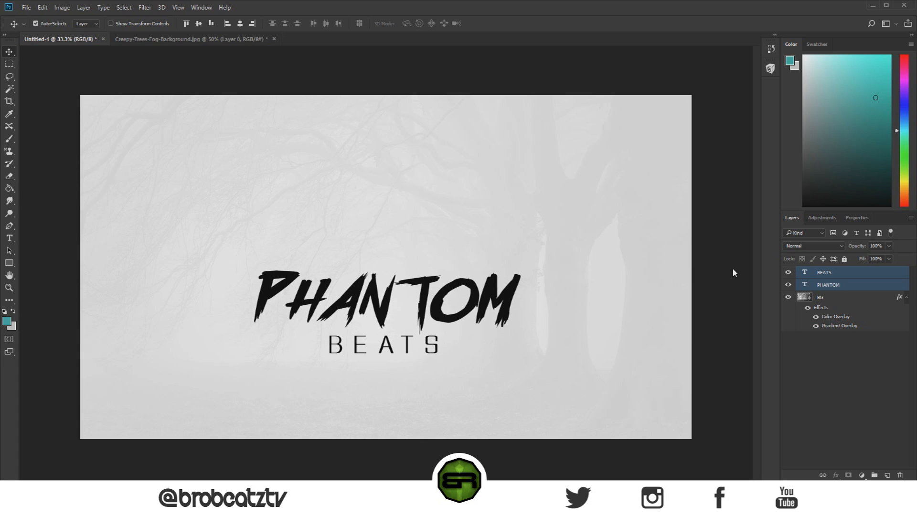
key("shift+Up")
key("shift+Up")
key("shift+Up")
key("shift+Up")
key("shift+Up")
key("shift+Up")
key("shift+Up")
key("shift+Up")
key("shift+Up")
key("shift+Up")
key("shift+Up")
key("shift+Up")
key("shift+Up")
key("shift+Up")
key("shift+Up")
key("shift+Up")
key("shift+Up")
key("shift+Up")
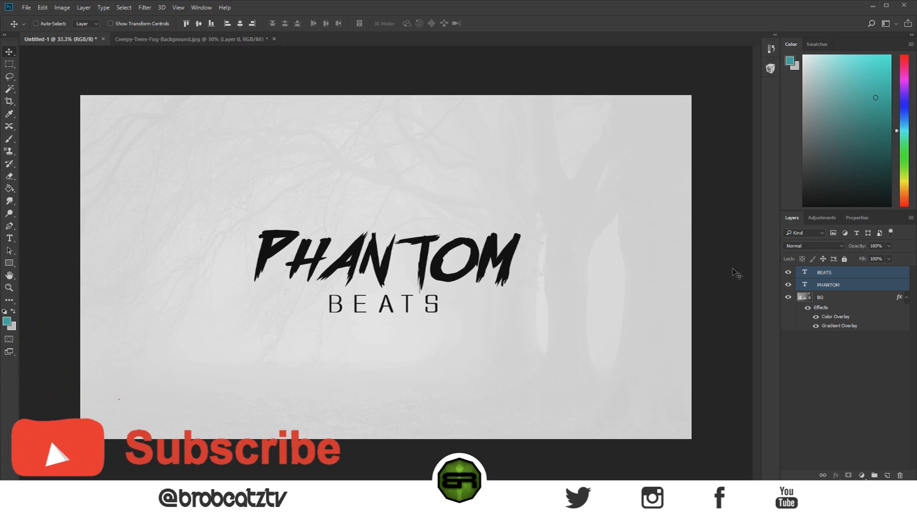
key("shift+Down")
key("shift+Down")
key("shift+Down")
key("shift+Down")
key("shift+Down")
key("shift+Down")
key("shift+Down")
key("shift+Down")
key("shift+Down")
key("shift+Down")
key("shift+Down")
key("shift+Down")
key("shift+Down")
key("shift+Down")
key("shift+Down")
key("shift+Down")
key("shift+Down")
key("shift+Down")
key("shift+Down")
key("shift+Down")
key("shift+Down")
key("shift+Down")
key("shift+Down")
key("shift+Down")
key("shift+Down")
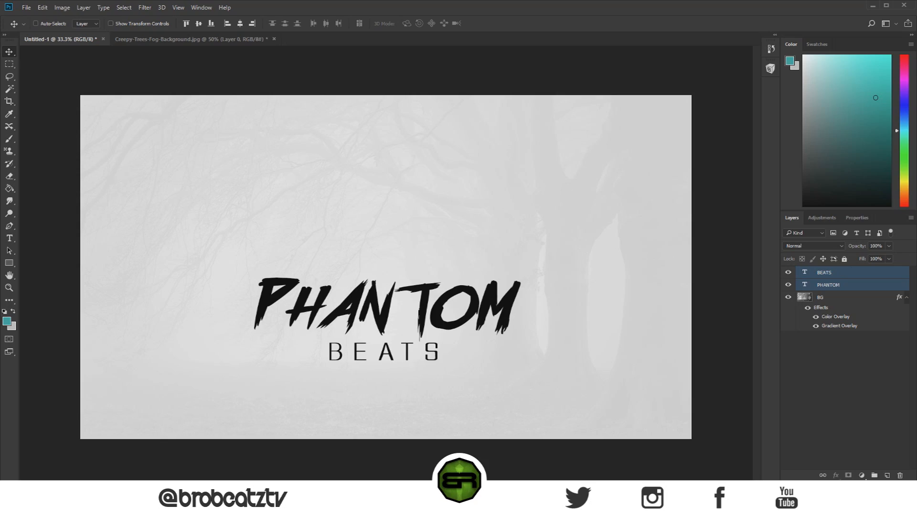
Step: Switch to the browser and search Bing Images for "phantom"
left_click_drag(0, 4, 507, 19)
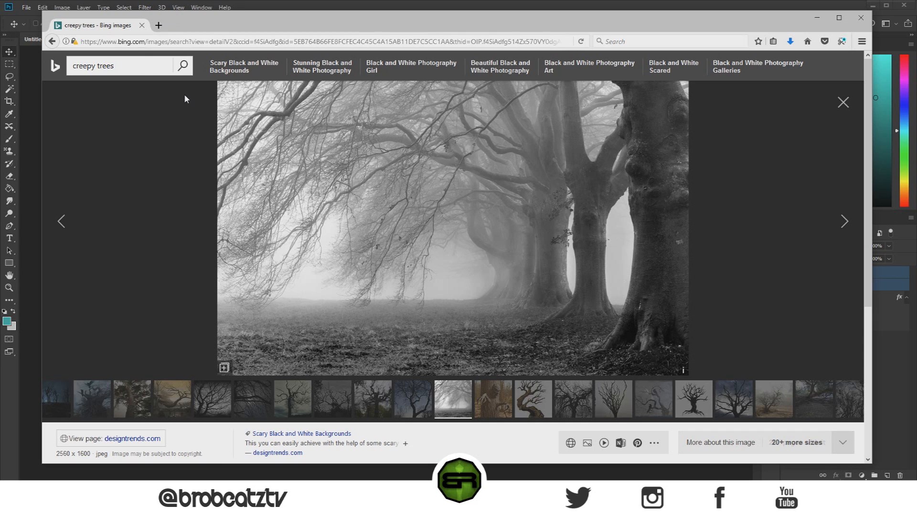
left_click(109, 66)
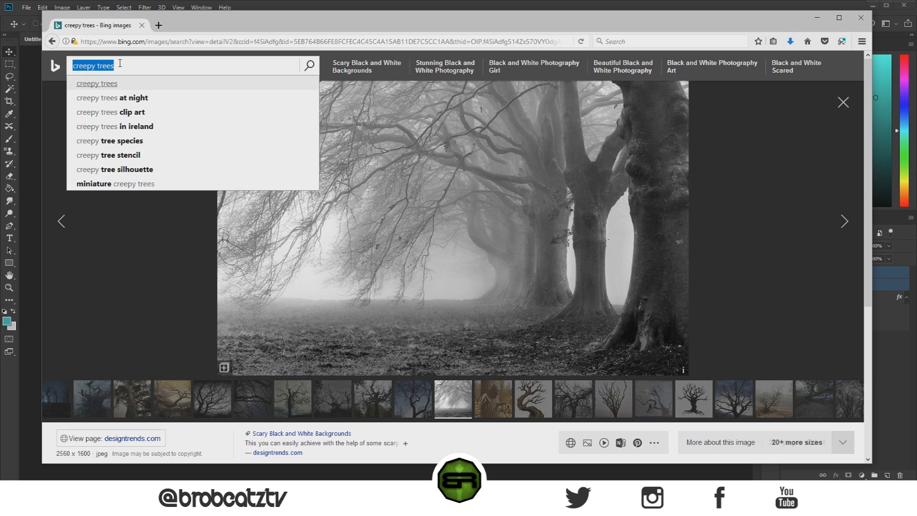
type("phantom")
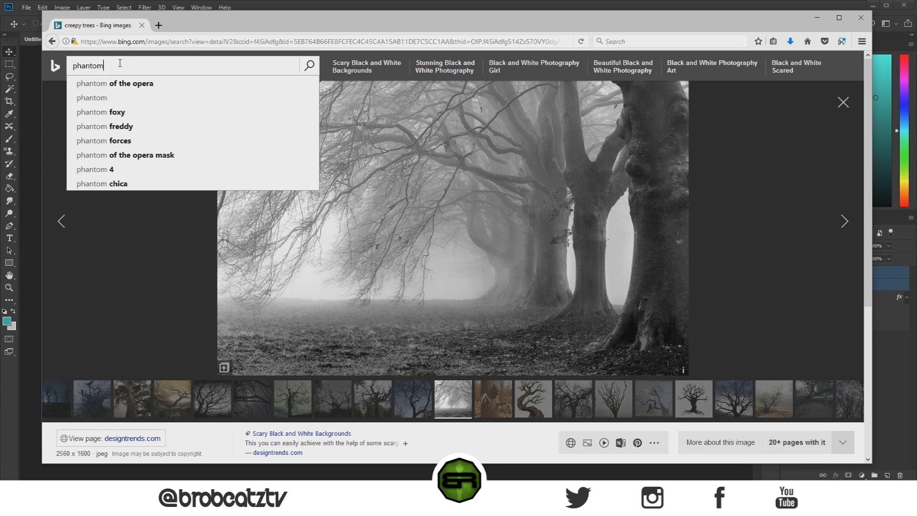
key("Return")
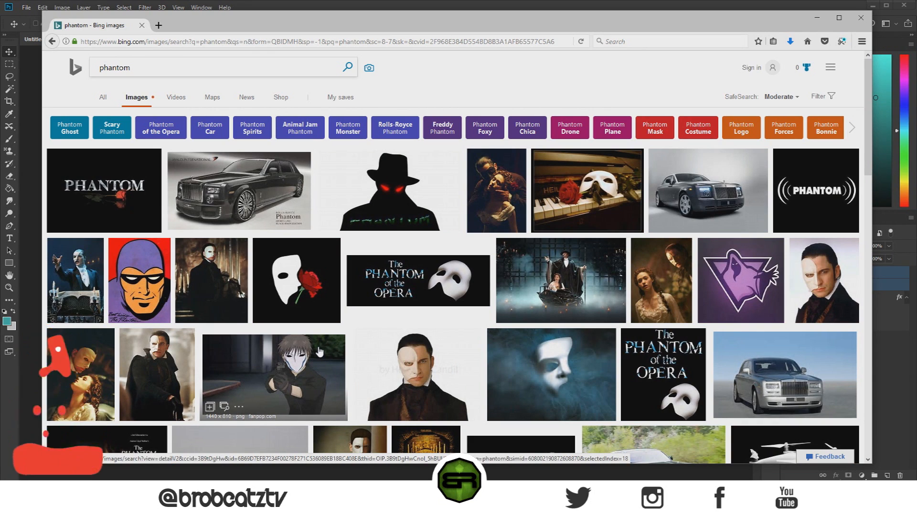
Step: Look through the phantom image results, loading more images, for a plain mask picture suited to the logo
scroll(320, 352, "down", 1)
scroll(320, 352, "down", 6)
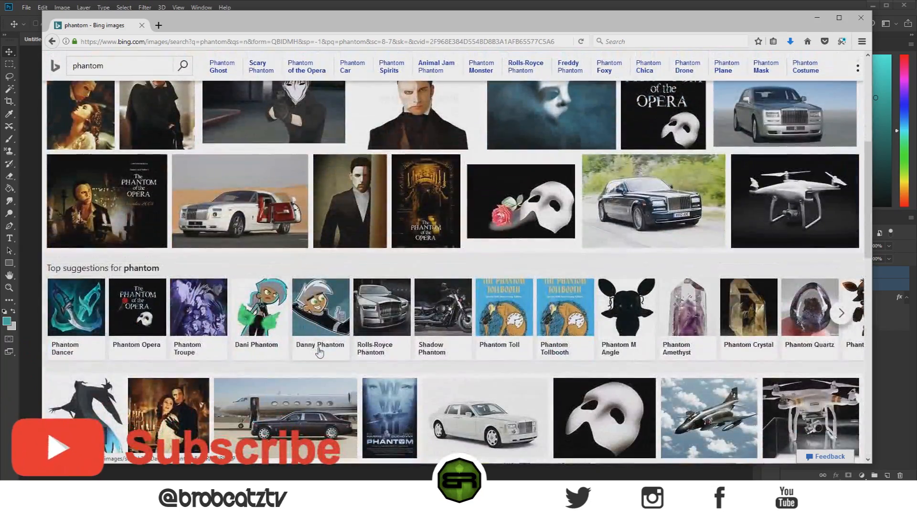
scroll(319, 352, "down", 10)
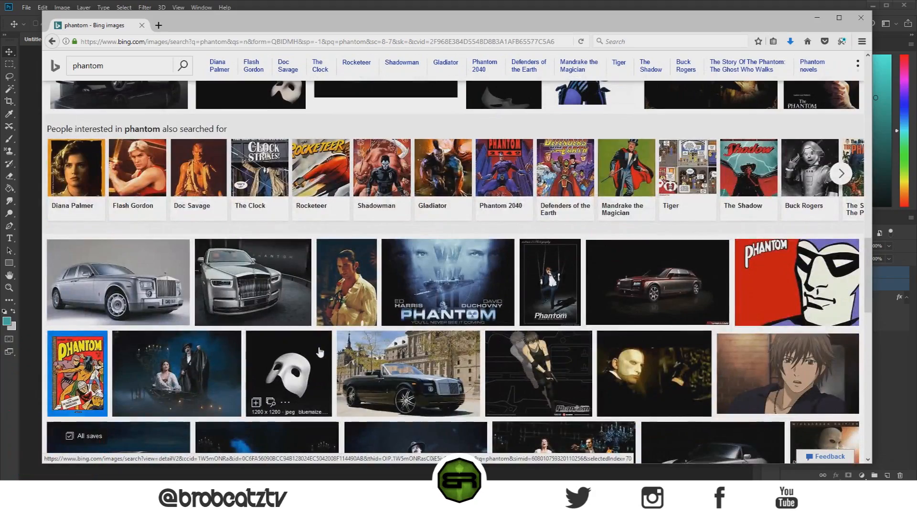
scroll(320, 352, "down", 1)
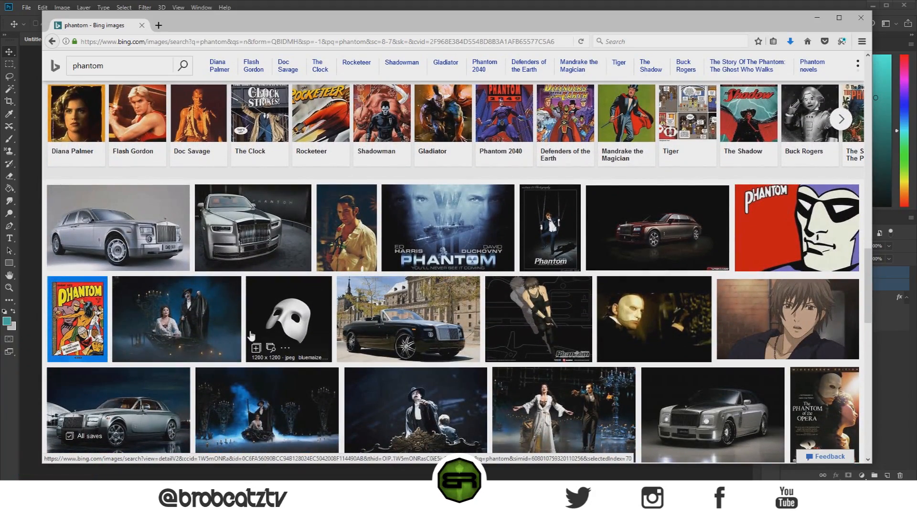
scroll(252, 336, "down", 5)
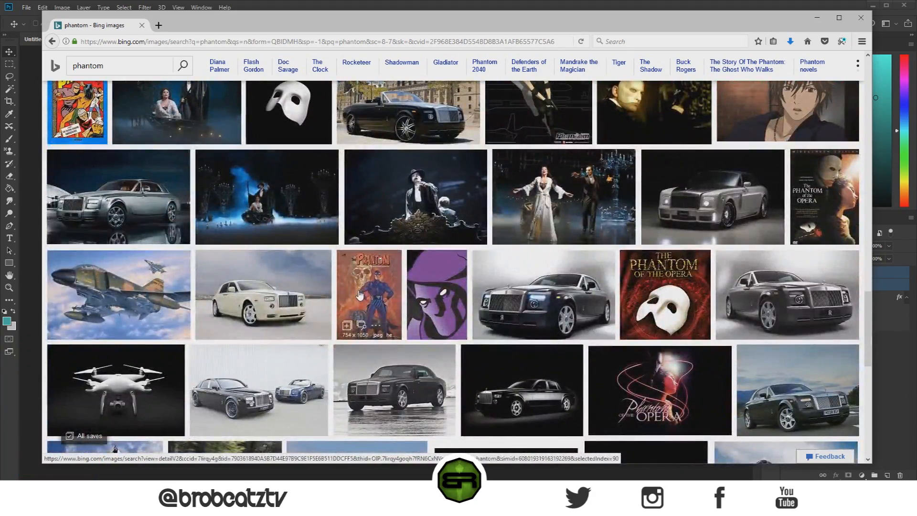
scroll(360, 296, "down", 5)
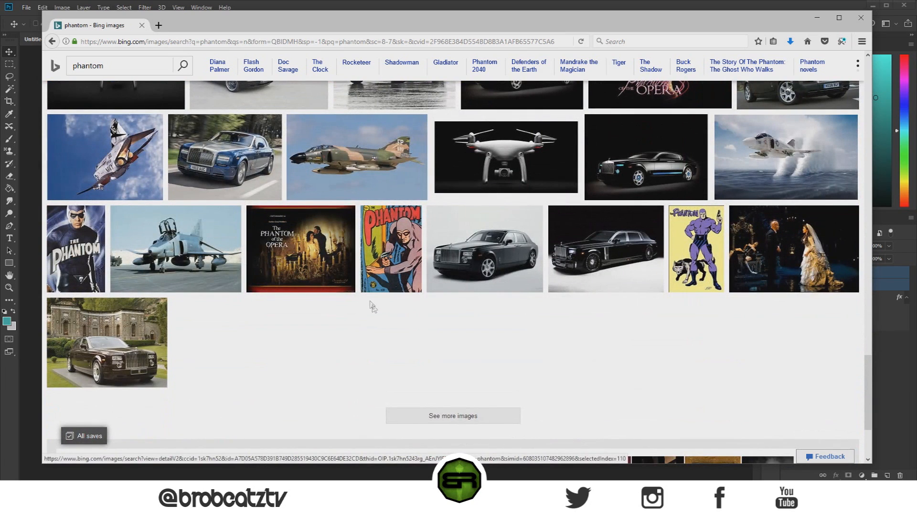
left_click(432, 415)
scroll(432, 416, "down", 2)
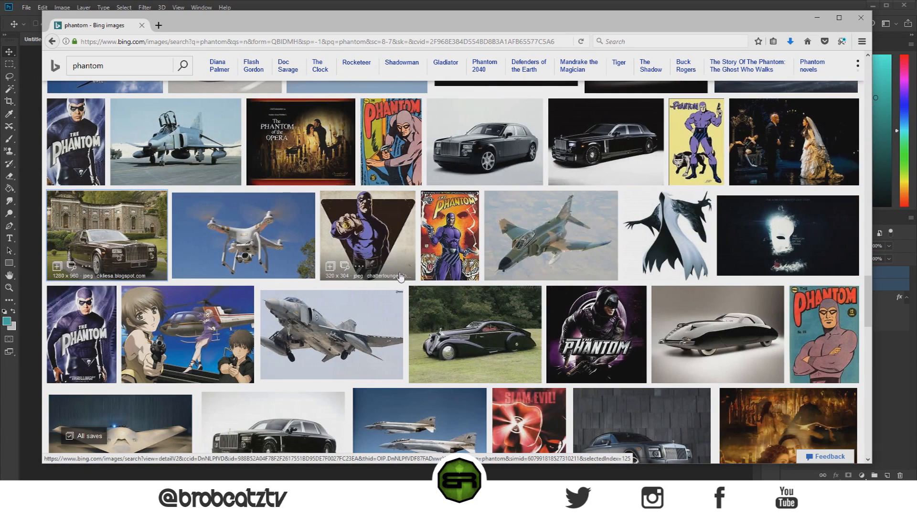
scroll(401, 277, "down", 1)
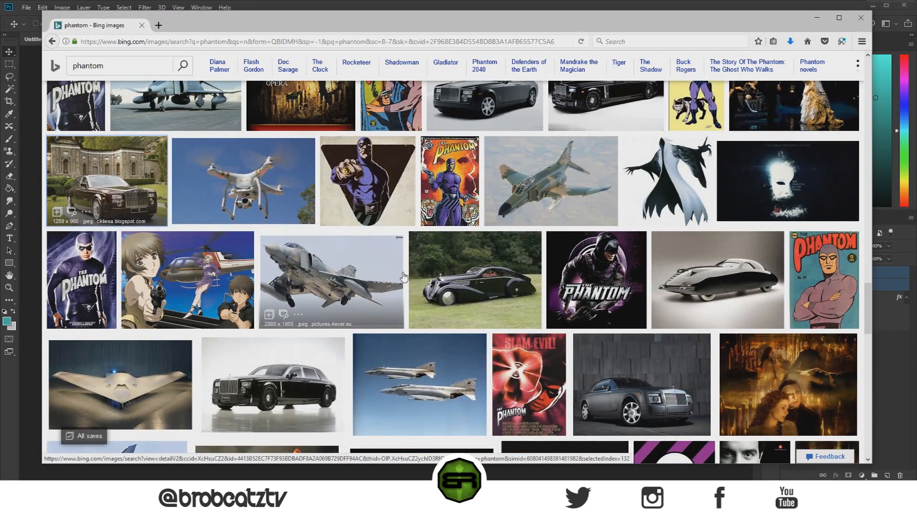
scroll(402, 276, "down", 4)
scroll(403, 277, "down", 5)
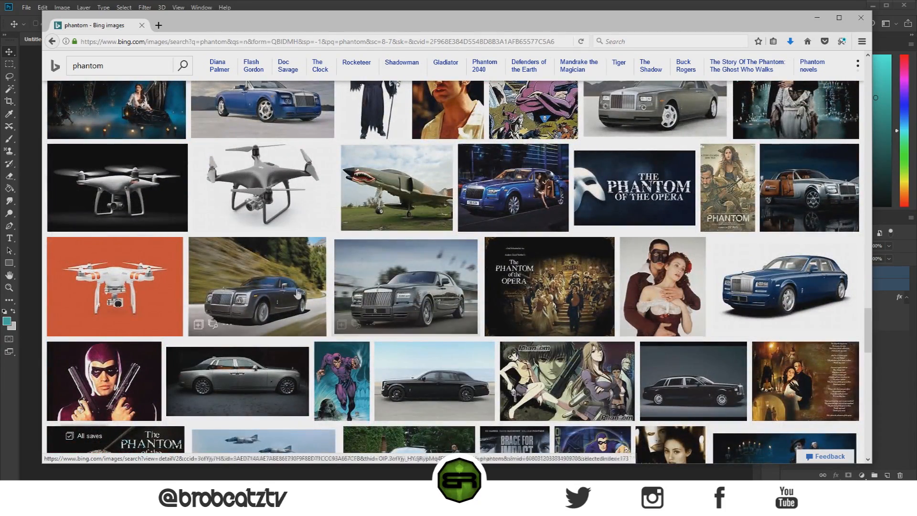
scroll(686, 244, "down", 6)
scroll(300, 297, "up", 3)
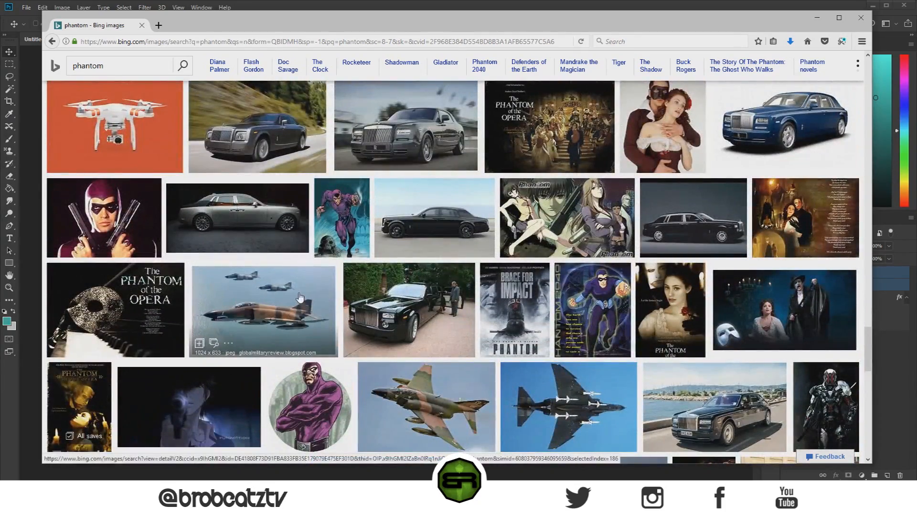
scroll(300, 298, "down", 15)
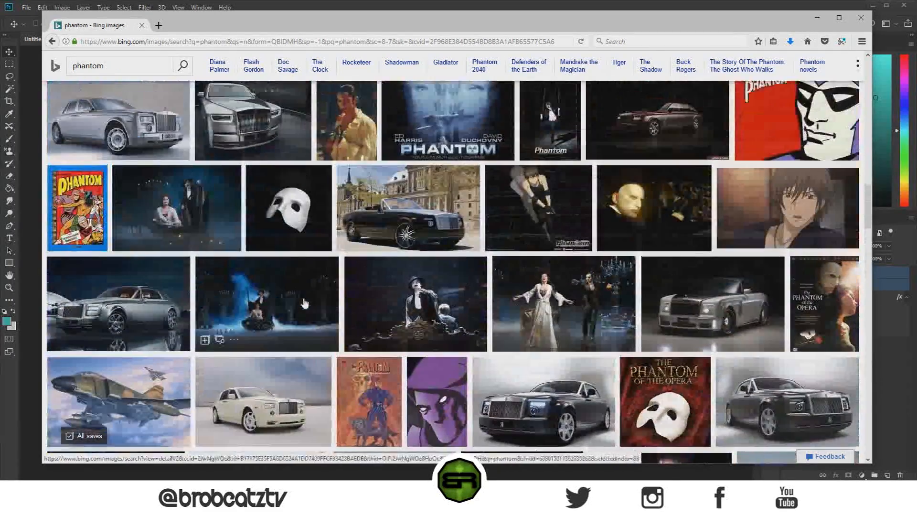
scroll(304, 302, "down", 5)
scroll(304, 302, "up", 4)
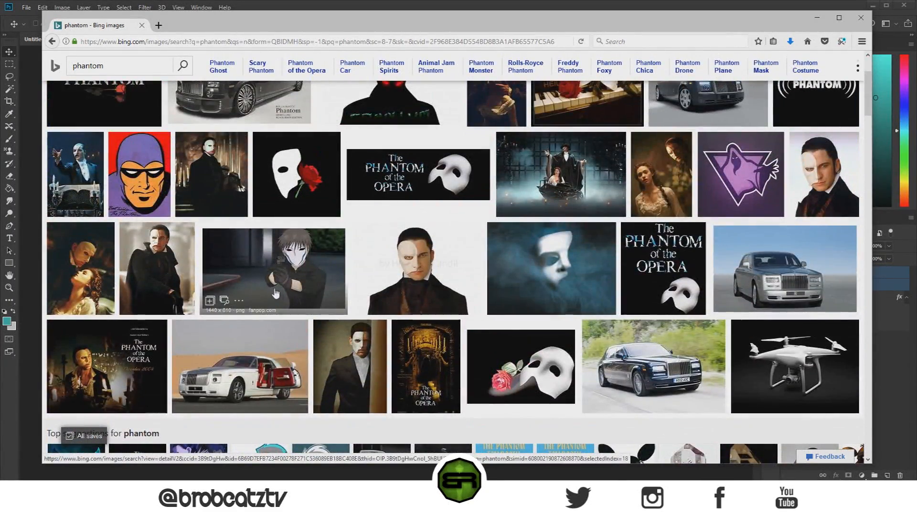
scroll(287, 230, "up", 3)
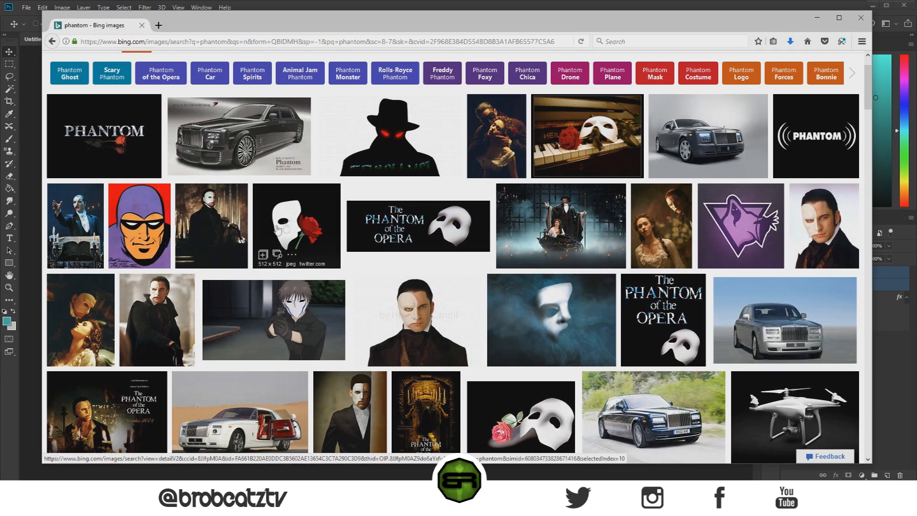
scroll(297, 206, "down", 7)
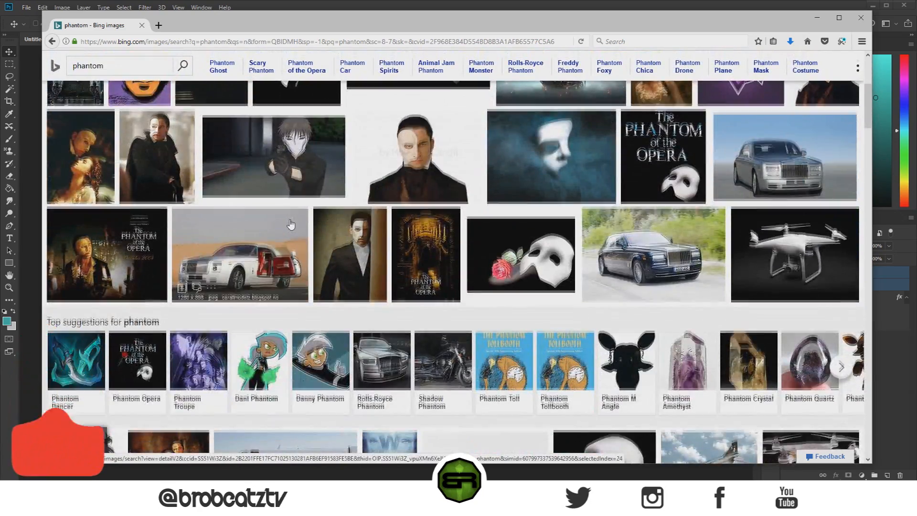
scroll(291, 224, "down", 6)
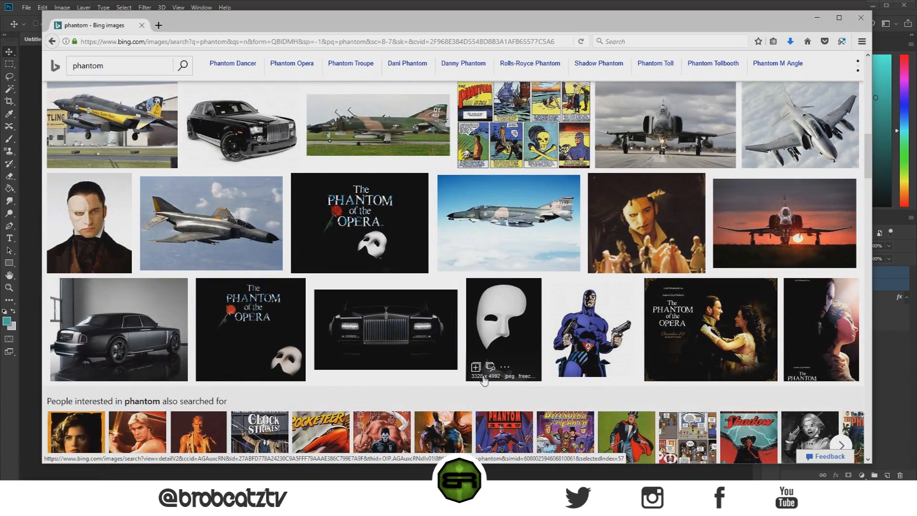
Step: Open the white half-mask picture on black at full size, save it as Shutterstock-phantom-mask1 in the Tutorials folder and close it
left_click(497, 338)
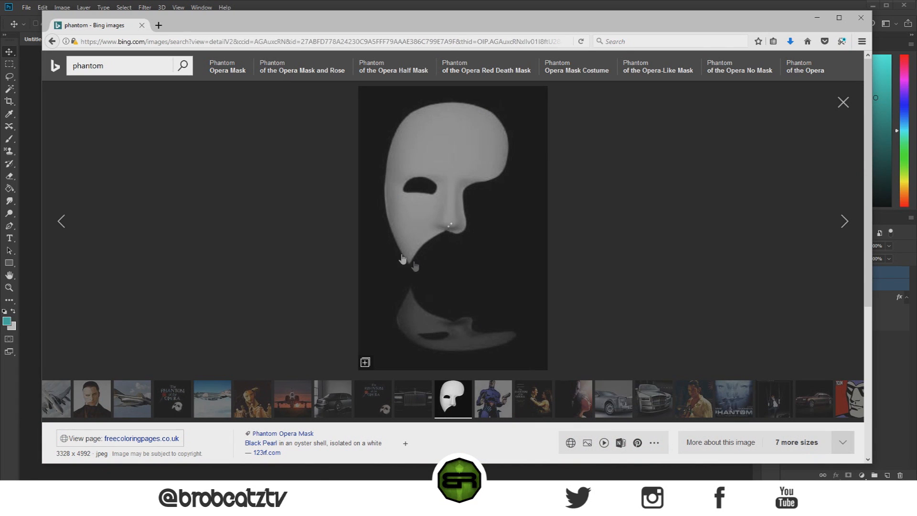
left_click(467, 196)
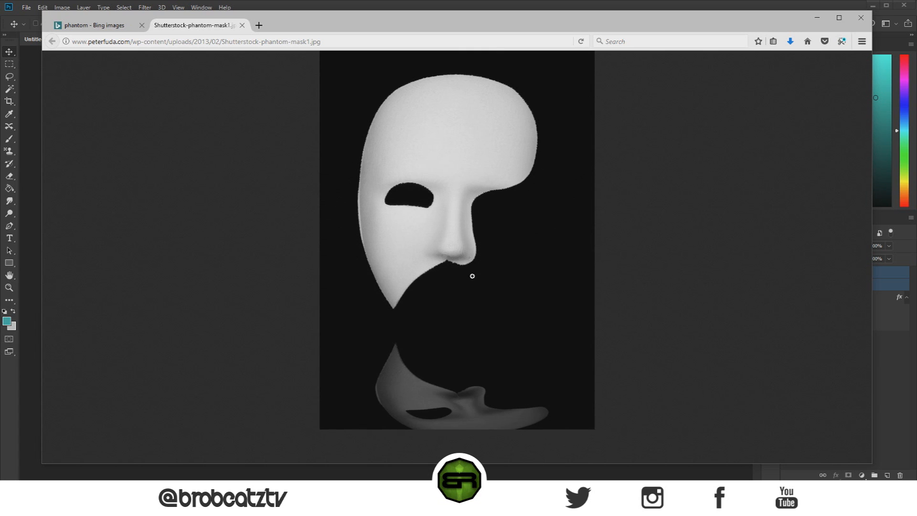
right_click(470, 283)
left_click(492, 316)
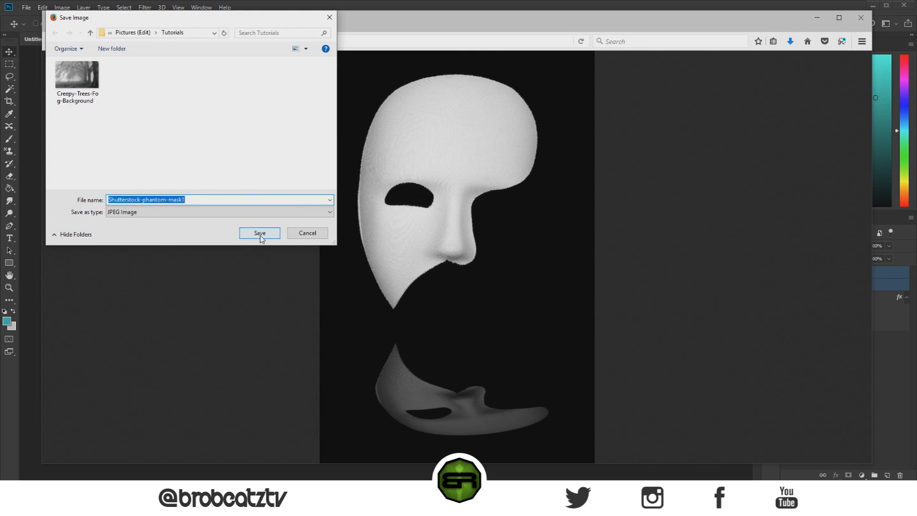
left_click(260, 234)
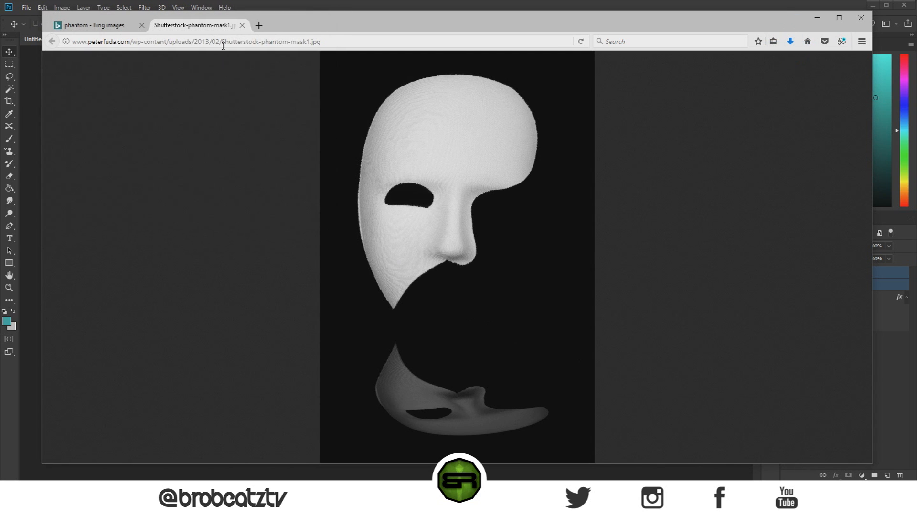
left_click(240, 26)
Step: Switch back to Photoshop and open the Shutterstock-phantom-mask1 image from the Tutorials folder
left_click_drag(298, 26, 0, 50)
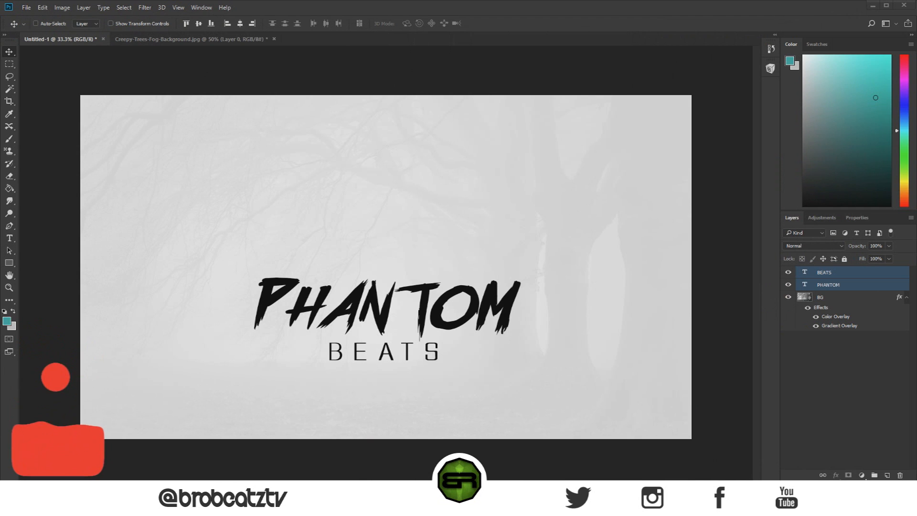
left_click(27, 7)
left_click(33, 27)
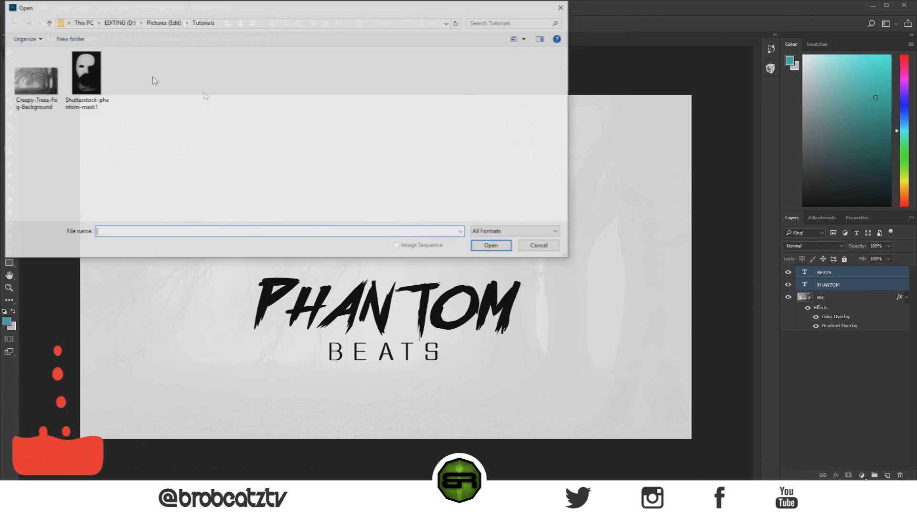
left_click(92, 89)
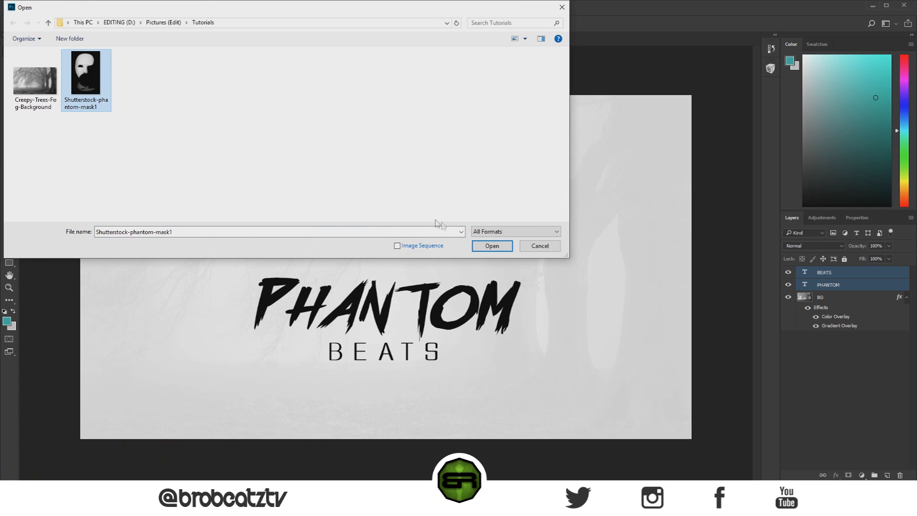
left_click(493, 246)
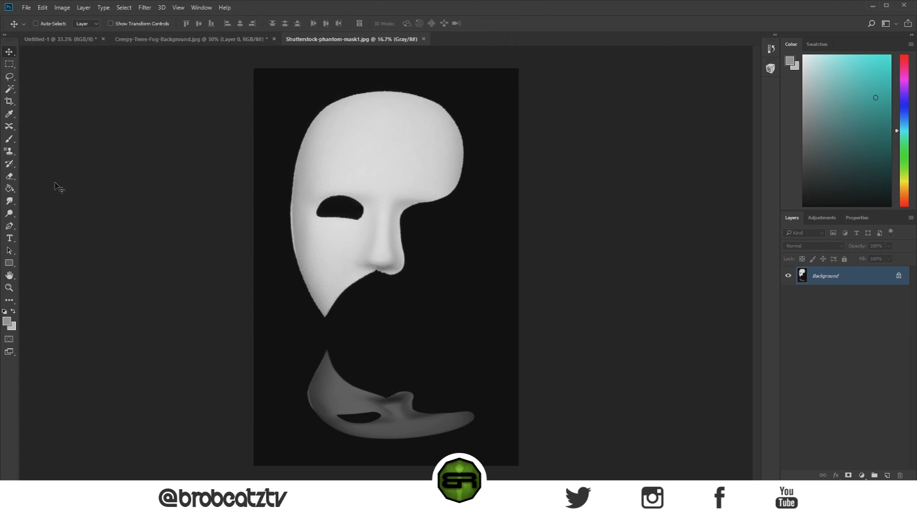
Step: Unlock the mask image's Background layer so it is a regular editable layer
left_click(62, 8)
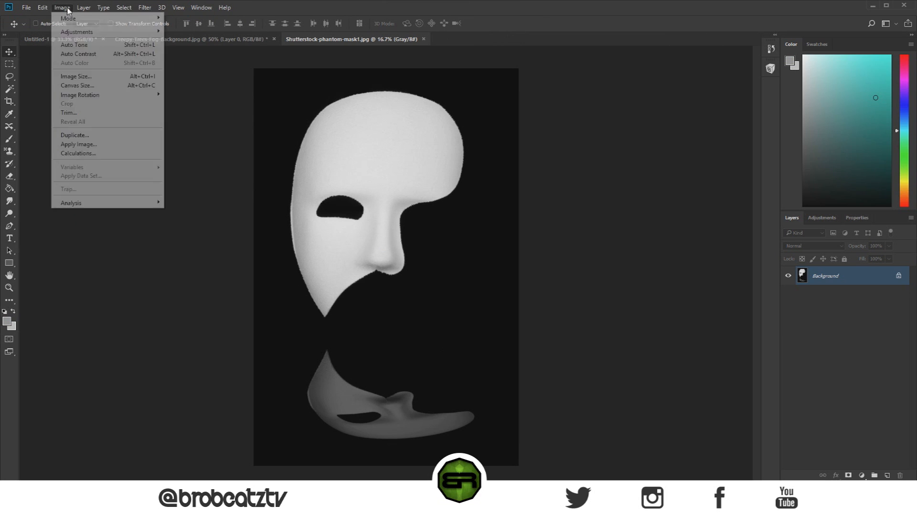
mouse_move(73, 31)
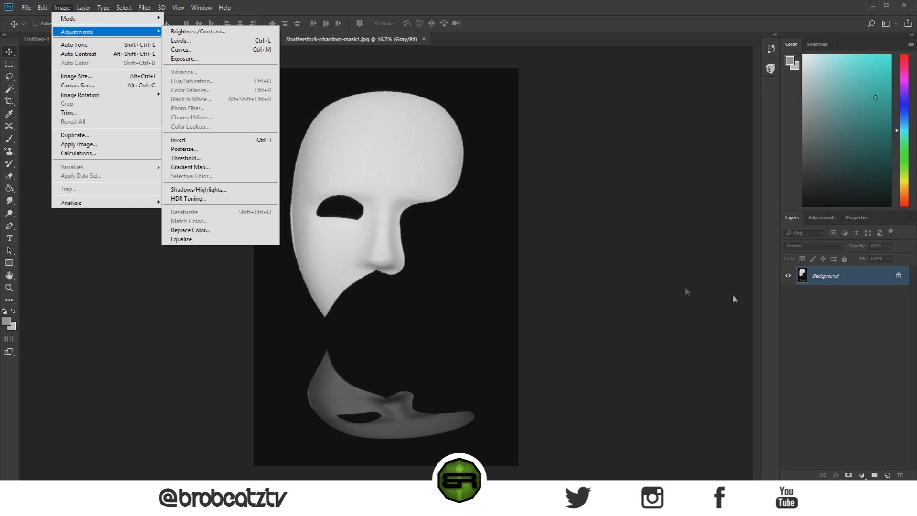
left_click(904, 283)
left_click(901, 282)
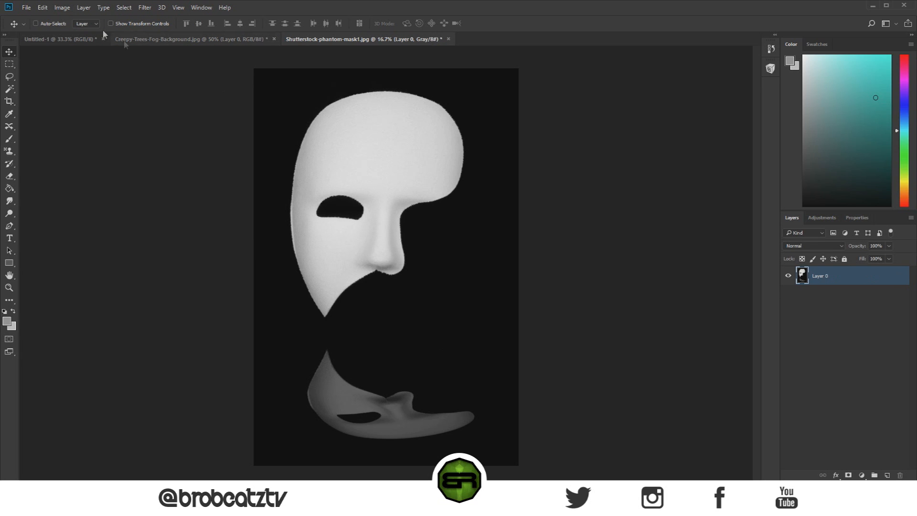
left_click(62, 7)
mouse_move(90, 32)
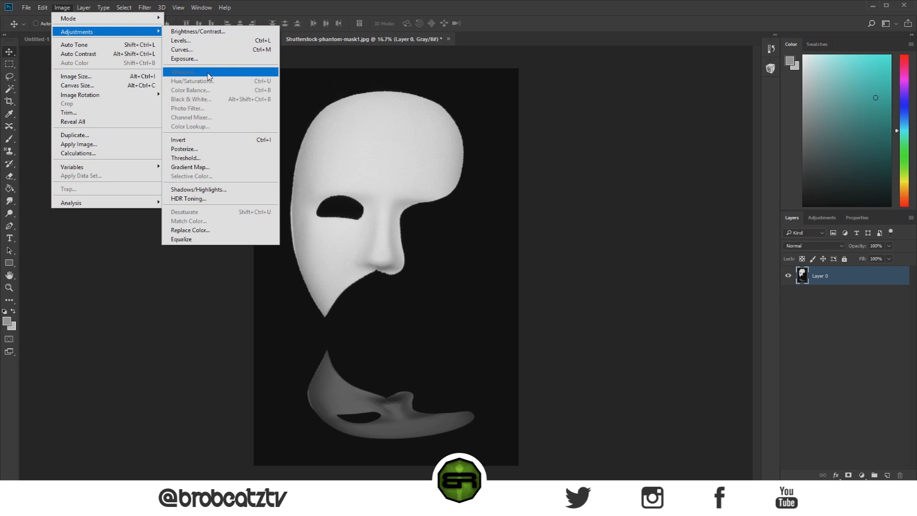
left_click(813, 270)
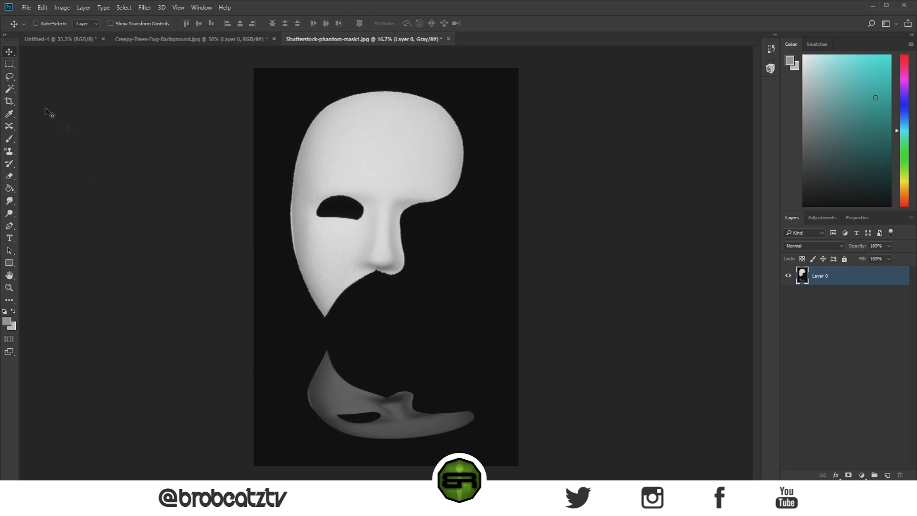
left_click(62, 7)
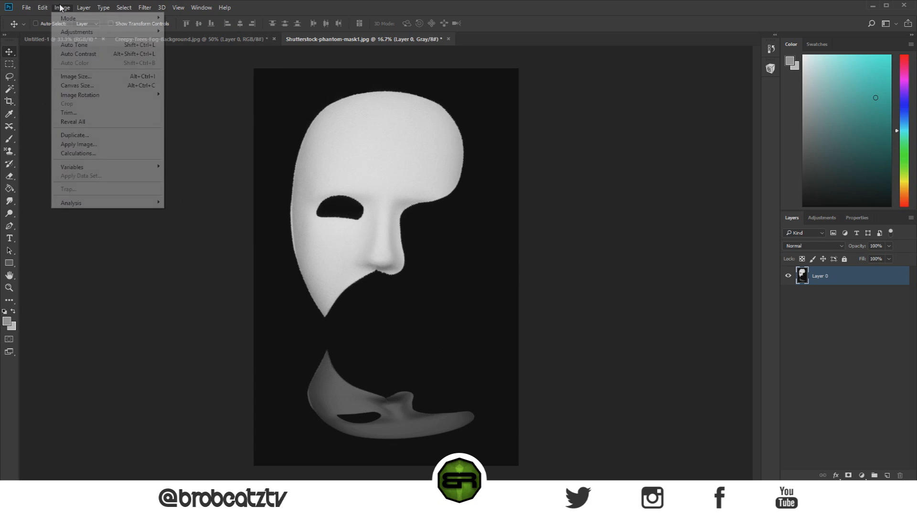
mouse_move(80, 35)
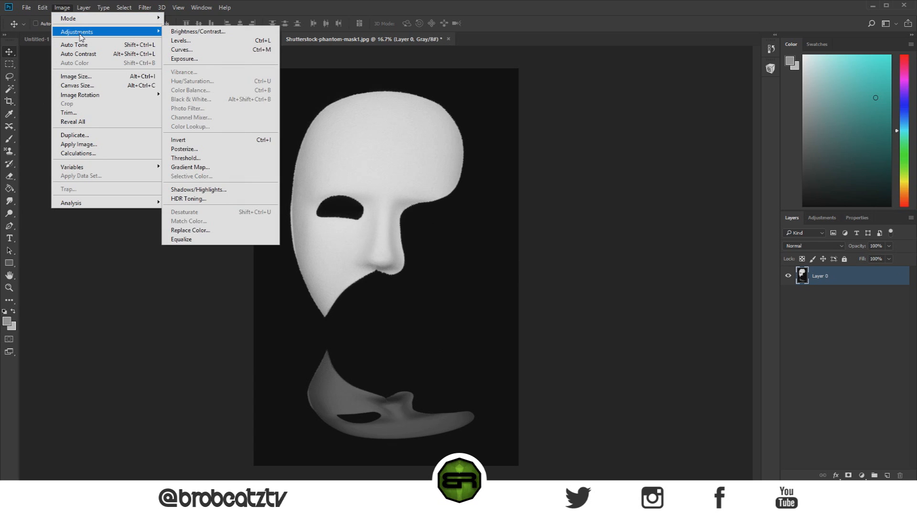
left_click(624, 200)
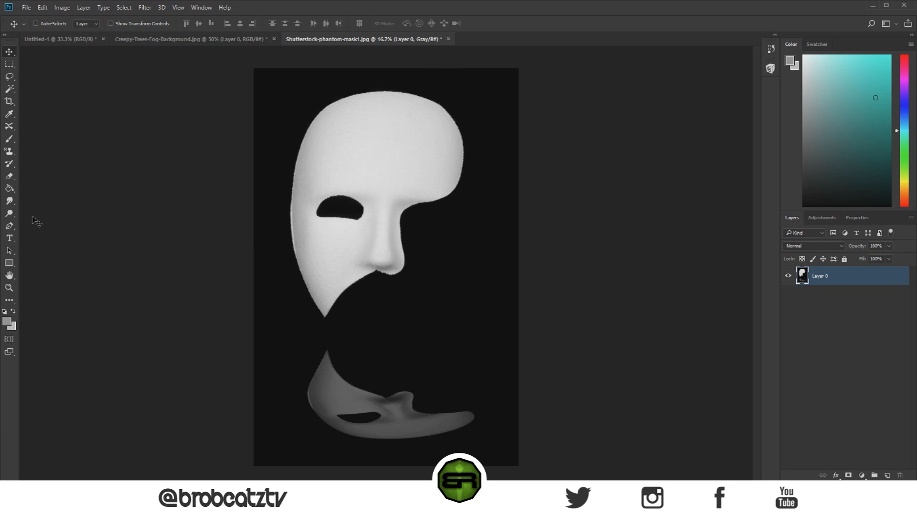
Step: Remove the black background, the eye hole's fill and the leftover reflection from the mask image with the Magic Eraser
left_click(8, 186)
left_click(10, 175)
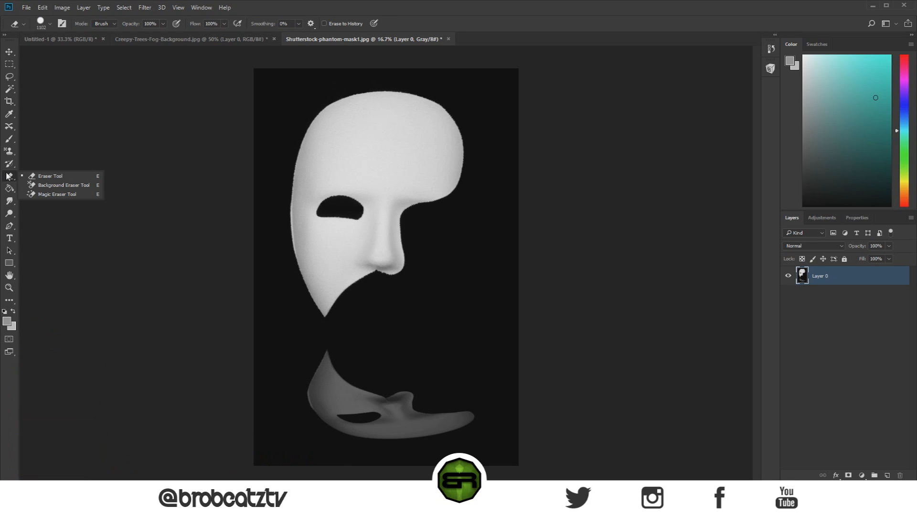
left_click(38, 195)
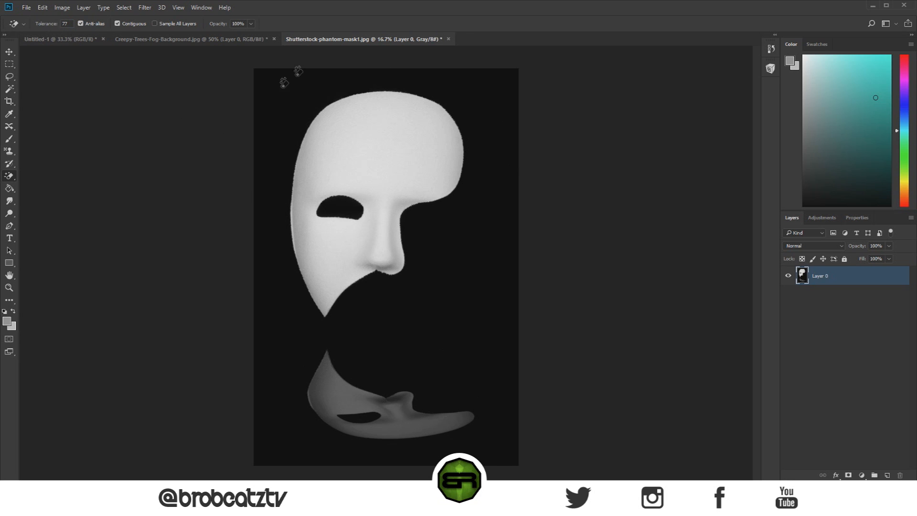
left_click(259, 252)
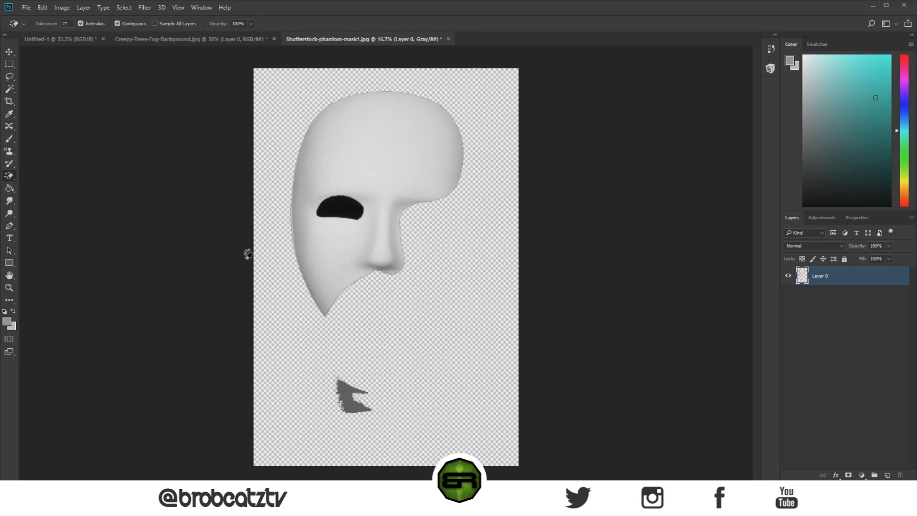
left_click(338, 211)
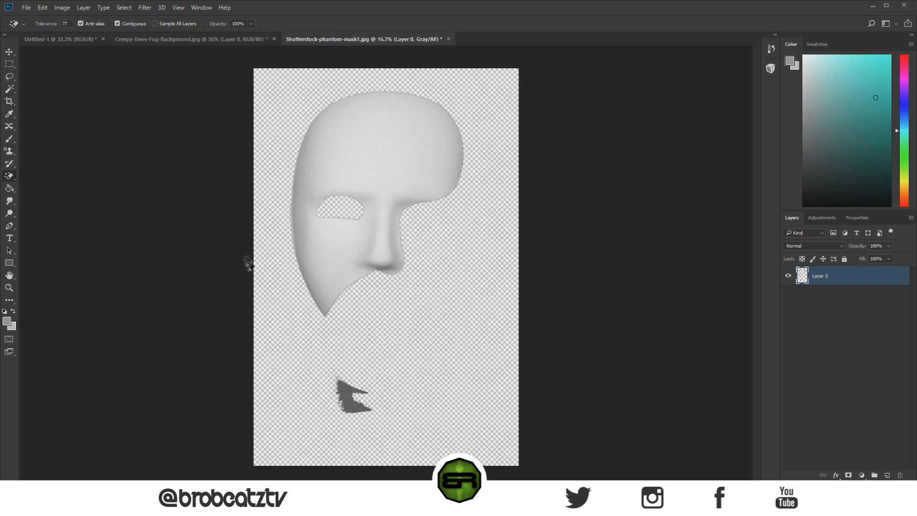
left_click(345, 396)
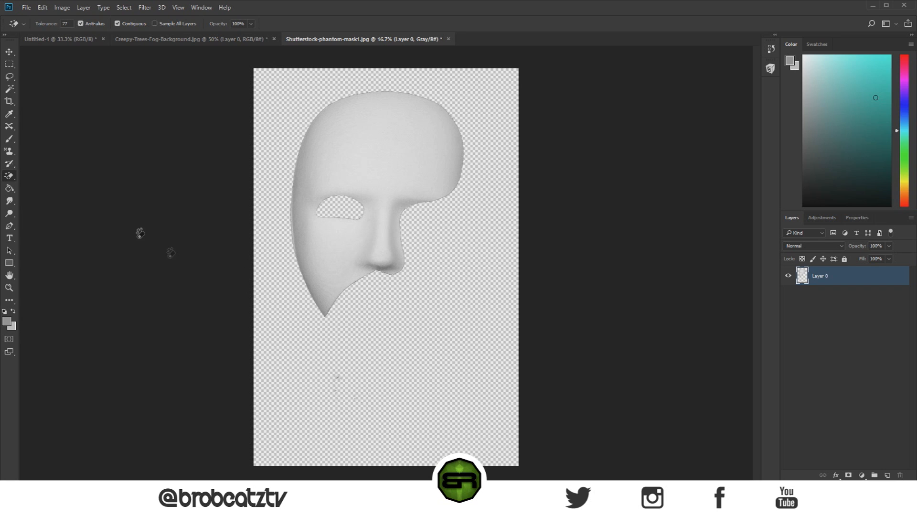
Step: Erase the remaining reflection specks below the mask with the regular Eraser tool
right_click(5, 179)
left_click(38, 175)
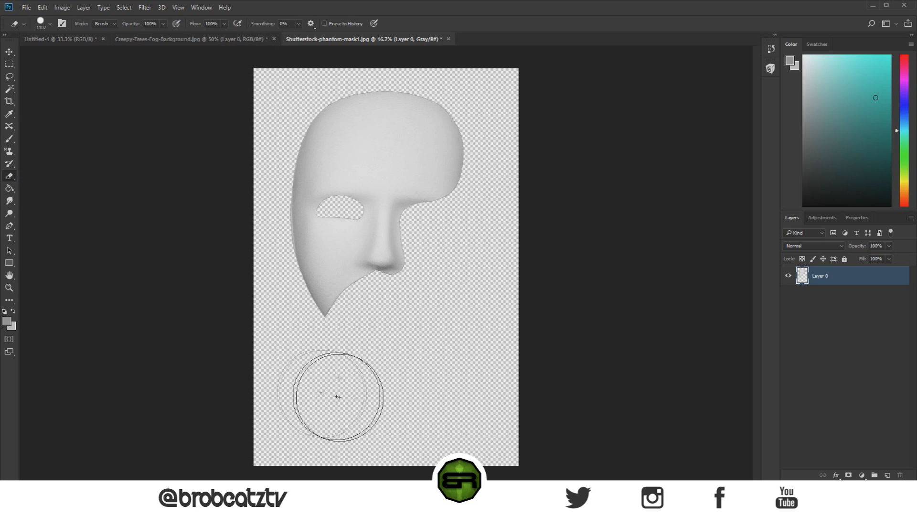
mouse_move(377, 420)
left_mouse_down()
mouse_move(390, 335)
mouse_move(513, 475)
mouse_move(471, 288)
mouse_move(504, 206)
left_mouse_up()
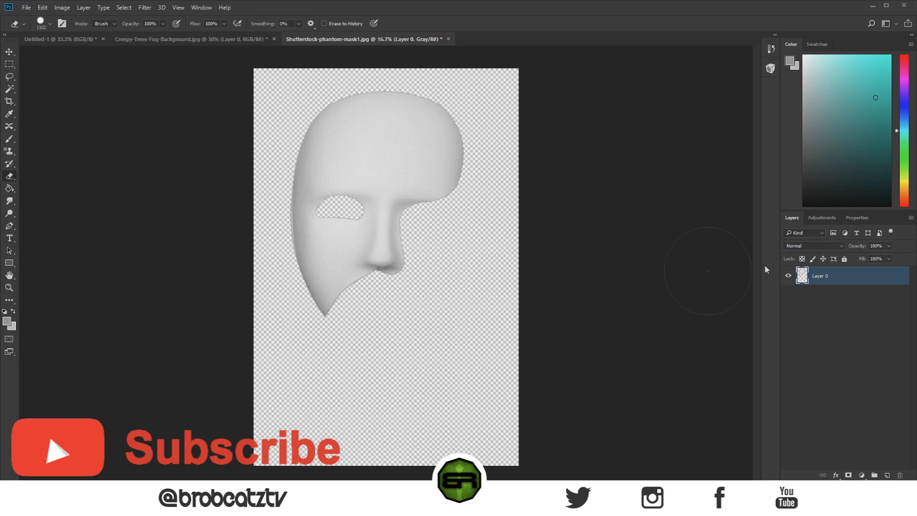
Step: Bring the cut-out mask into the Untitled-1 logo document, scaled to 21%, and place it above the PHANTOM lettering
key("v")
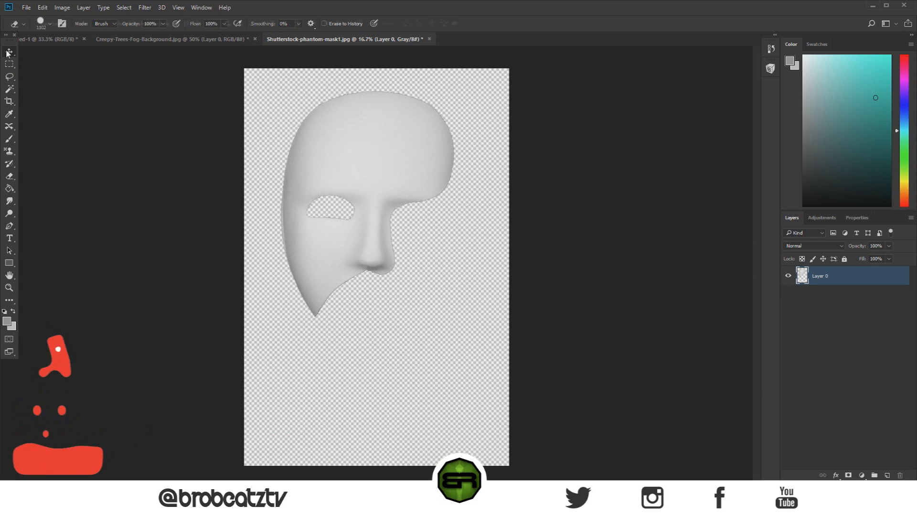
left_click_drag(337, 157, 341, 235)
key("ctrl+t")
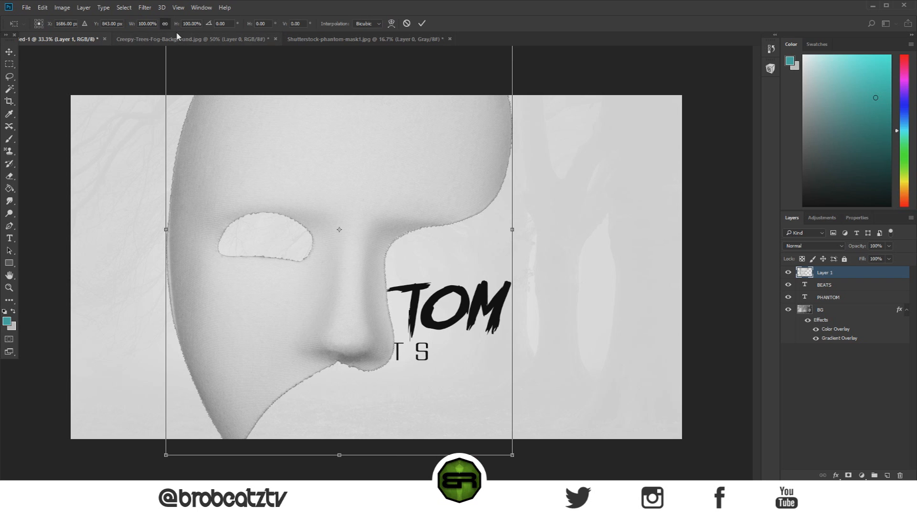
left_click_drag(133, 27, 94, 31)
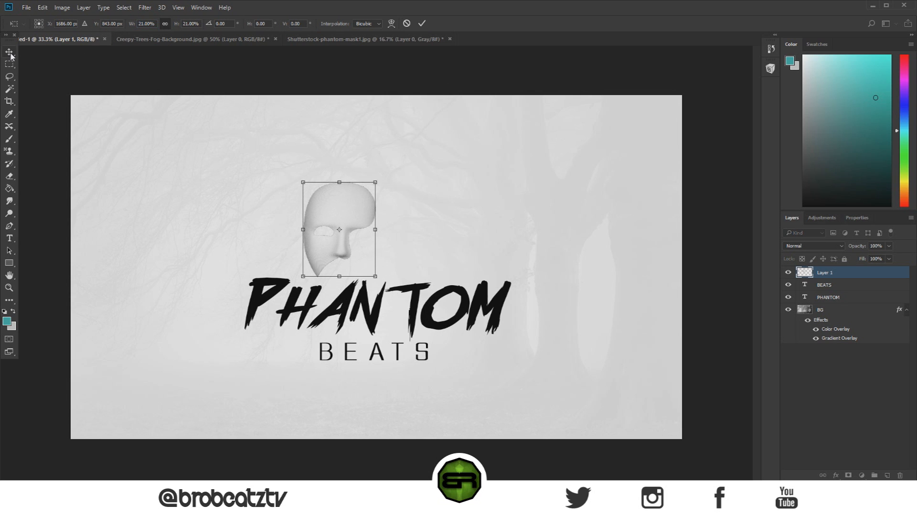
key("Return")
left_click_drag(347, 223, 354, 170)
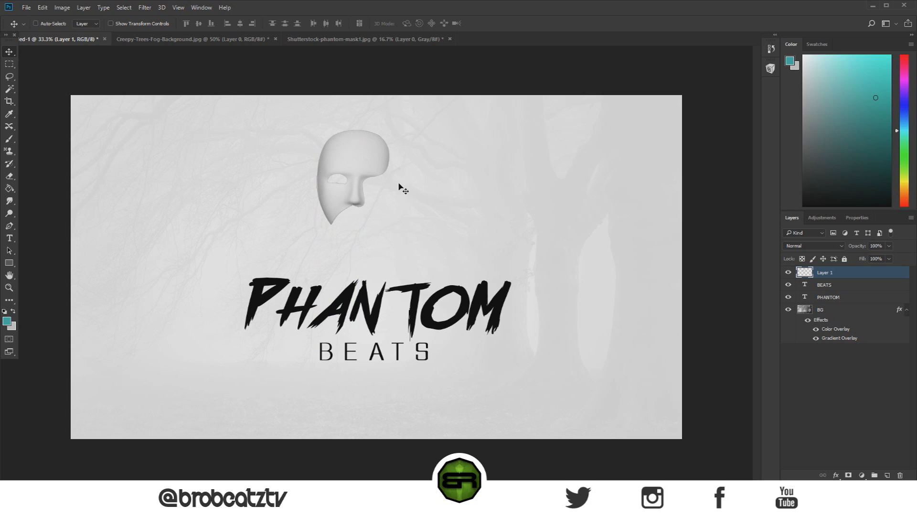
Step: Rename the imported mask's layer as Mask
double_click(829, 273)
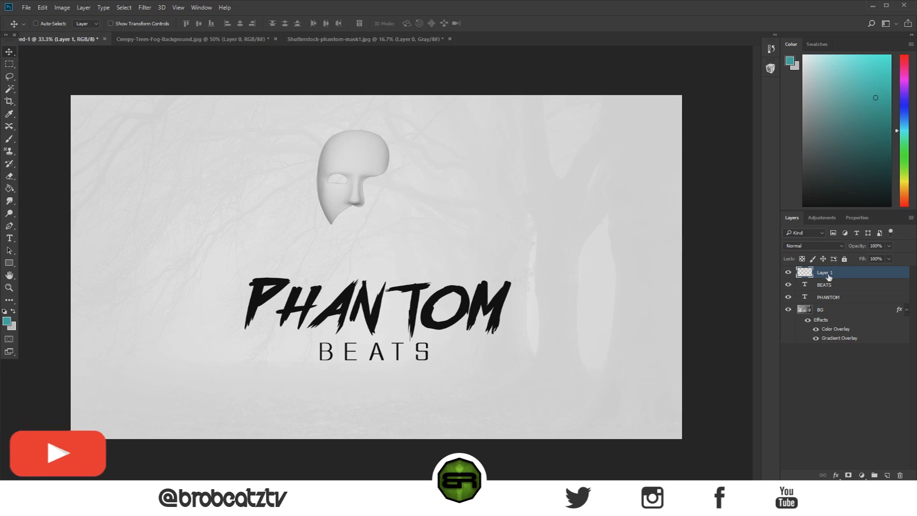
type("Mask")
key("Return")
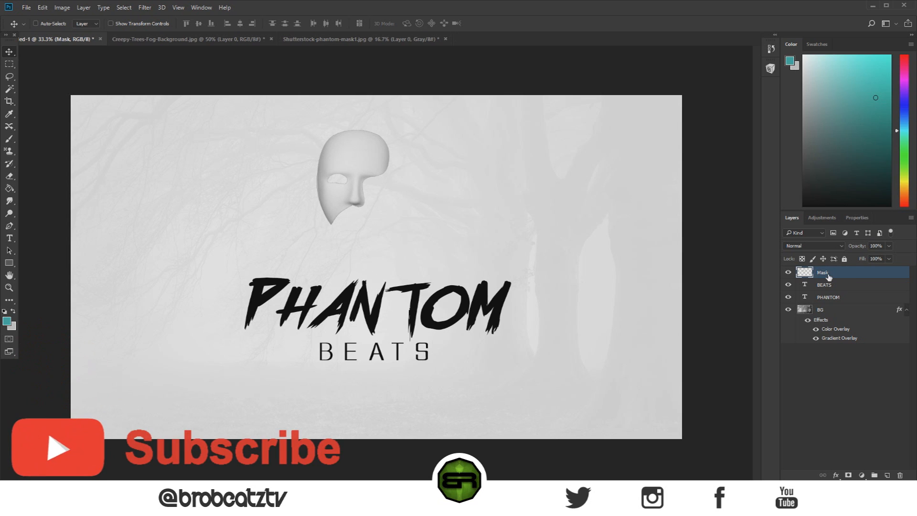
Step: Give the Mask layer a Color Overlay at 100% opacity in the lettering's black, 000000
double_click(866, 273)
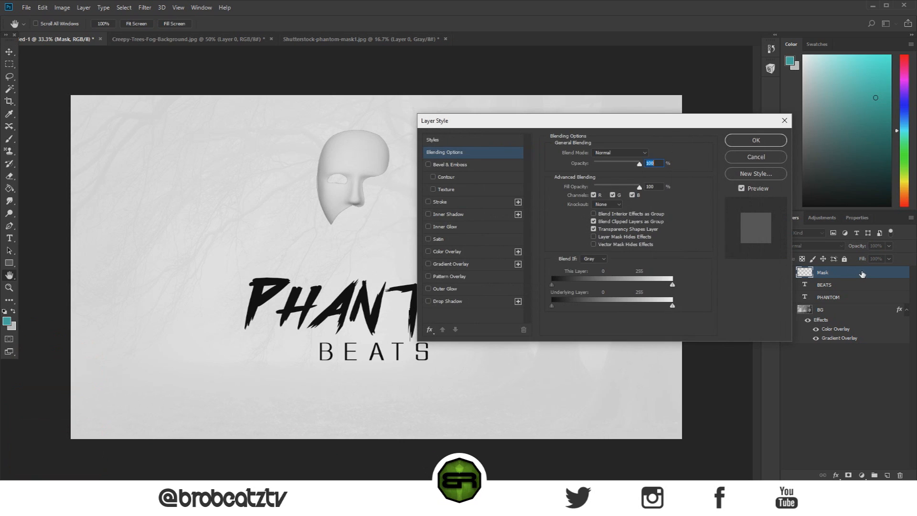
left_click(428, 252)
left_click(446, 252)
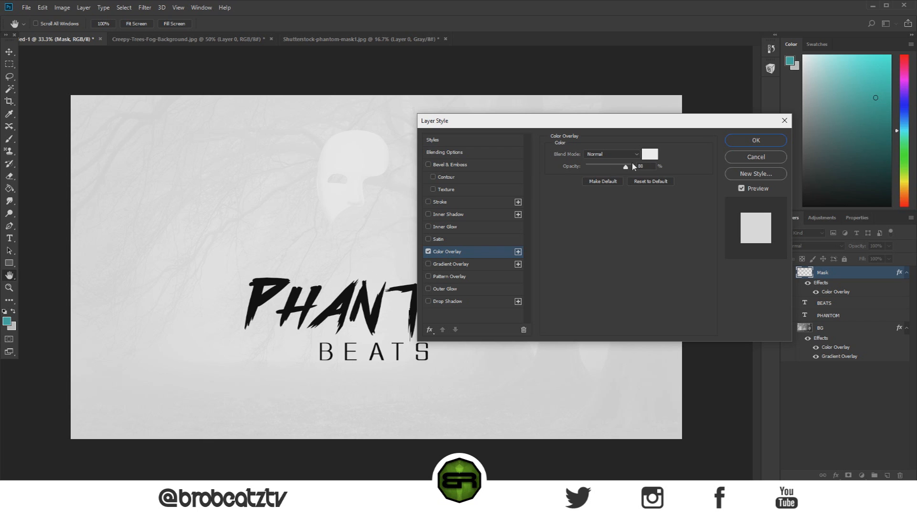
left_click_drag(628, 169, 648, 175)
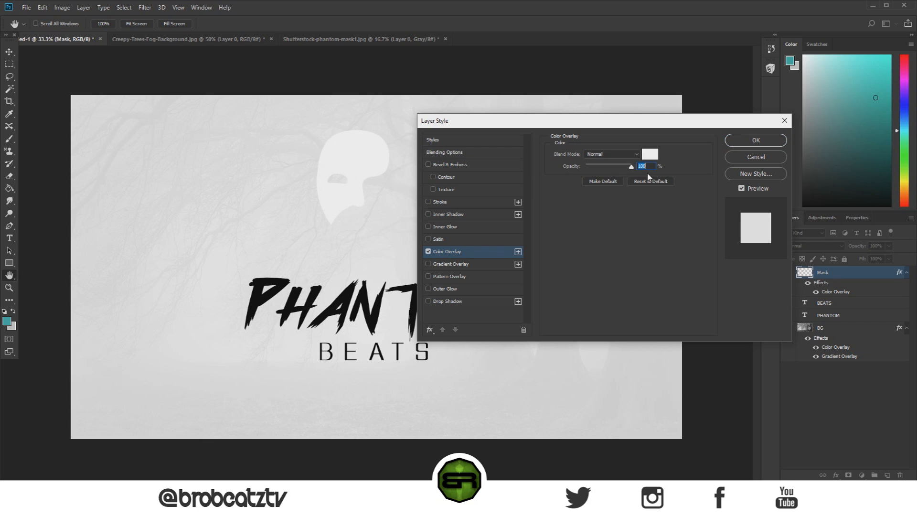
left_click(650, 154)
left_click(349, 303)
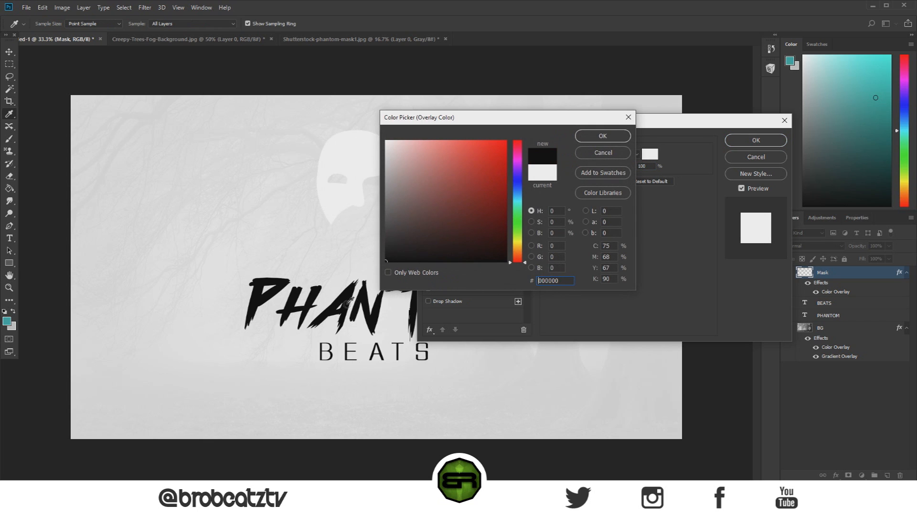
left_click(603, 137)
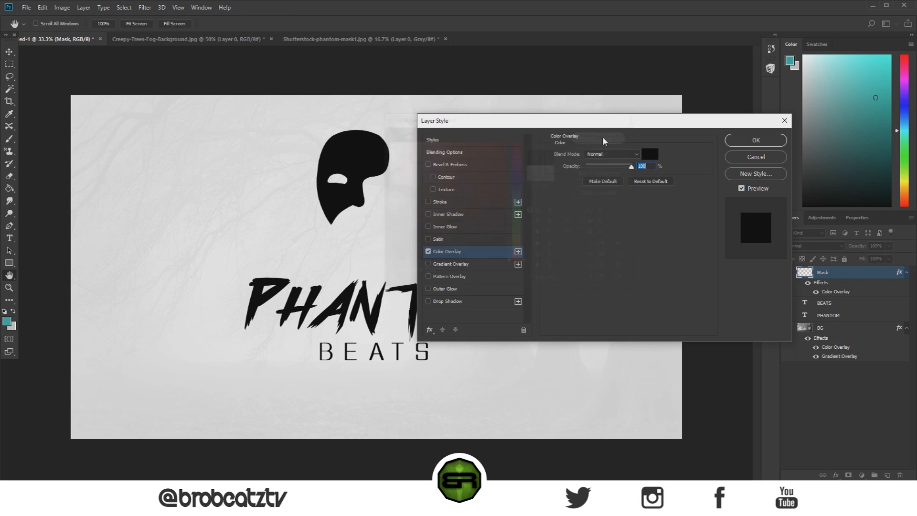
Step: Try 63% overlay opacity and return it to 100%, and accept the Mask layer's style with Gradient Overlay switched off
left_click_drag(632, 167, 614, 167)
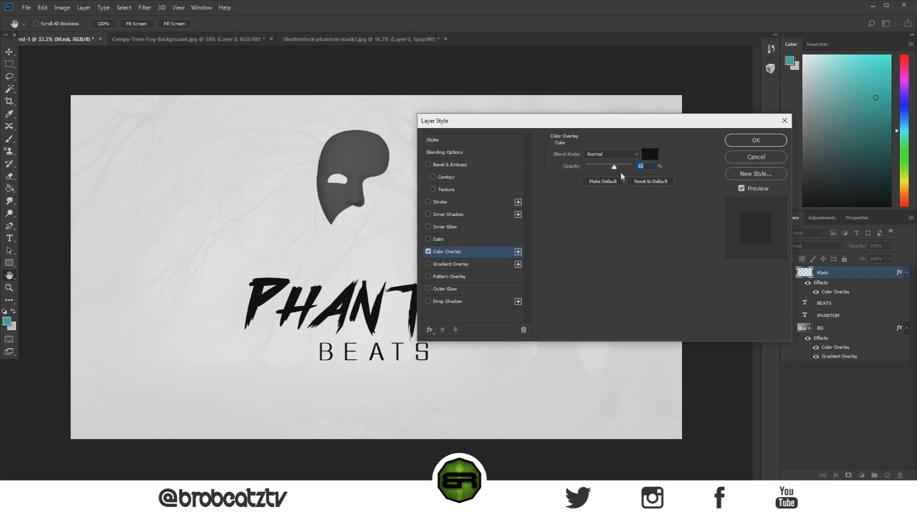
left_click_drag(614, 168, 635, 169)
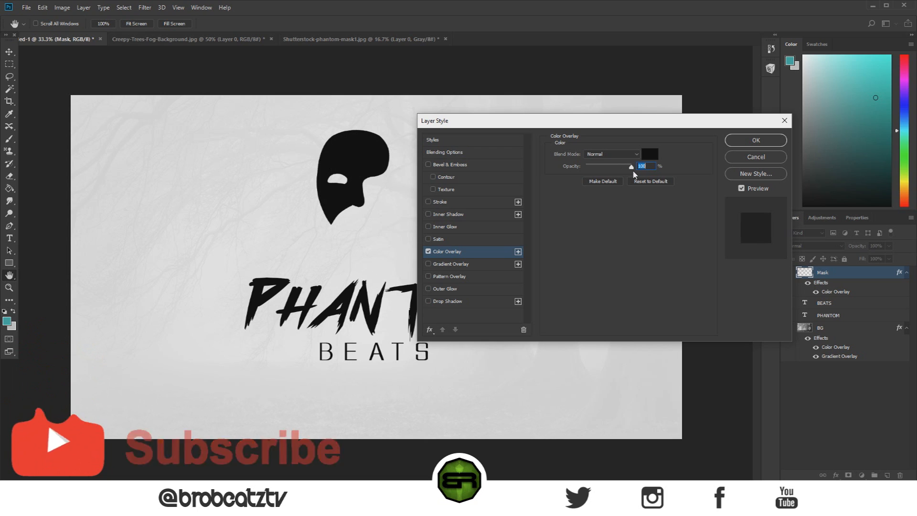
left_click(429, 265)
left_click(441, 265)
left_click(429, 264)
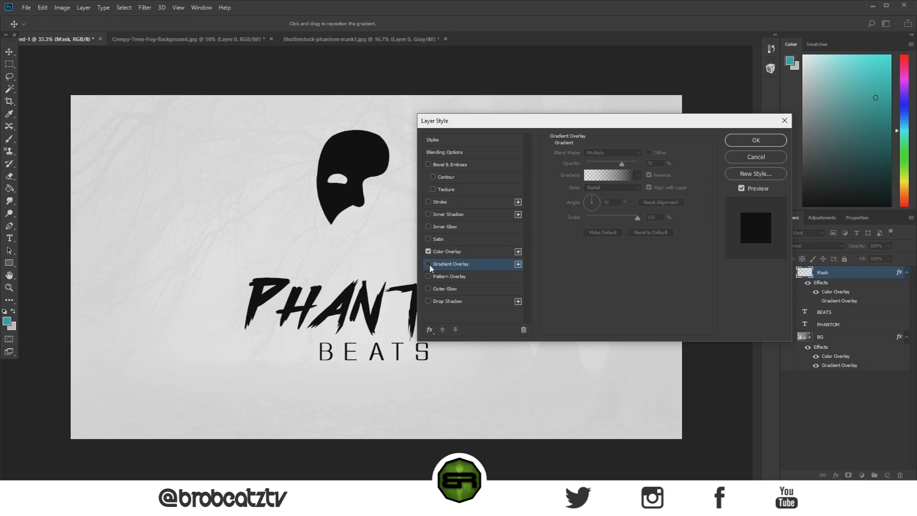
left_click(753, 153)
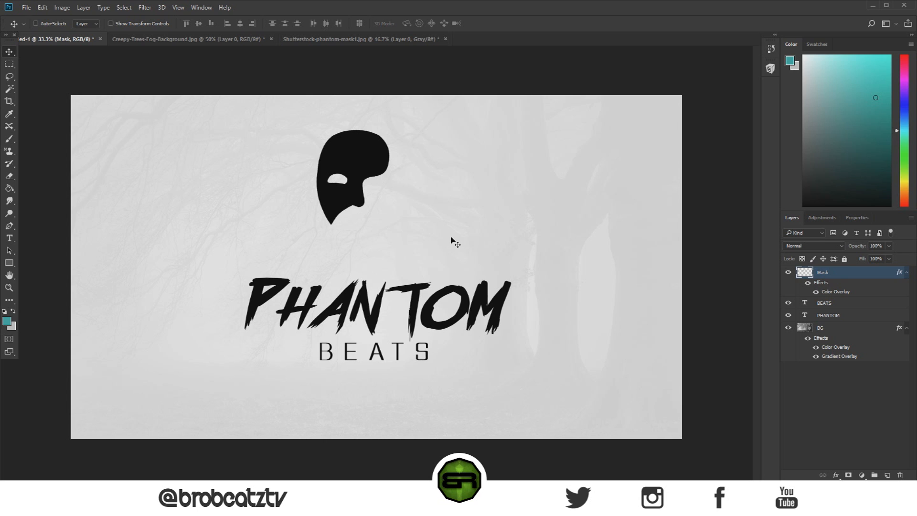
Step: Duplicate the Mask layer and flip the copy horizontally, keeping it directly over the original to form a symmetrical full mask
key("ctrl")
key("ctrl+j")
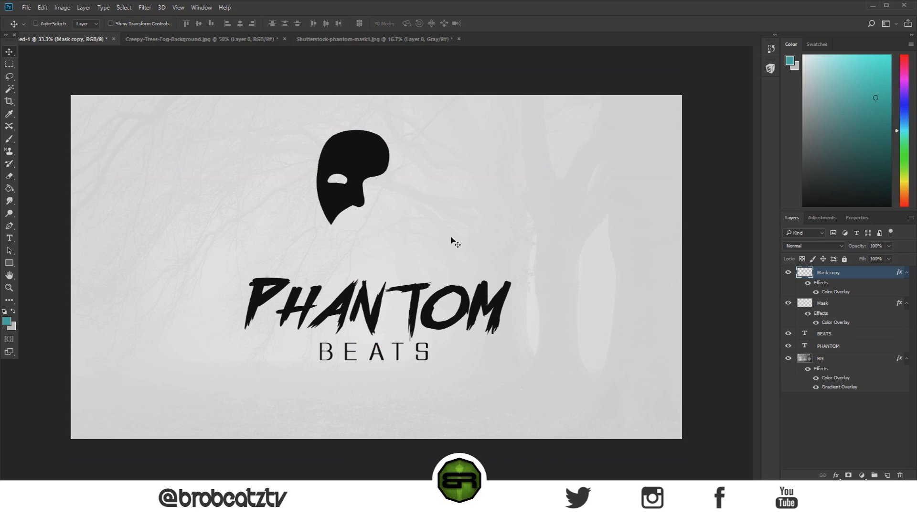
key("ctrl")
key("ctrl+t")
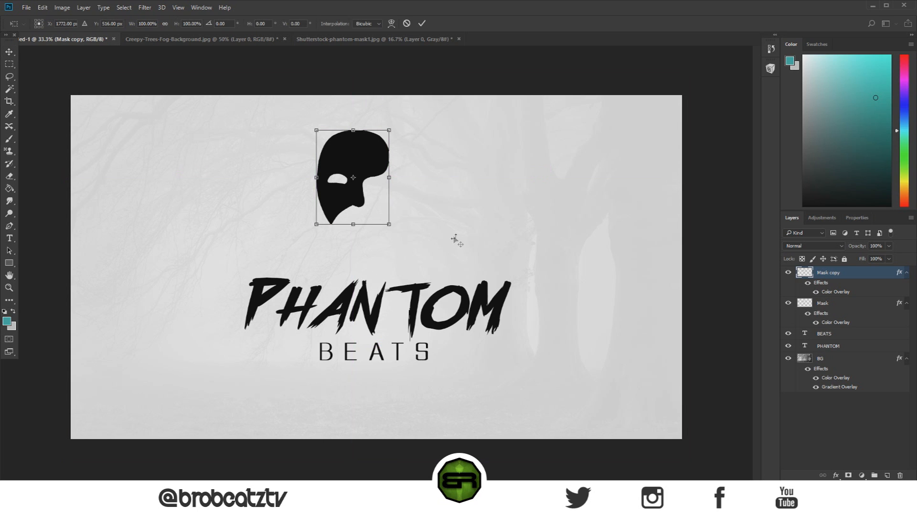
right_click(350, 166)
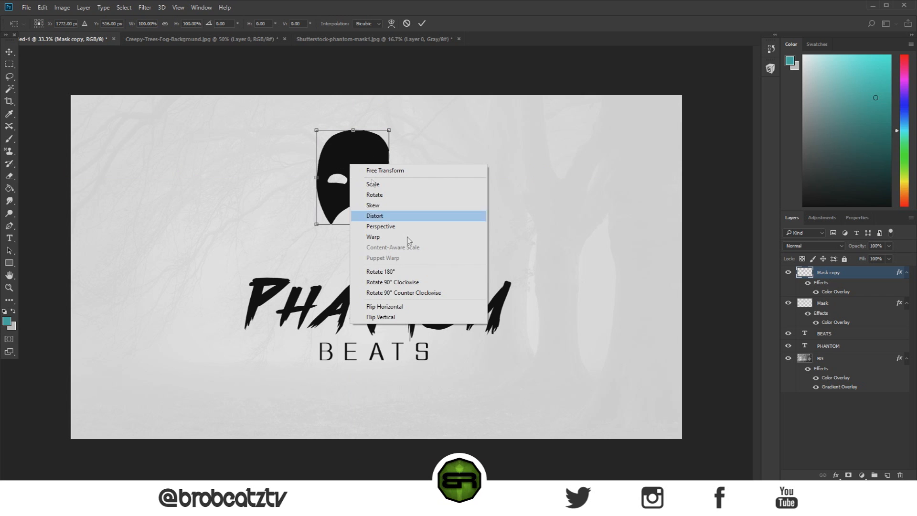
left_click(422, 309)
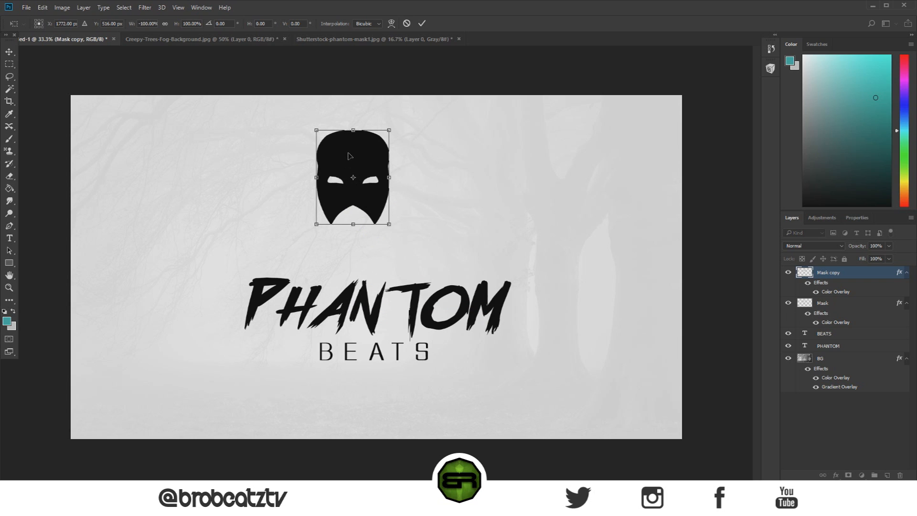
mouse_move(351, 157)
left_mouse_down()
mouse_move(377, 158)
mouse_move(358, 160)
left_mouse_up()
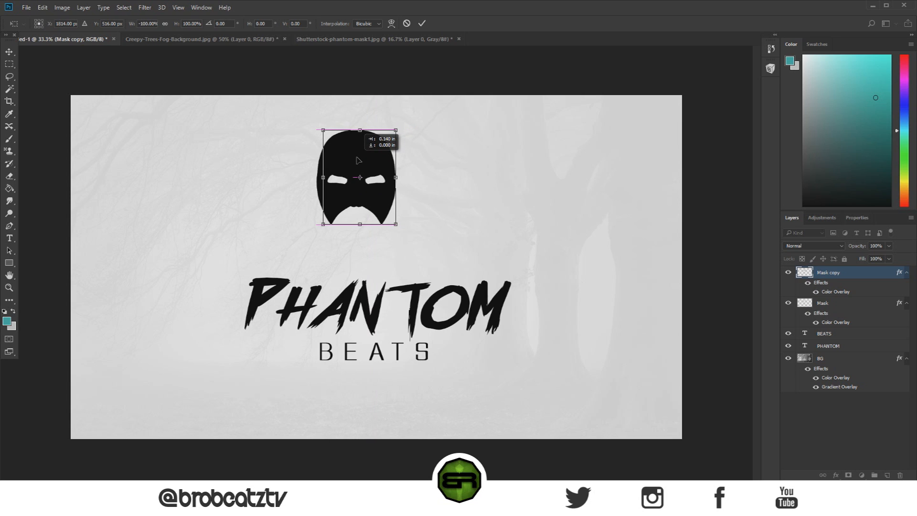
left_click_drag(358, 161, 351, 160)
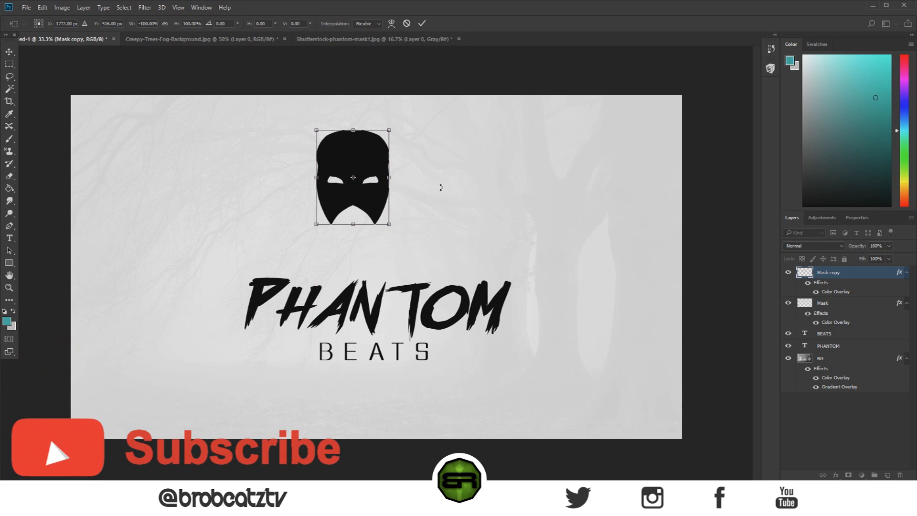
key("Return")
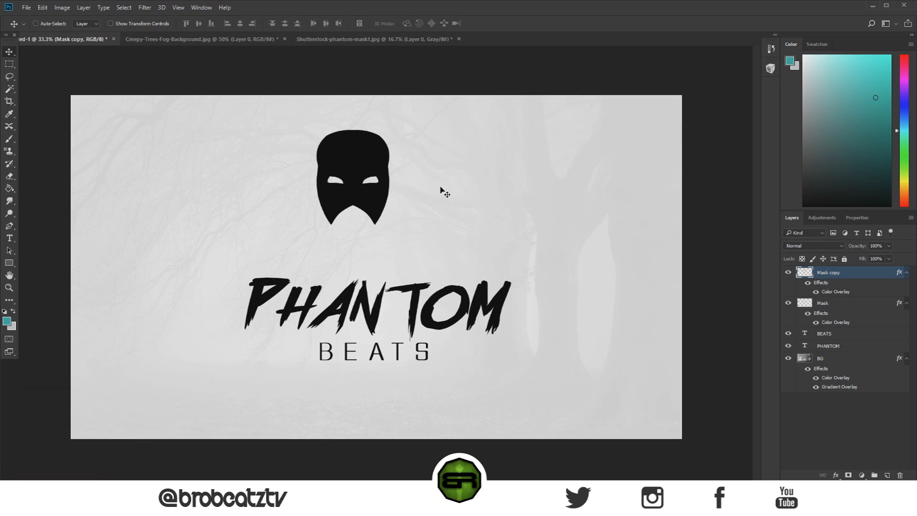
key("ctrl")
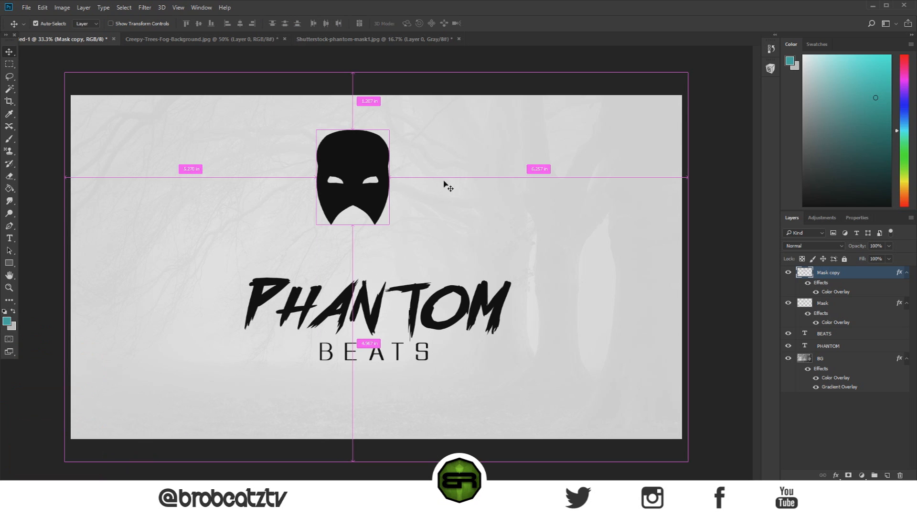
Step: Shift the flipped mask copy slightly right to widen the face, and merge both mask layers into one
key("ctrl+t")
left_click_drag(361, 167, 367, 167)
key("Return")
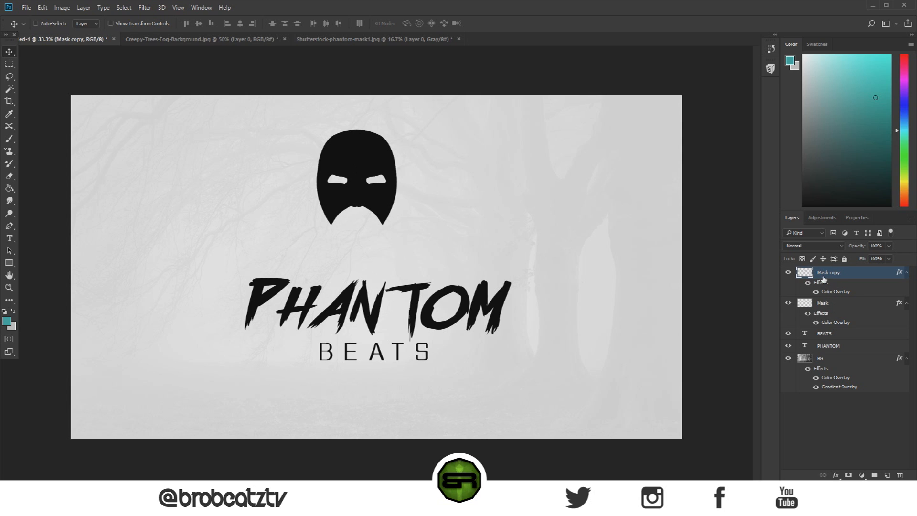
left_click(834, 304, "shift")
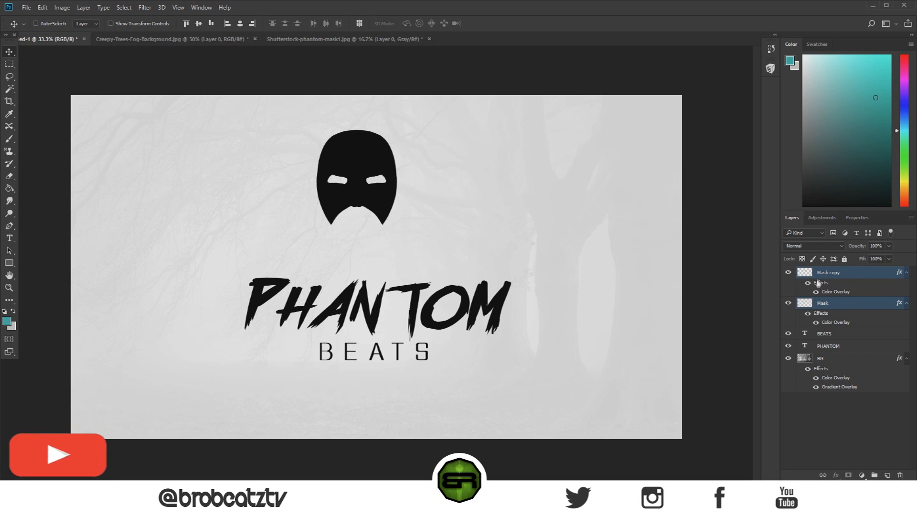
right_click(847, 277)
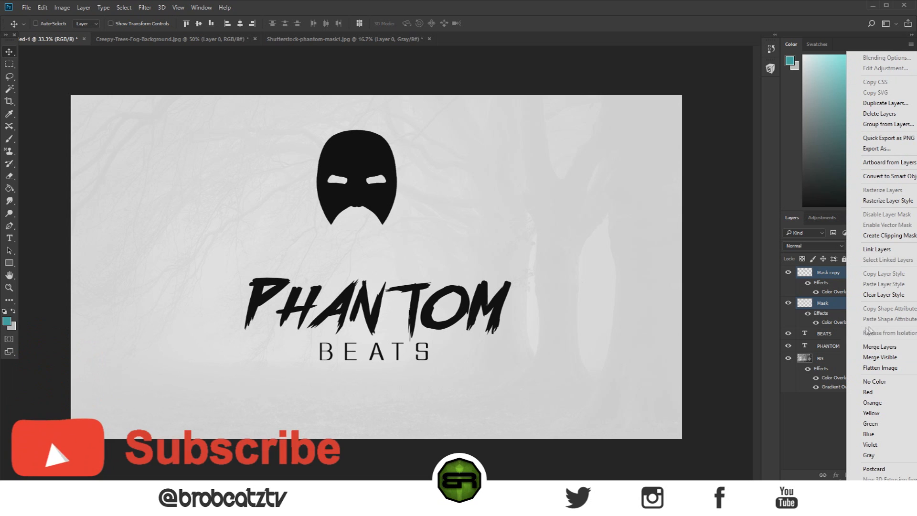
left_click(869, 347)
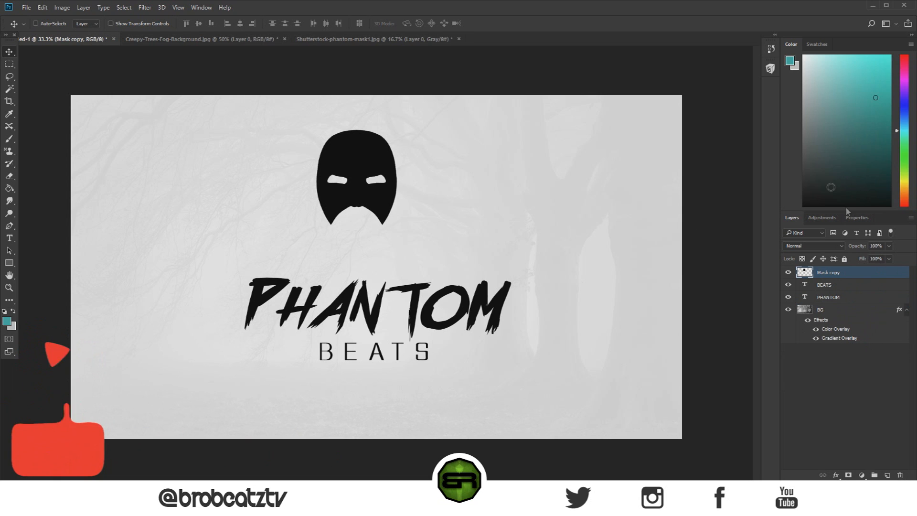
Step: Center the merged mask above the PHANTOM lettering and enlarge it slightly from its center
left_click_drag(357, 166, 379, 183)
key("ctrl+t")
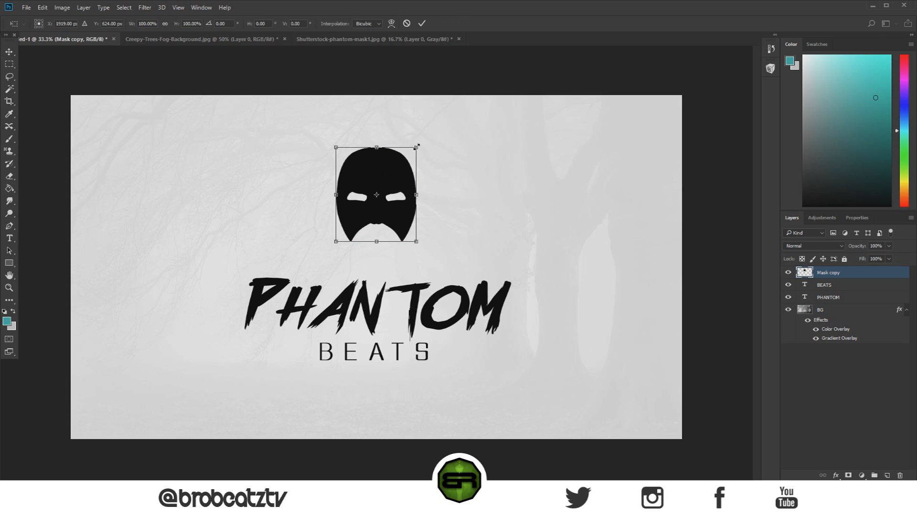
left_click_drag(416, 146, 378, 157)
key("Return")
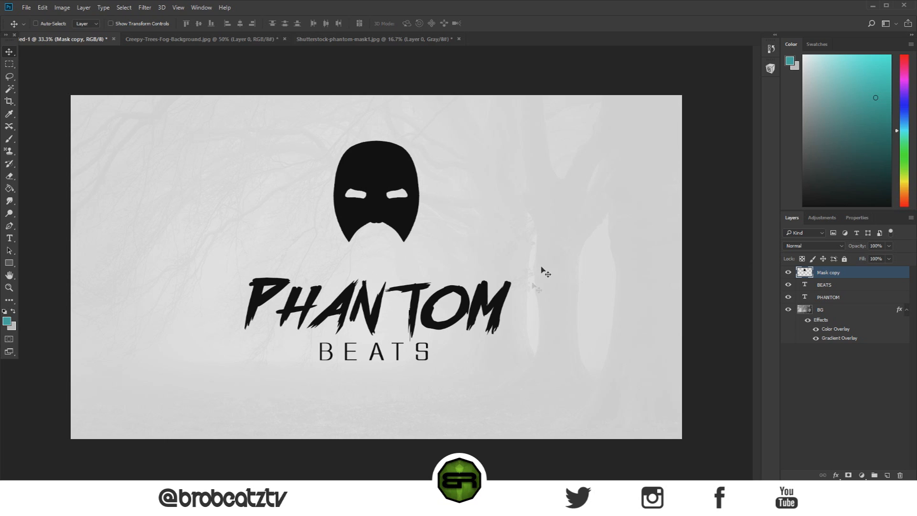
Step: Rename the merged mask layer as Mask
double_click(829, 273)
left_click(843, 275)
key("BackSpace")
key("BackSpace")
key("BackSpace")
key("BackSpace")
key("BackSpace")
key("Return")
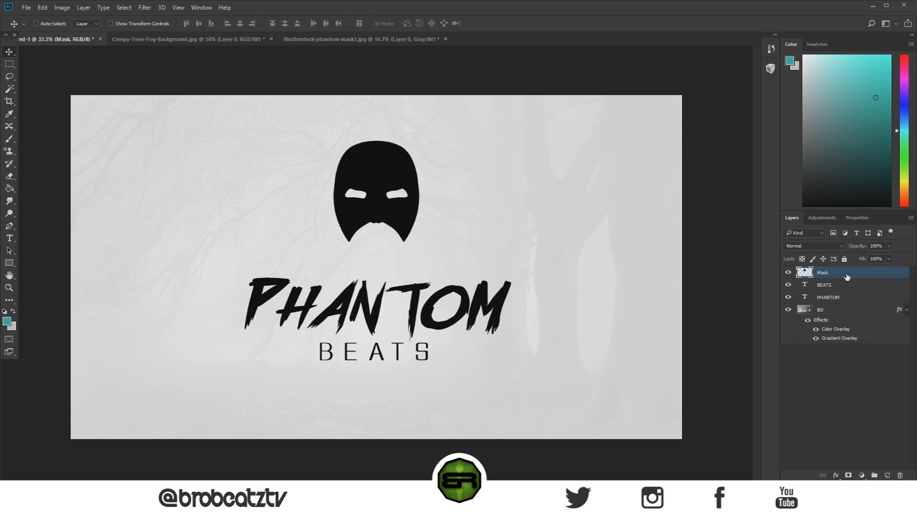
Step: Try a blue outside Stroke of 9 px in the Mask layer's style
double_click(846, 277)
left_click_drag(437, 117, 492, 98)
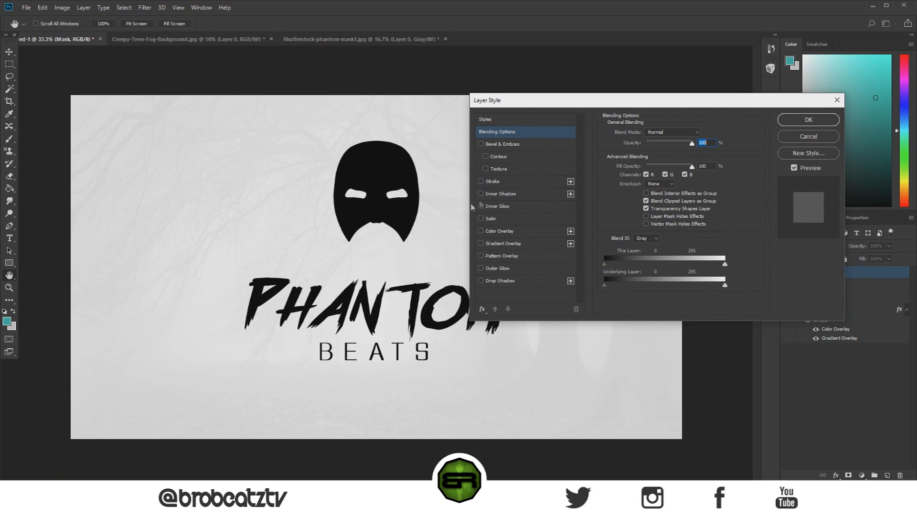
left_click(481, 181)
left_click(481, 182)
left_click(479, 182)
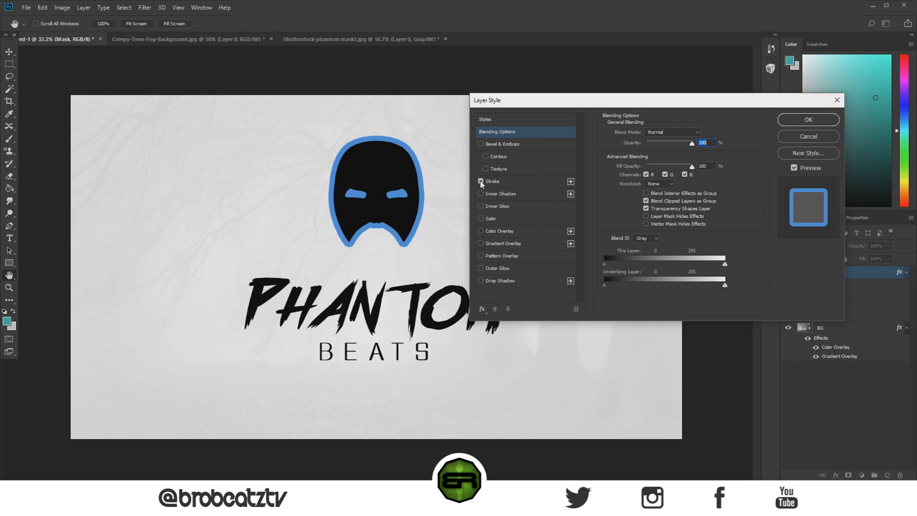
left_click(531, 182)
left_click_drag(651, 133, 642, 136)
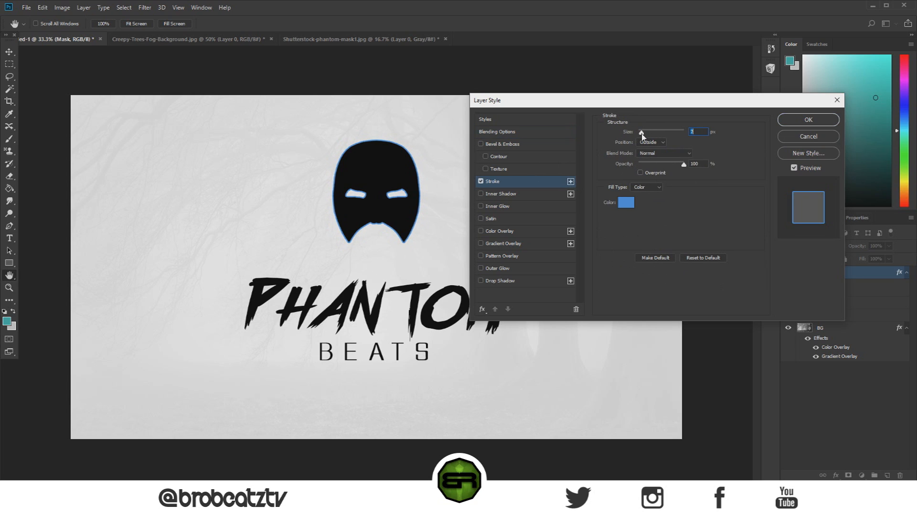
left_click_drag(637, 134, 643, 135)
Step: Try other colors for the mask's stroke, discard them, and switch the Stroke effect off
left_click(629, 202)
left_click(482, 191)
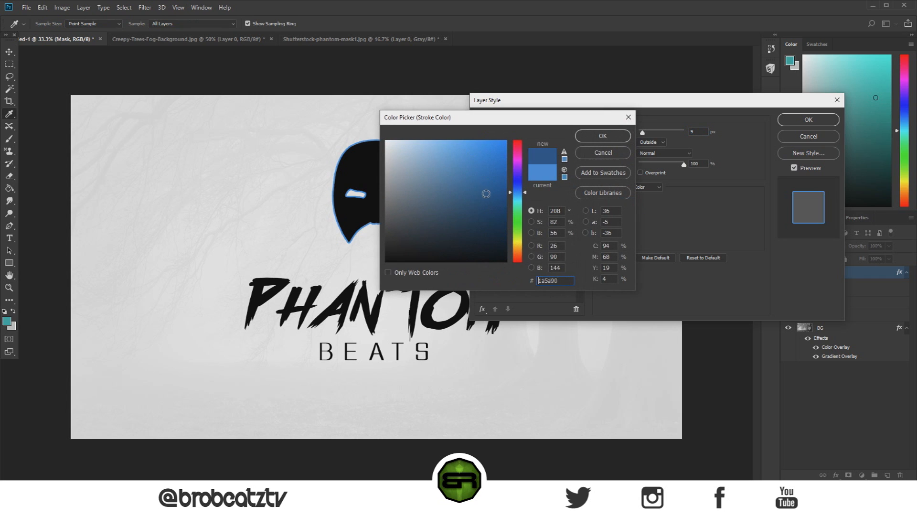
left_click_drag(481, 119, 619, 120)
left_click(634, 172)
left_click(736, 150)
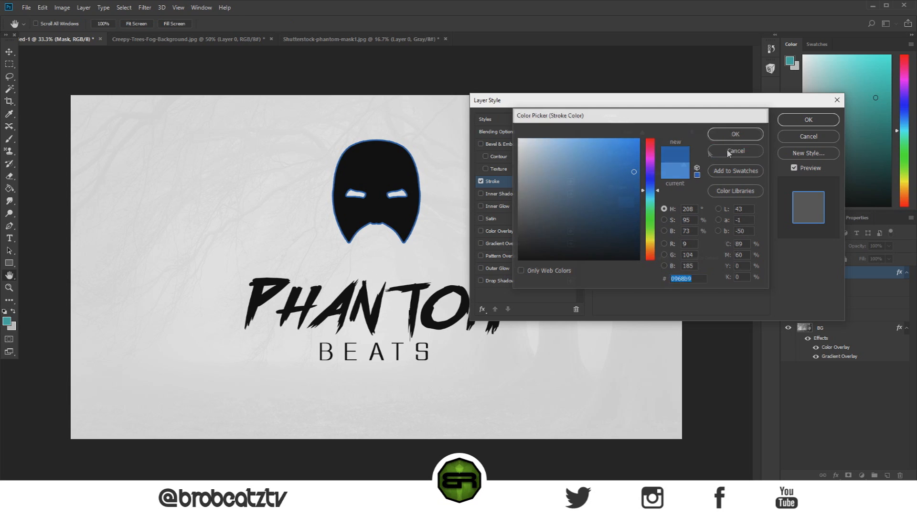
left_click(481, 181)
Step: Try a red Color Overlay, d41010, on the Mask layer, discard the color and switch the overlay off
left_click(481, 232)
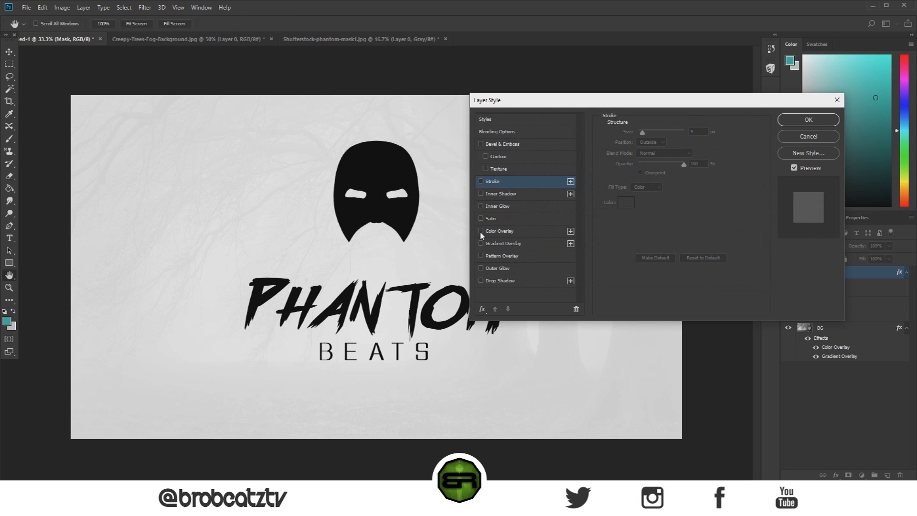
left_click(477, 229)
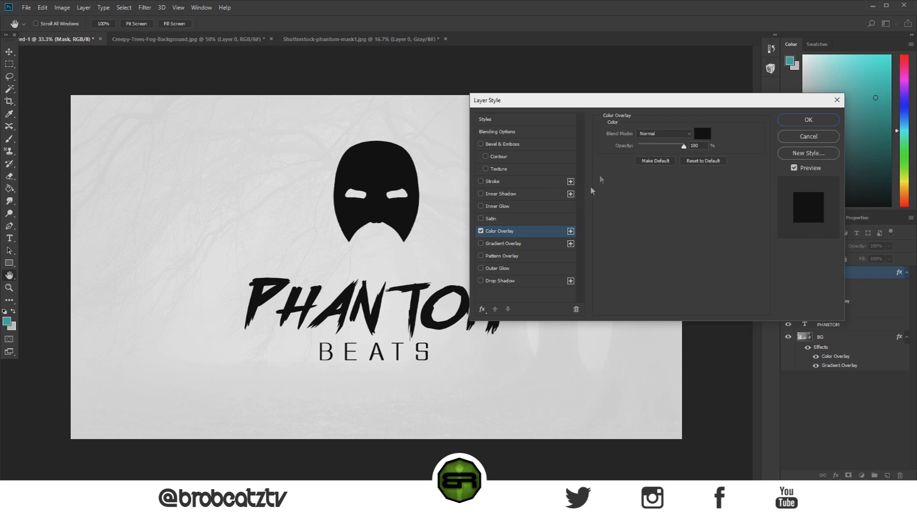
left_click(698, 133)
left_click(584, 201)
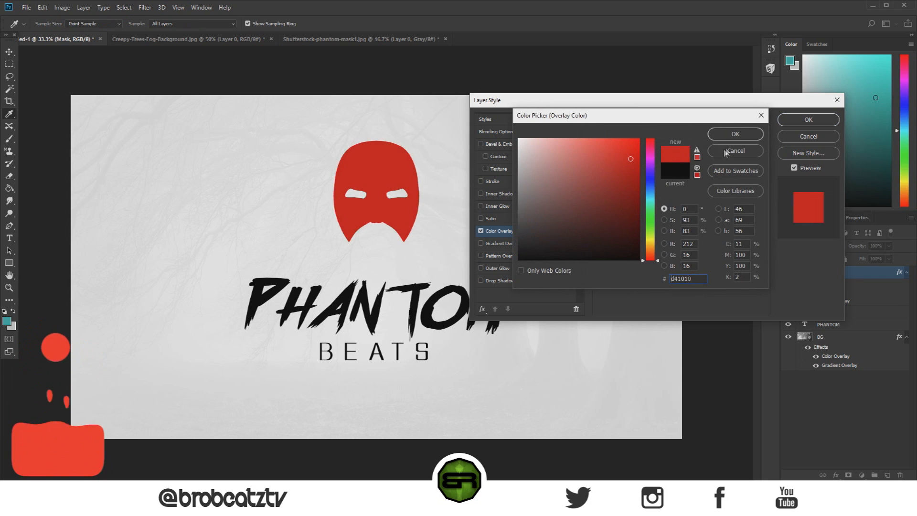
key("Escape")
left_click(480, 231)
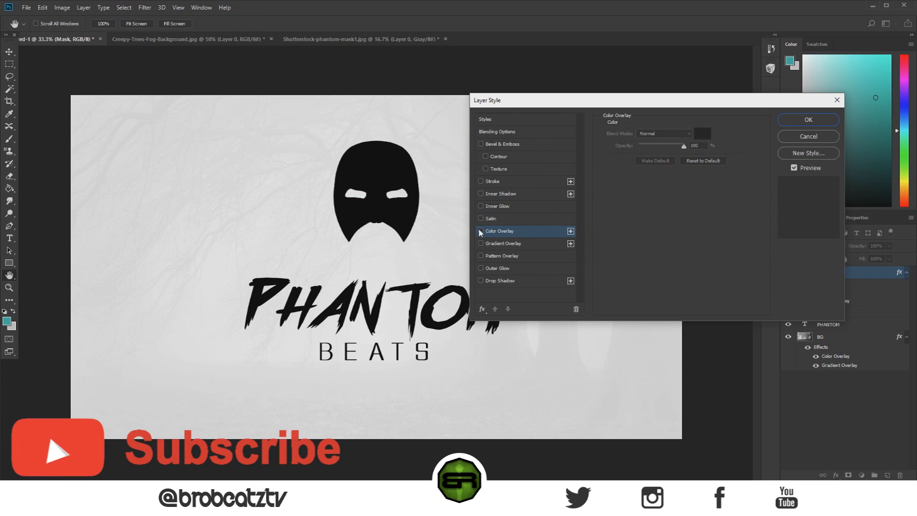
Step: Give the Mask layer a Multiply Drop Shadow with 39% opacity, 15 px distance, 0% spread and 21 px size
left_click(480, 281)
left_click(503, 281)
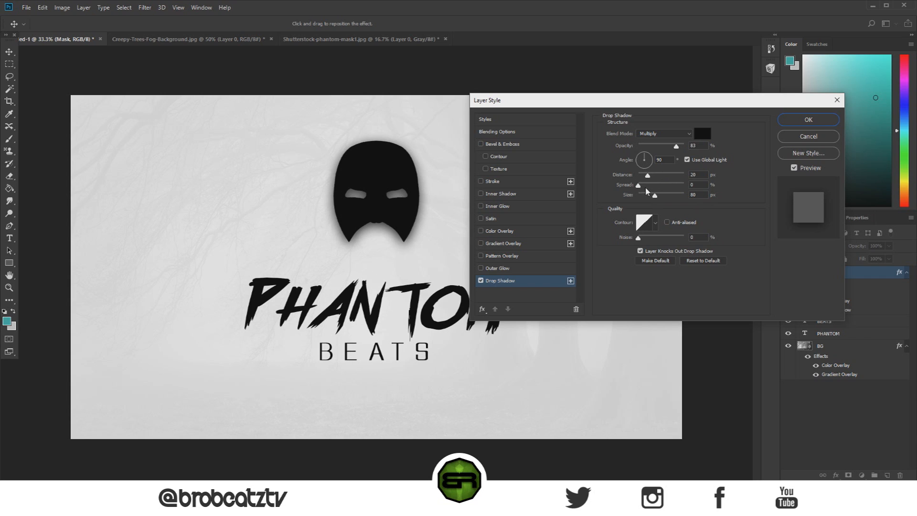
left_click_drag(654, 198, 637, 176)
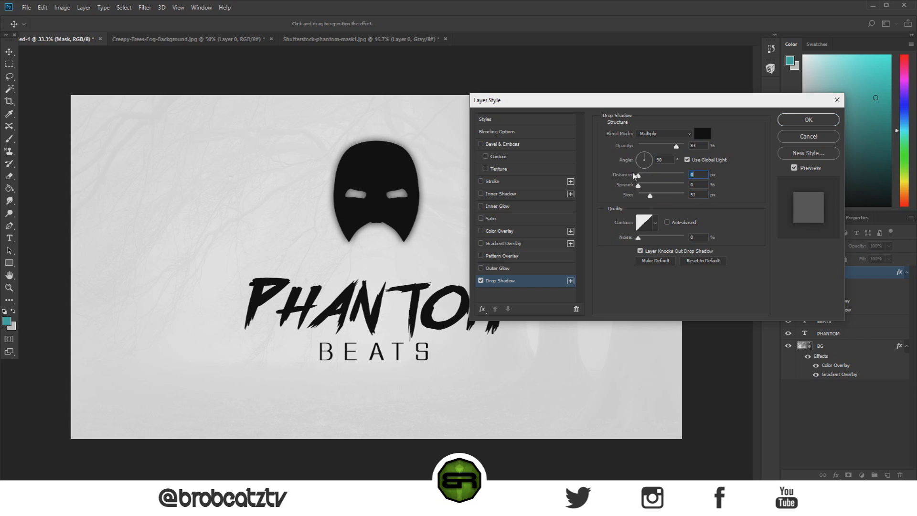
left_click_drag(650, 197, 647, 199)
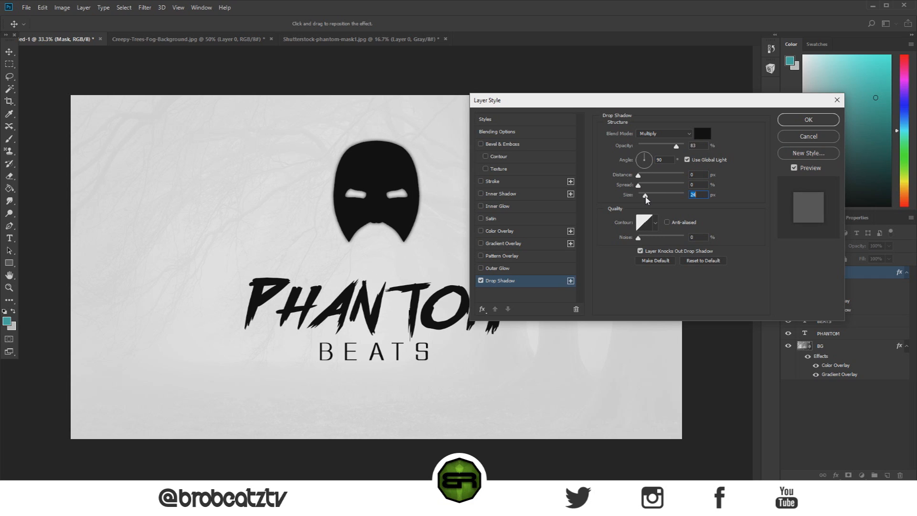
left_click_drag(675, 145, 678, 170)
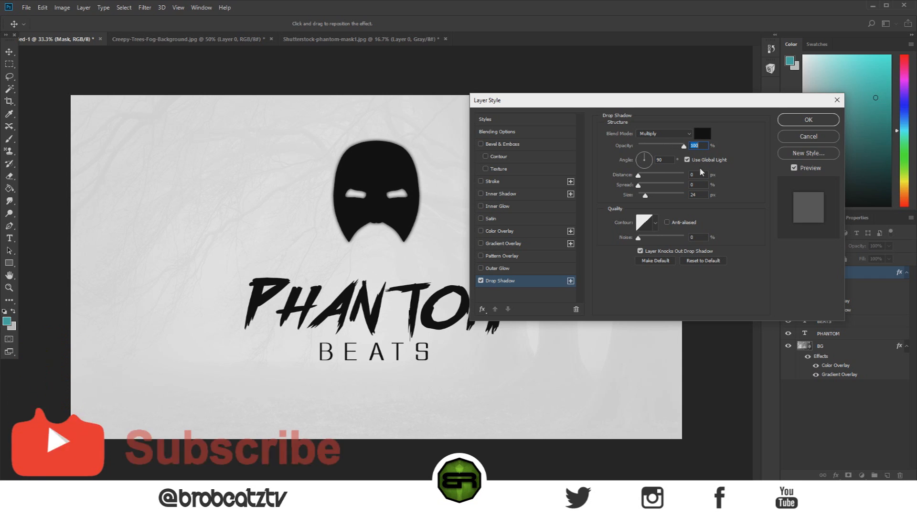
left_click_drag(678, 171, 644, 196)
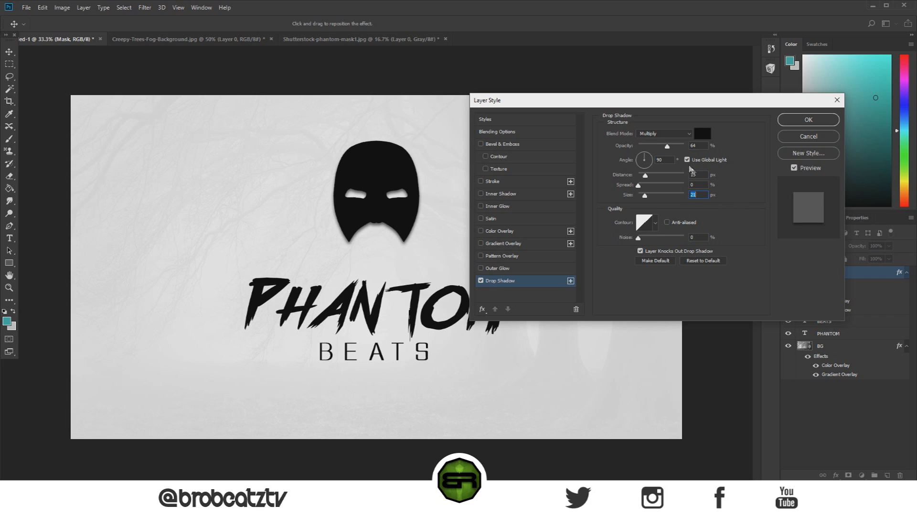
left_click_drag(666, 150, 656, 148)
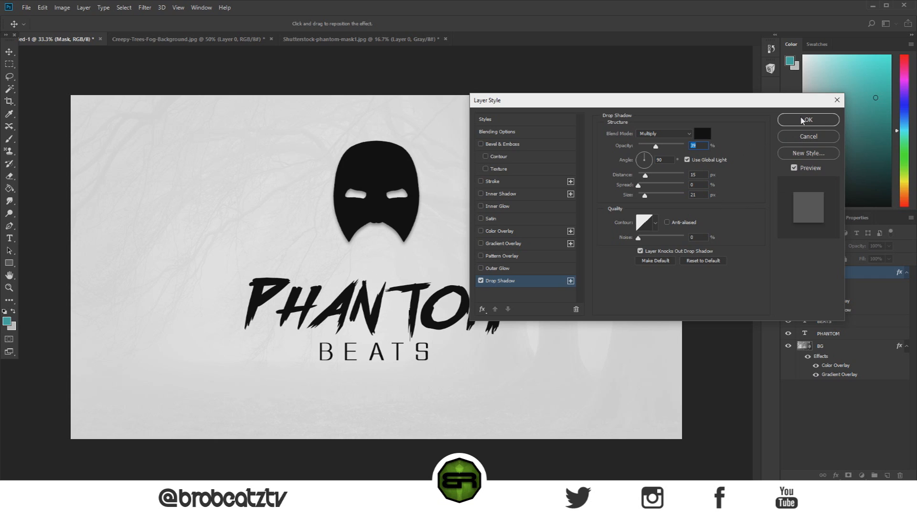
left_click(802, 121)
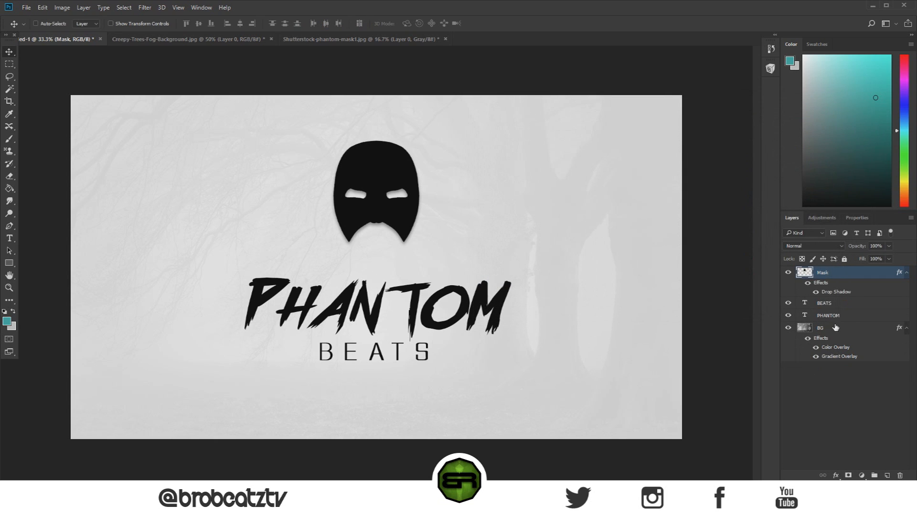
Step: Give the PHANTOM text layer a Drop Shadow with 61% opacity, 15 px distance and 21 px size
left_click(839, 315)
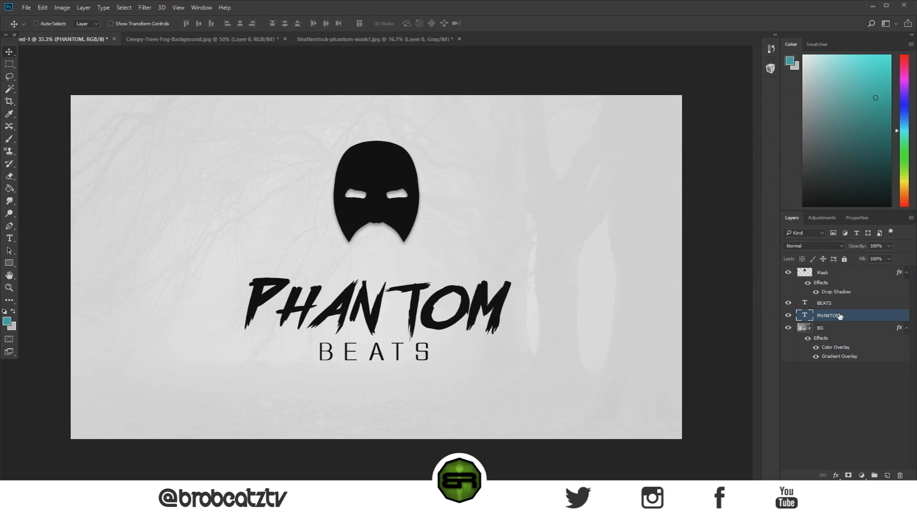
double_click(855, 317)
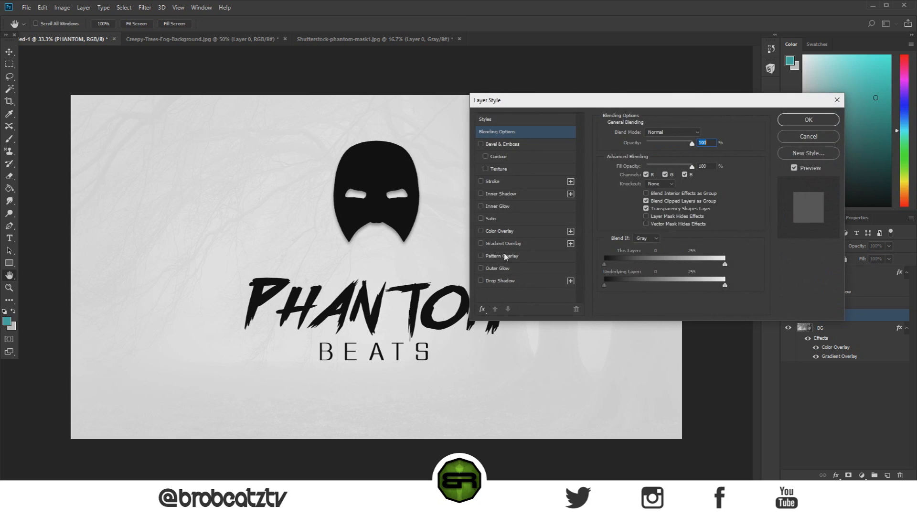
left_click(481, 280)
left_click(501, 286)
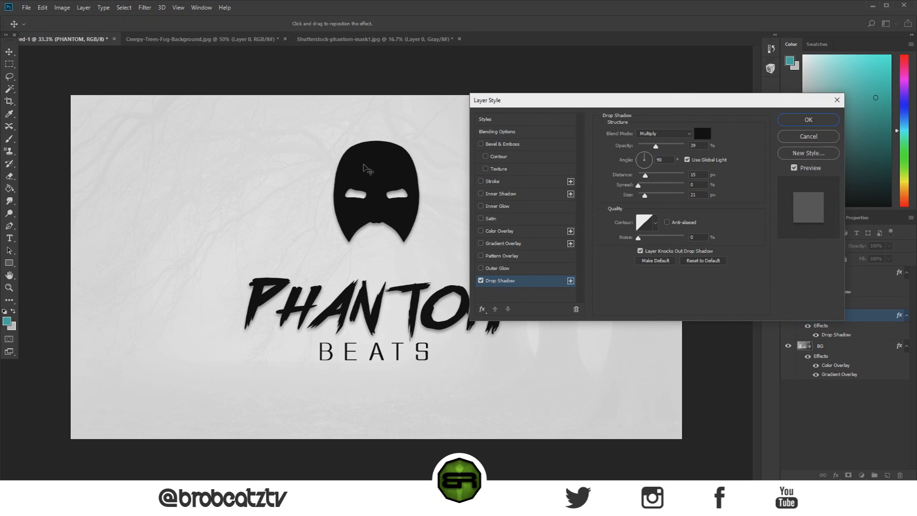
left_click_drag(662, 150, 668, 151)
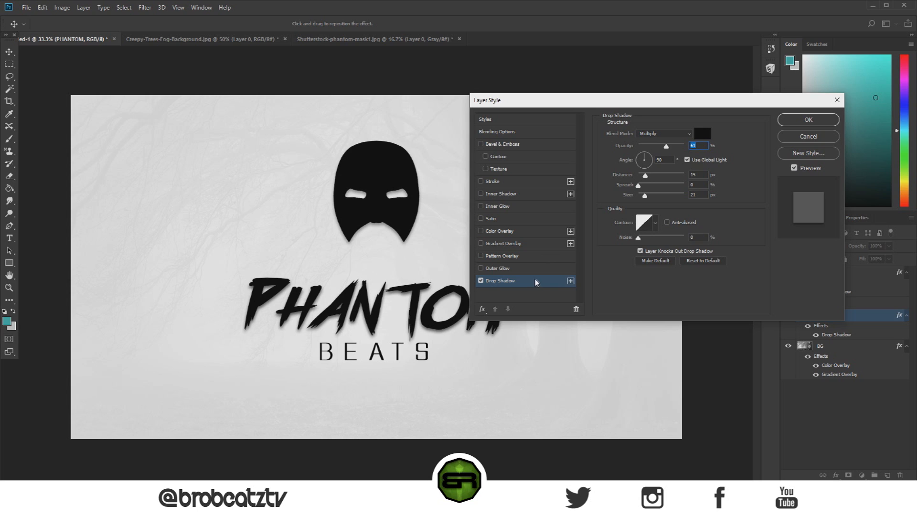
left_click(807, 120)
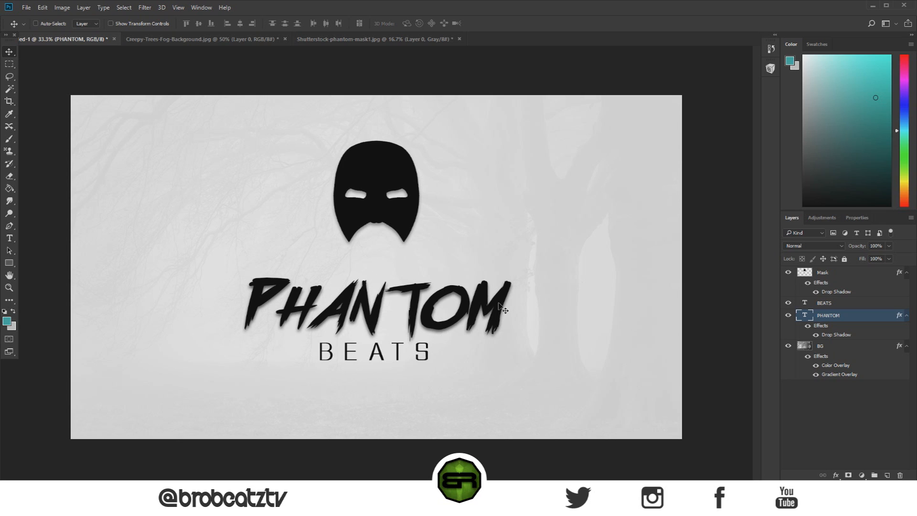
Step: Add a Stroke effect to the BEATS text layer with its position set to Inside
left_click(843, 305)
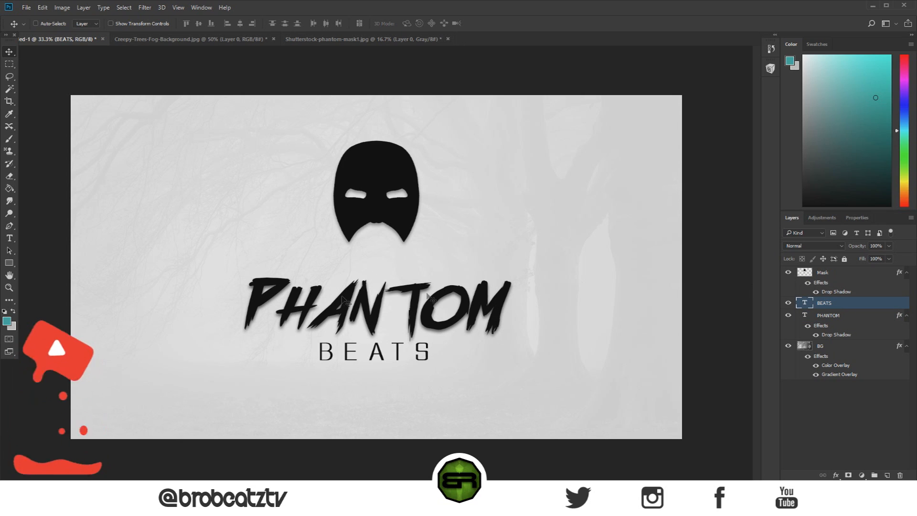
double_click(902, 303)
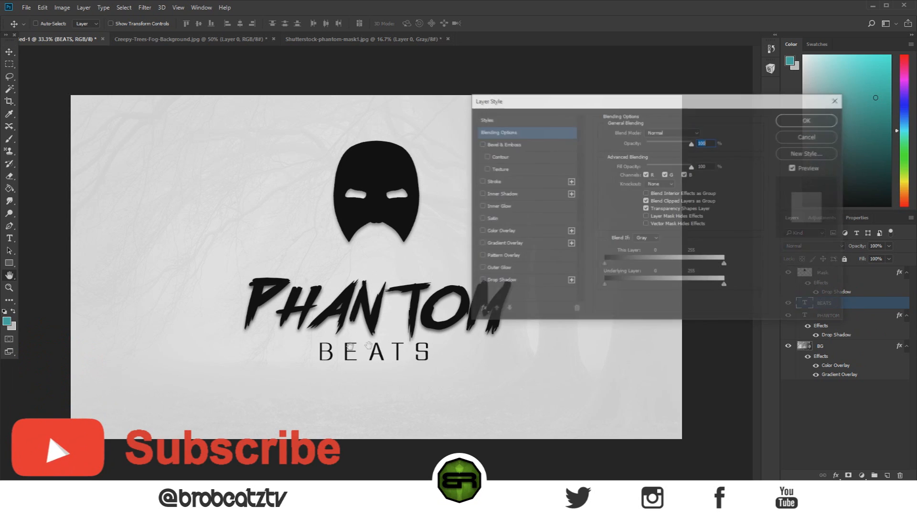
left_click(492, 182)
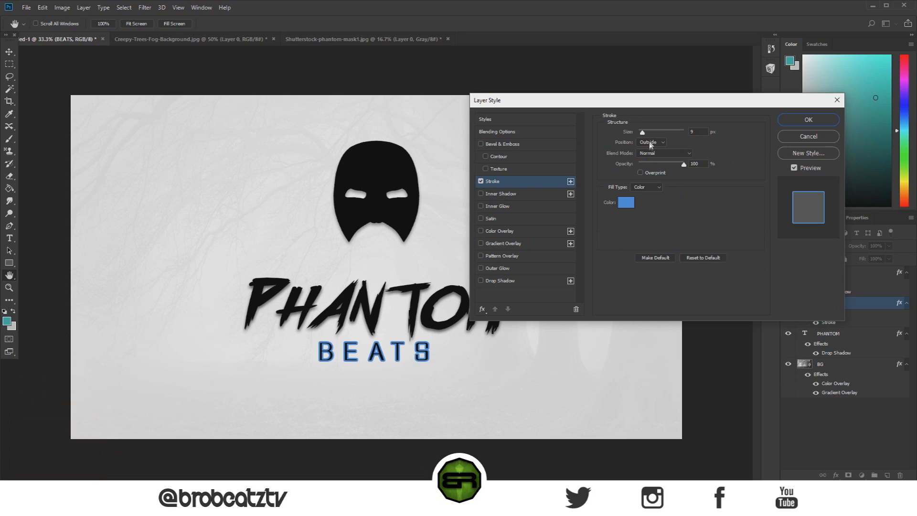
left_click(649, 142)
left_click(644, 157)
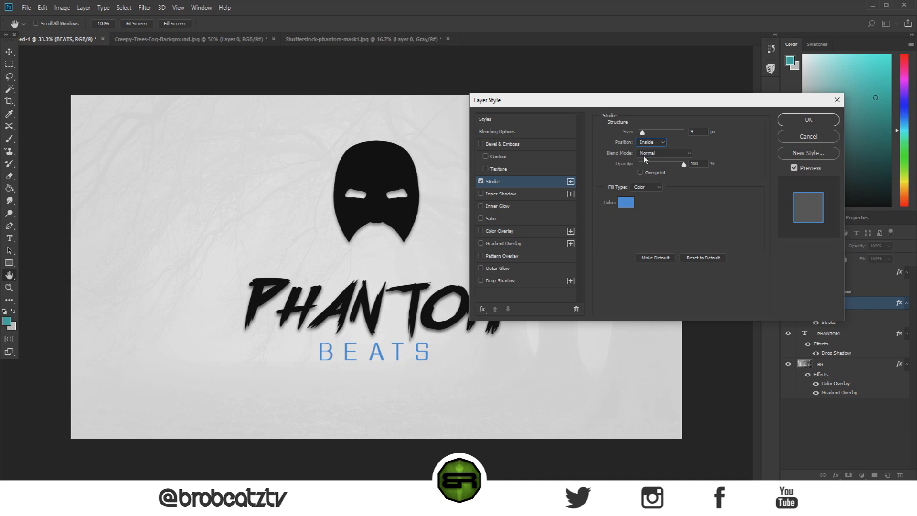
Step: Set the BEATS stroke to near-white at 2 px to thin the letters, and accept the layer style
left_click(625, 202)
left_click(519, 139)
left_click_drag(522, 208, 477, 293)
left_click_drag(550, 239, 462, 47)
left_click(735, 133)
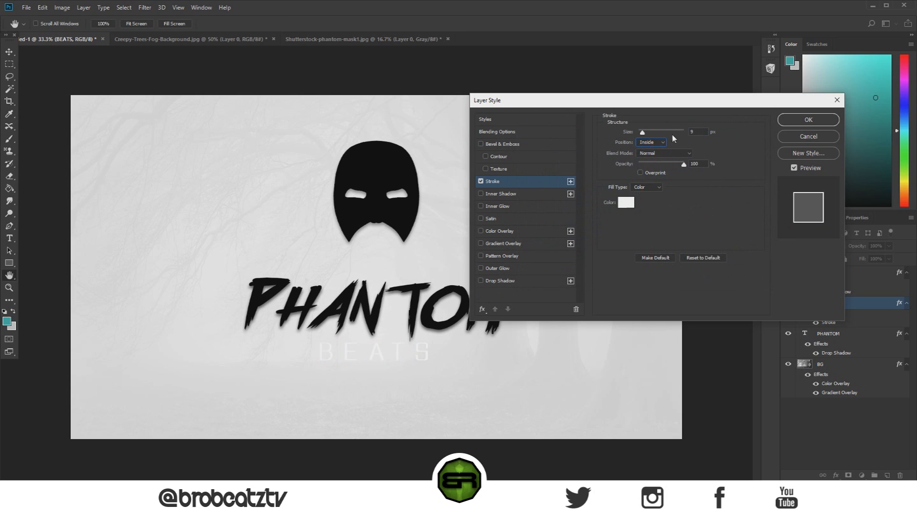
left_click_drag(642, 137, 640, 136)
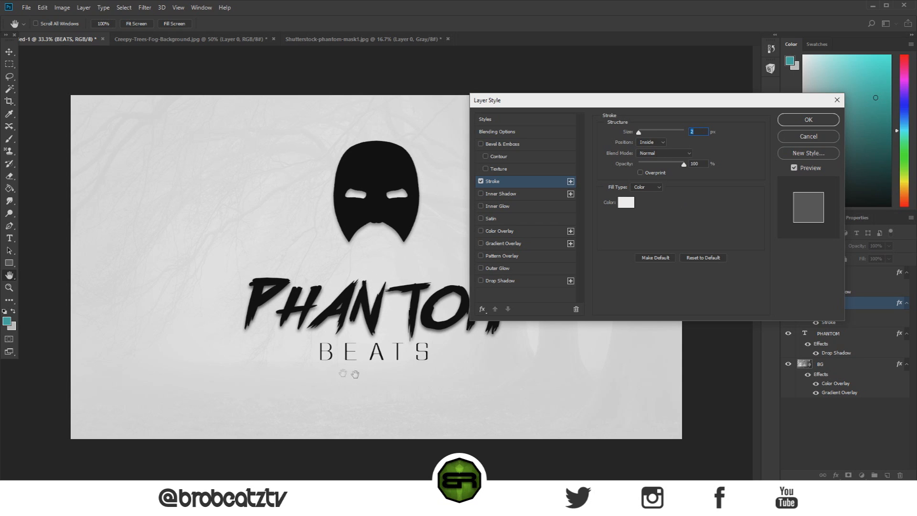
mouse_move(683, 164)
left_mouse_down()
mouse_move(630, 163)
mouse_move(706, 171)
left_mouse_up()
left_click(812, 120)
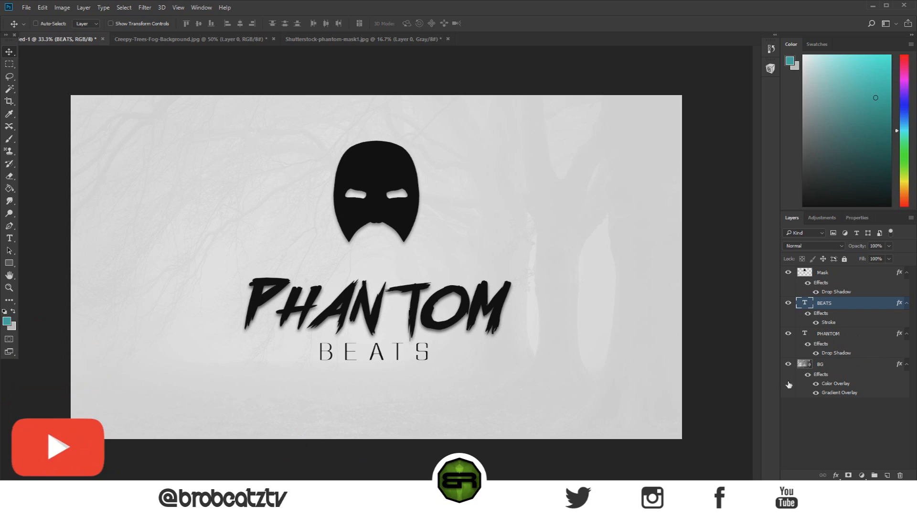
left_click(844, 371)
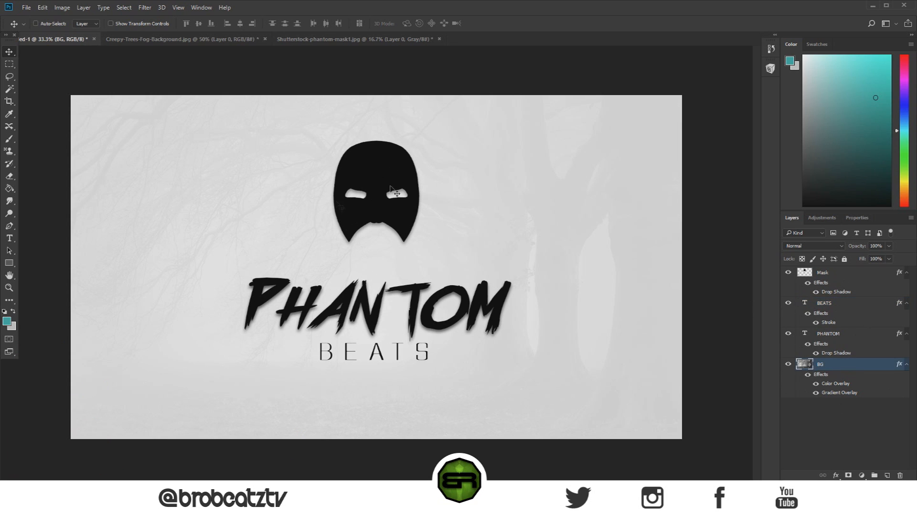
double_click(855, 364)
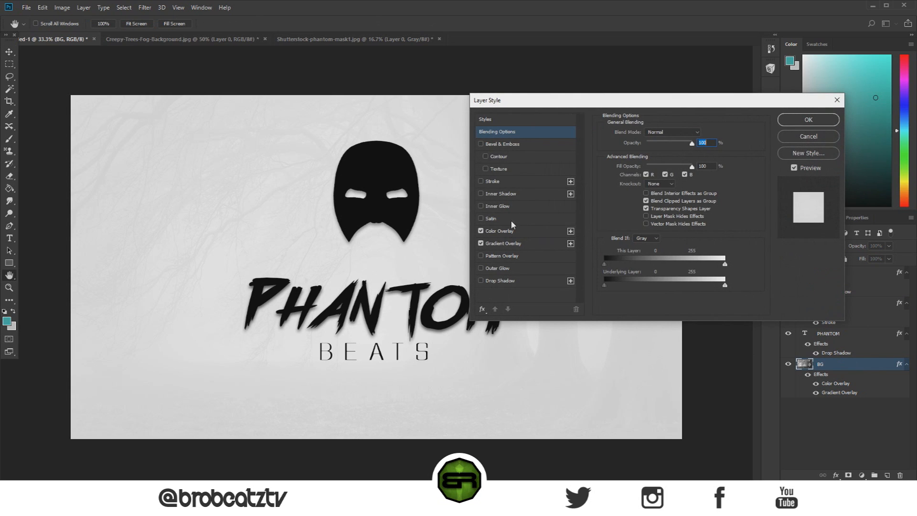
left_click(529, 231)
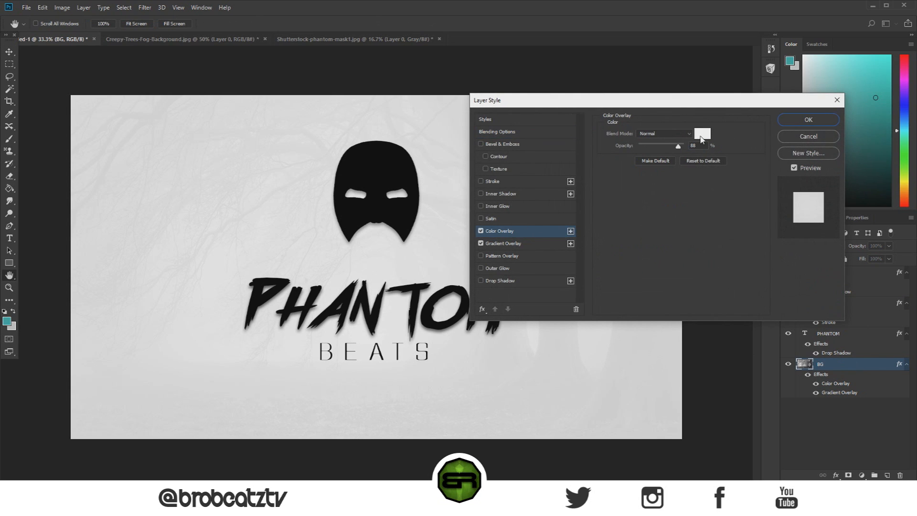
left_click(701, 138)
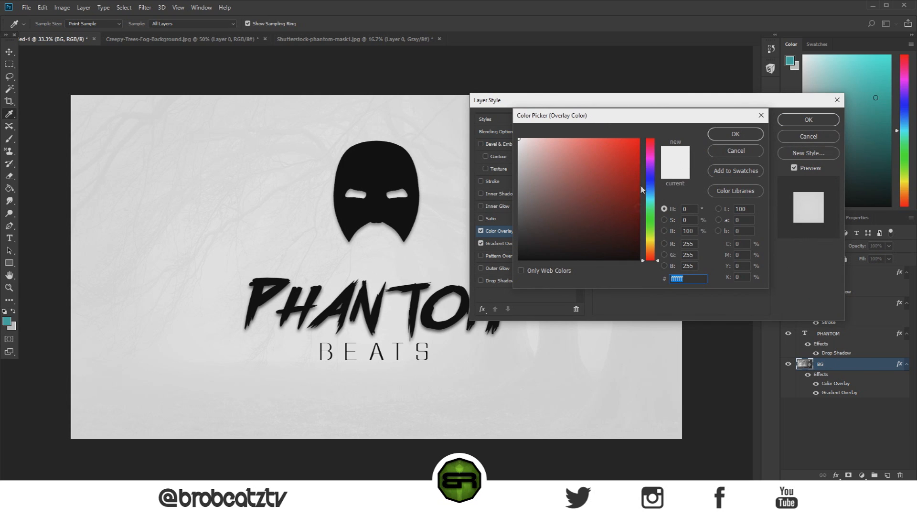
left_click(617, 181)
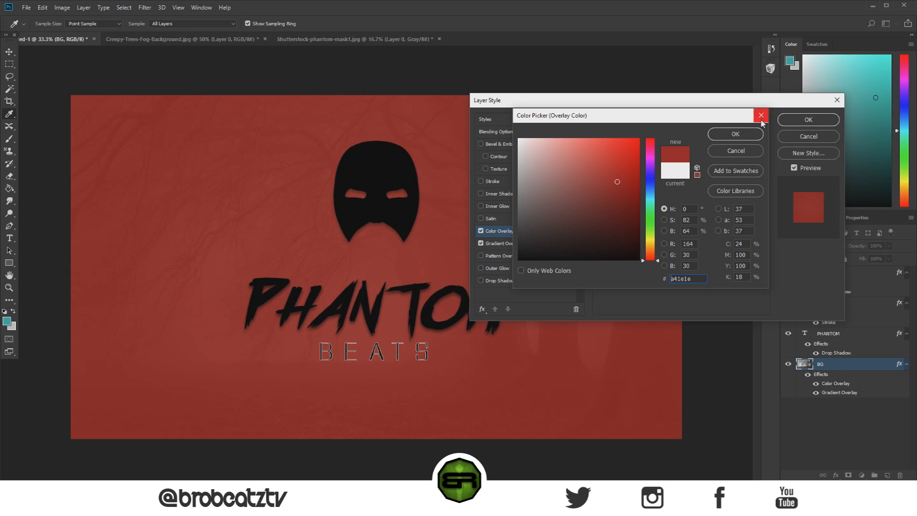
left_click(761, 115)
left_click(808, 119)
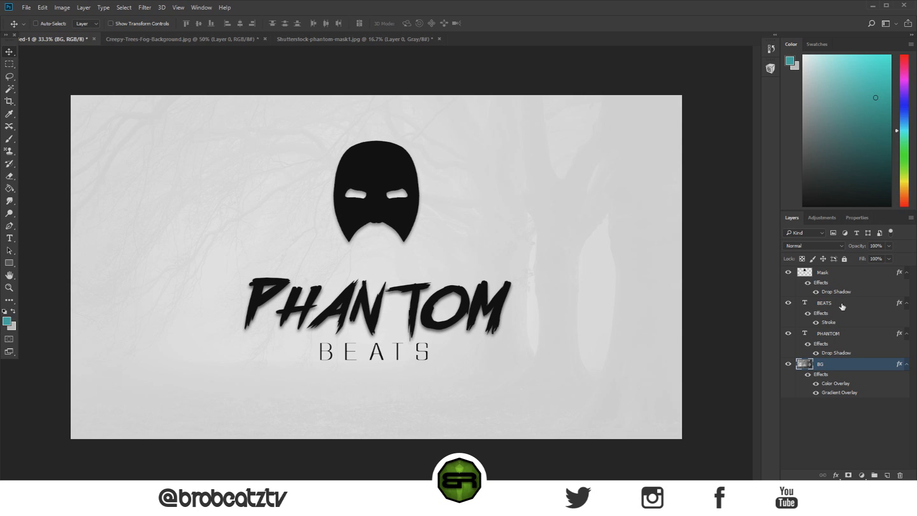
Step: Hide the BEATS text layer's Stroke effect and open the BG layer's Color Overlay colour for editing
left_click(820, 324)
left_click(816, 323)
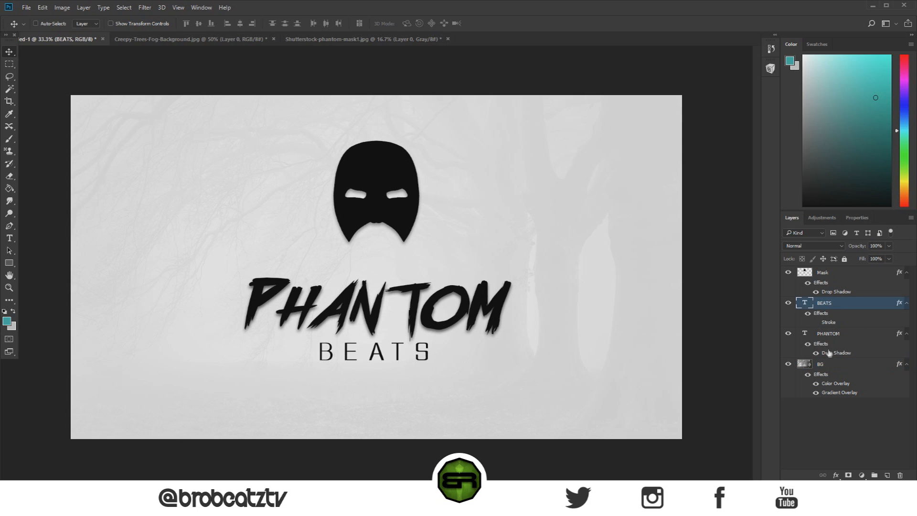
double_click(832, 373)
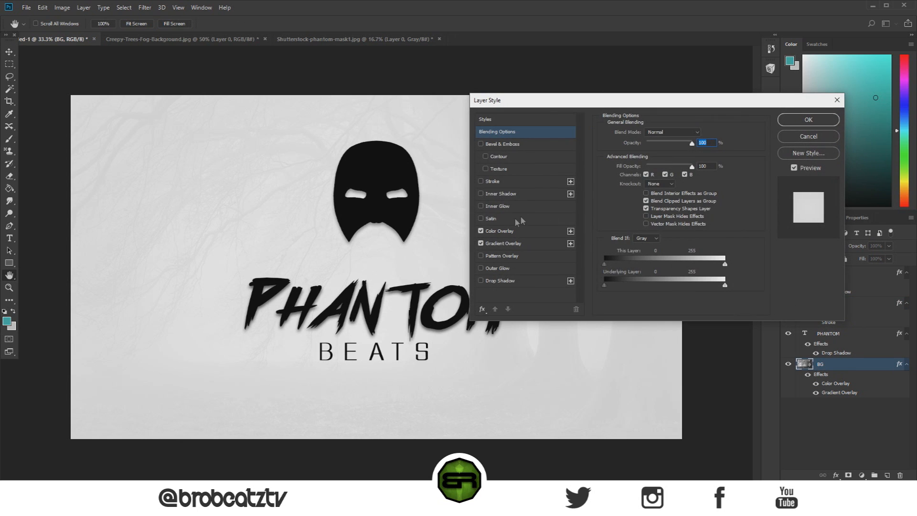
left_click(520, 231)
left_click(701, 134)
Step: Try red shades such as 9e2d2d, ff0000 and ae1616 as the BG layer's overlay colour
left_click(605, 185)
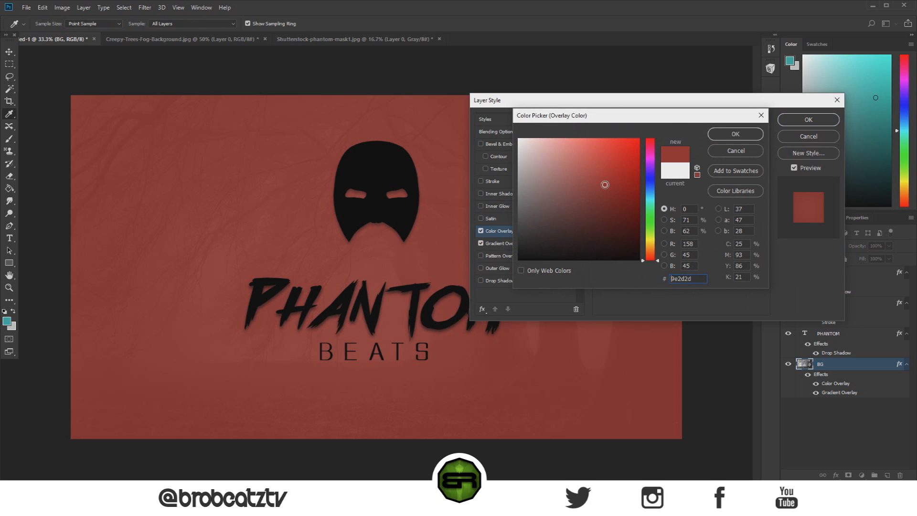
left_click_drag(599, 181, 661, 127)
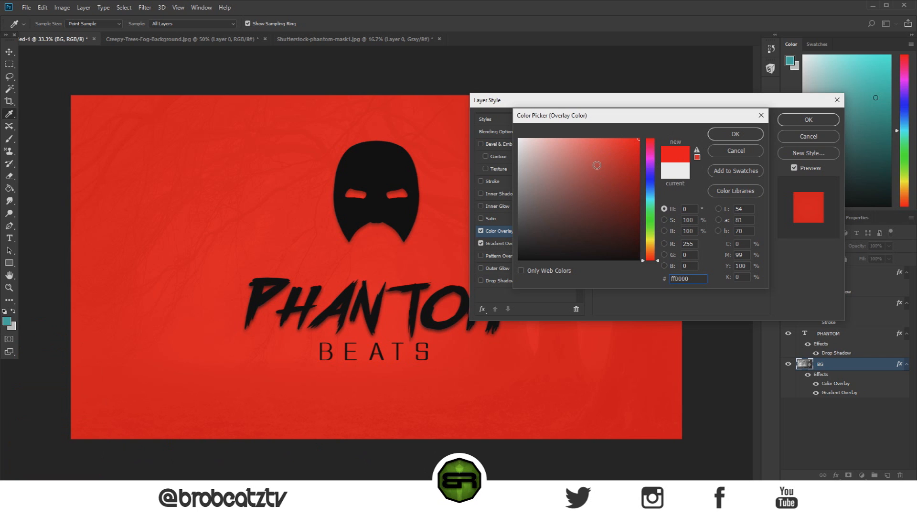
left_click(601, 186)
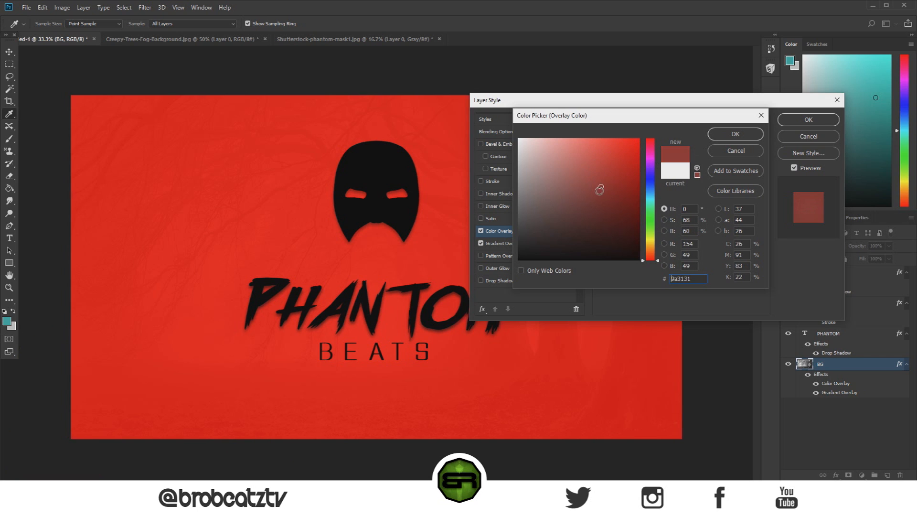
left_click_drag(631, 169, 656, 118)
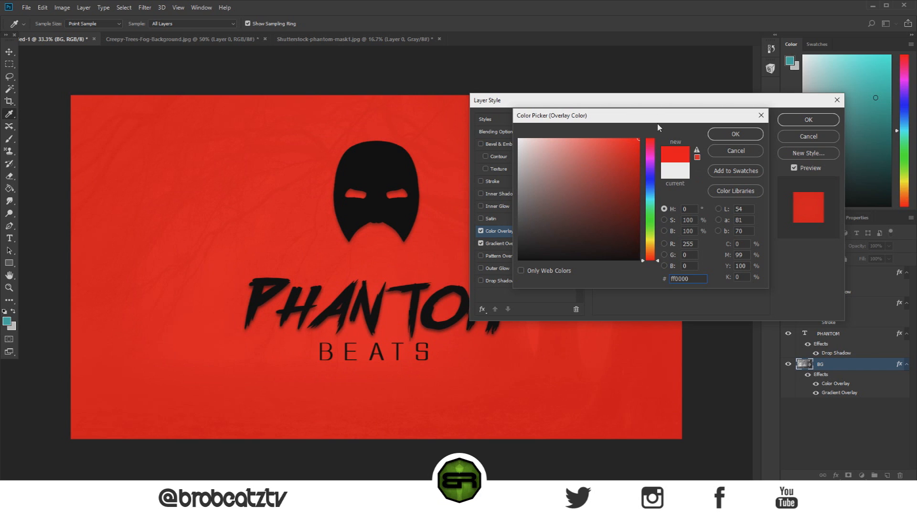
mouse_move(632, 158)
left_mouse_down()
mouse_move(630, 187)
mouse_move(624, 177)
left_mouse_up()
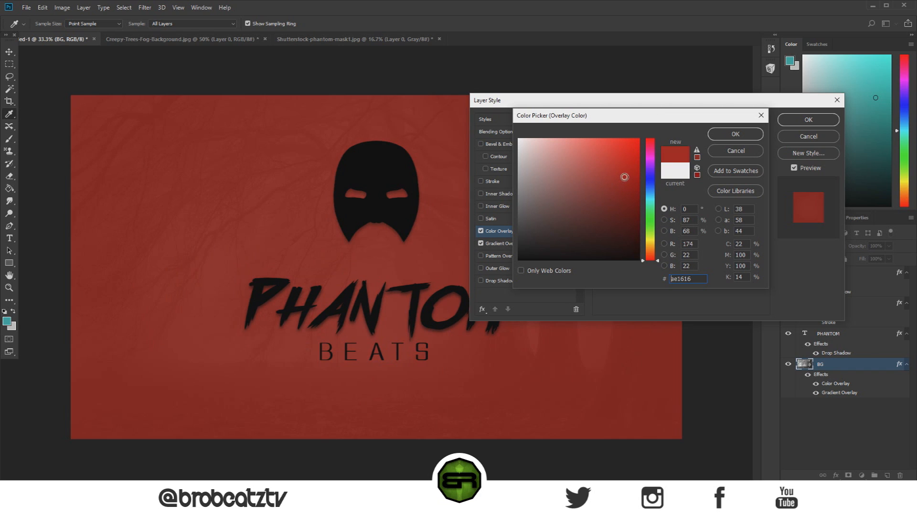
Step: Try gold c19e32, amber ffc000, bright green 12ff00 and cyan 00f6ff as the background overlay colour
mouse_move(654, 245)
left_mouse_down()
mouse_move(648, 238)
mouse_move(646, 248)
left_mouse_up()
mouse_move(592, 225)
left_mouse_down()
mouse_move(602, 197)
mouse_move(574, 160)
mouse_move(598, 215)
mouse_move(581, 206)
mouse_move(588, 206)
mouse_move(594, 149)
mouse_move(487, 123)
mouse_move(490, 279)
mouse_move(608, 168)
left_mouse_up()
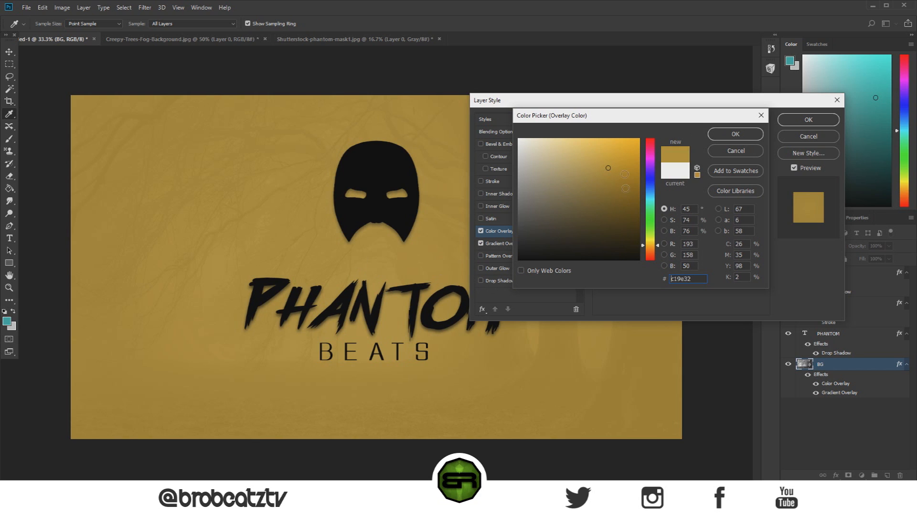
type("ffc000")
left_click_drag(652, 244, 648, 221)
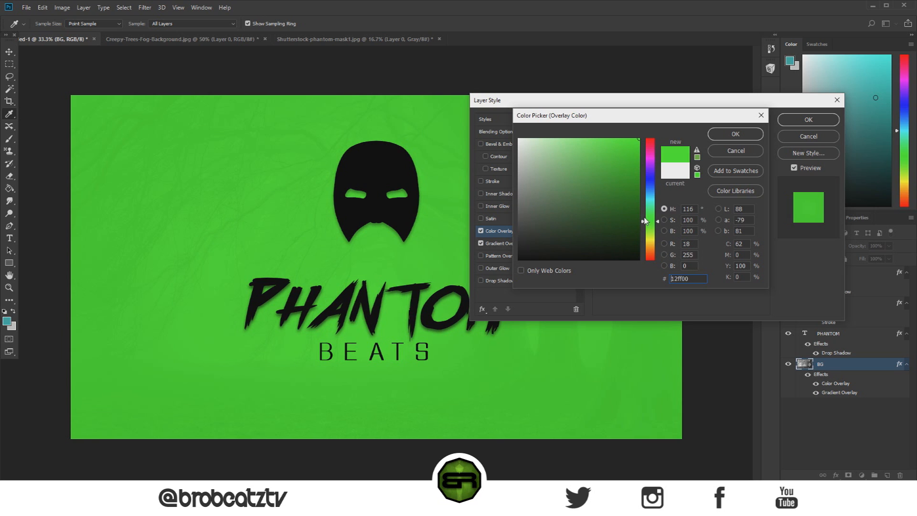
left_click_drag(648, 217, 648, 202)
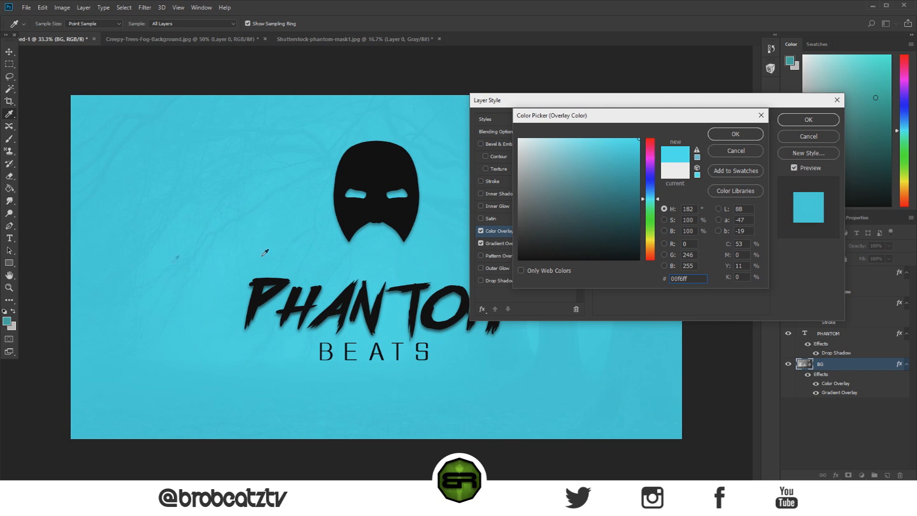
Step: Preview the background overlay in blue 0036ff, purple 6c00ff, red ff001e and teal 00ffae
left_click(650, 184)
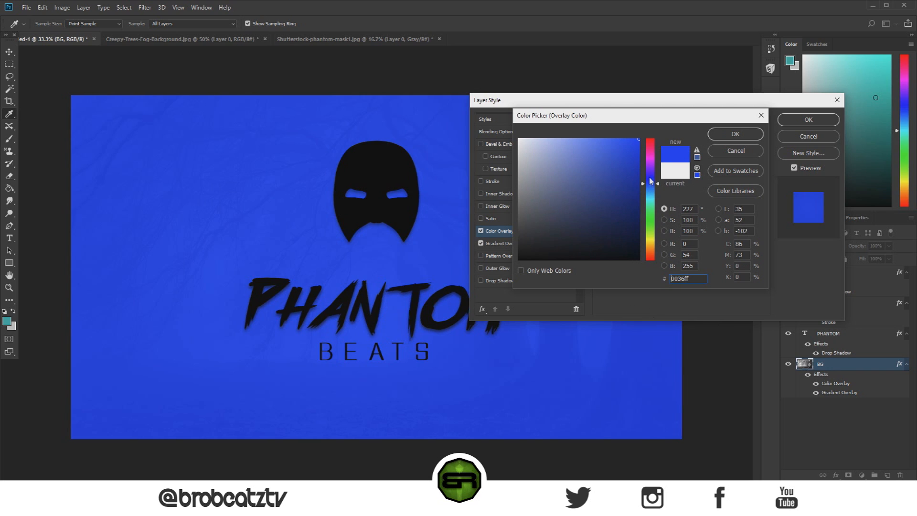
left_click(649, 173)
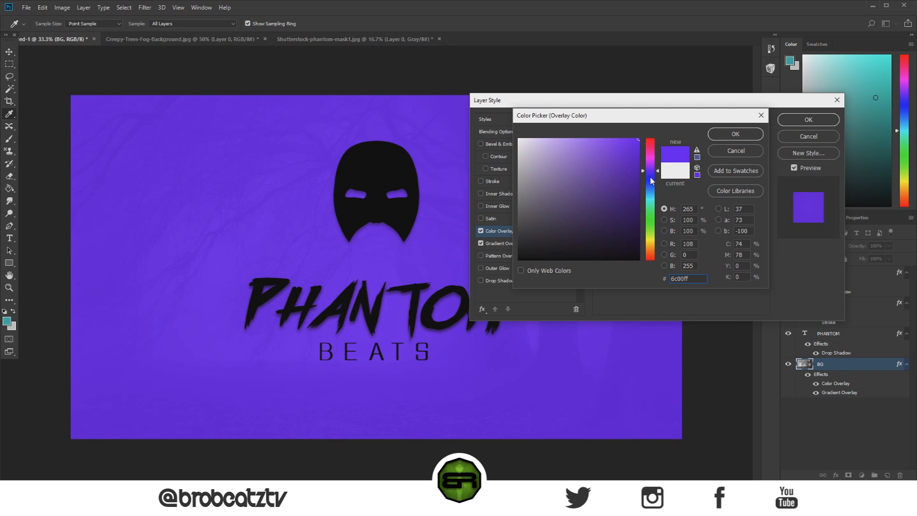
left_click(651, 152)
left_click(650, 140)
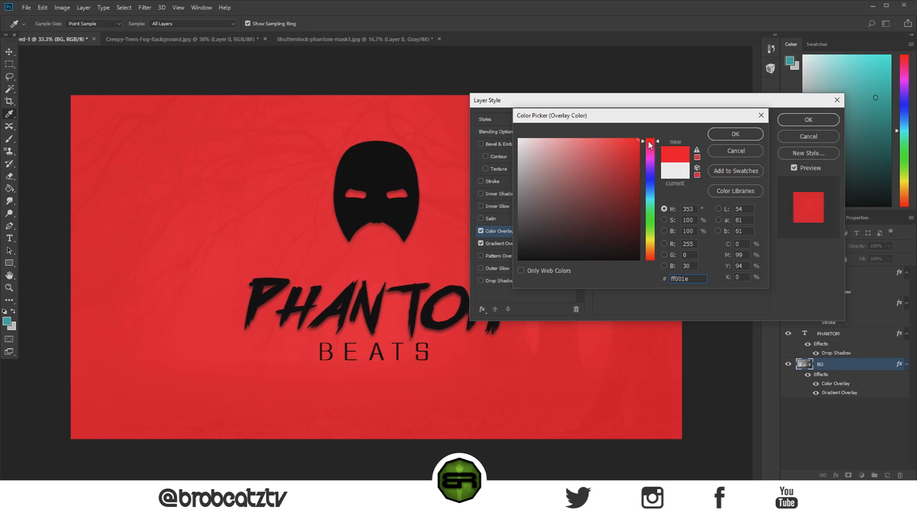
left_click(650, 171)
left_click(650, 206)
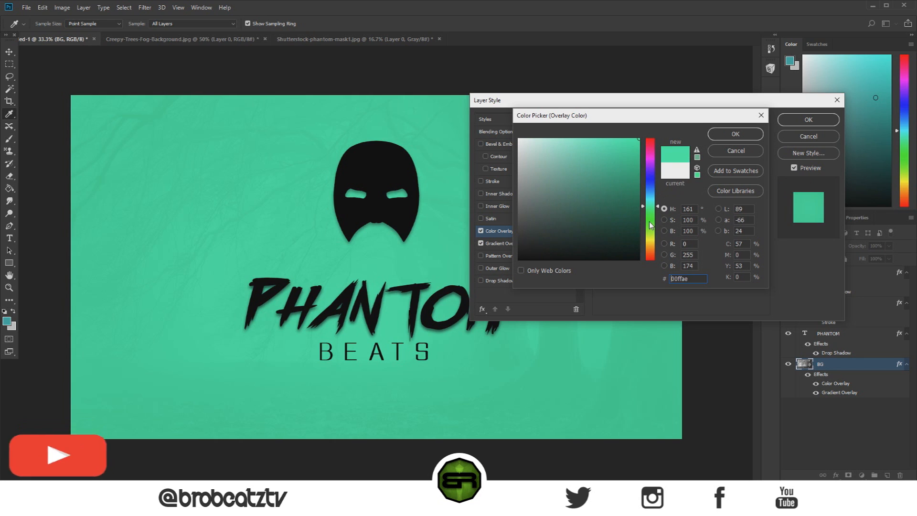
Step: Set the BG layer's Color Overlay to green 62c818 and accept the layer style
left_click(600, 168)
left_click(620, 159)
left_click(625, 164)
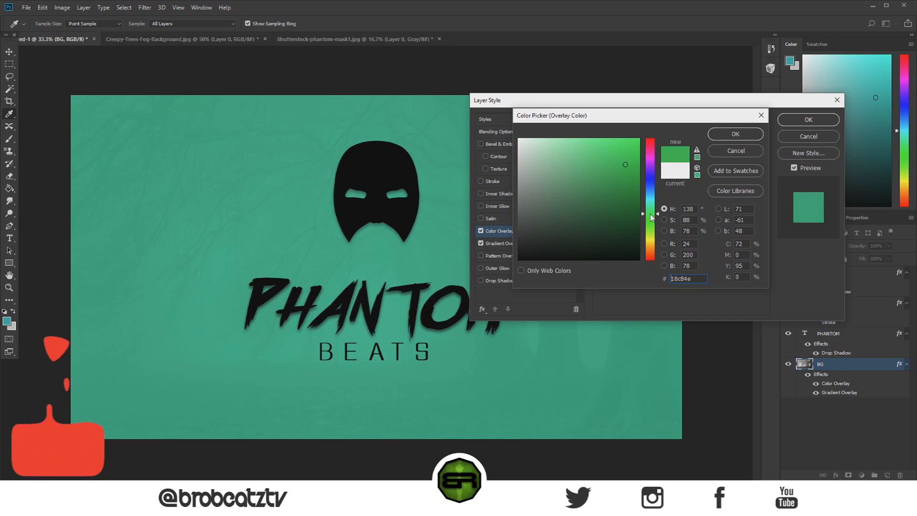
left_click(651, 233)
left_click(649, 225)
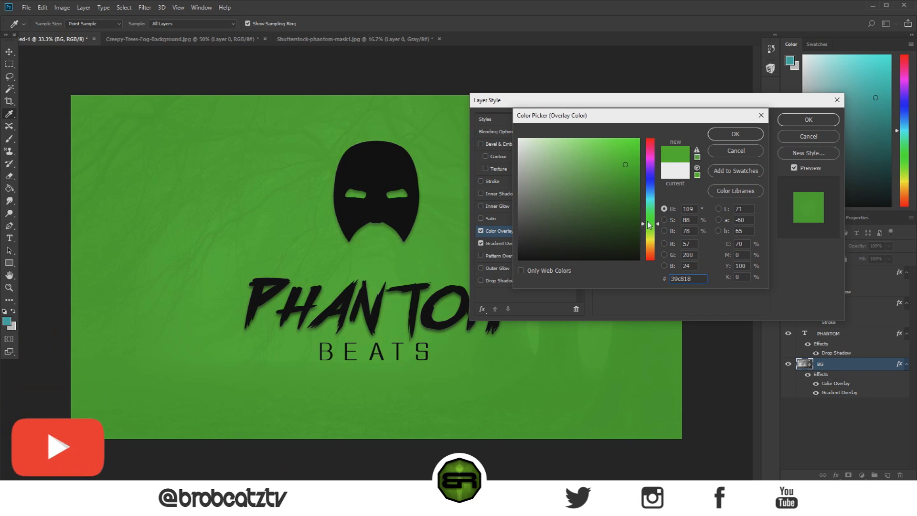
left_click_drag(648, 224, 648, 226)
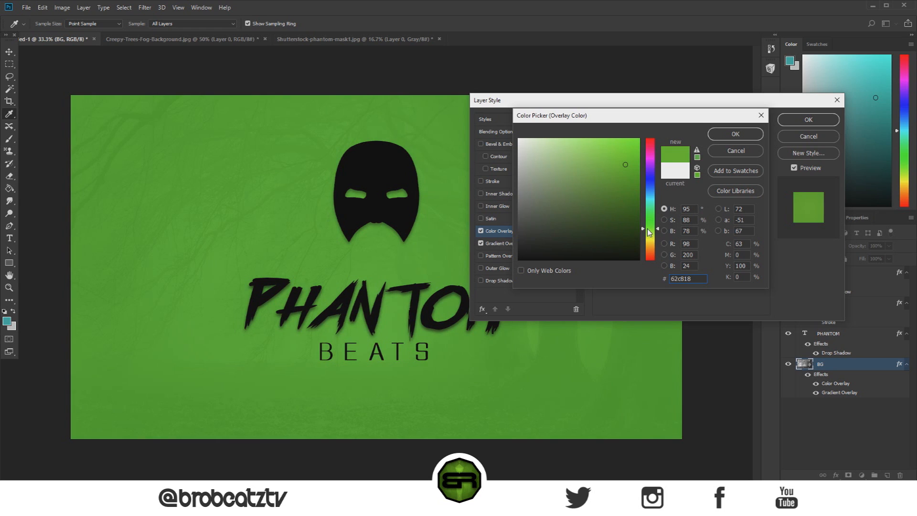
left_click(734, 135)
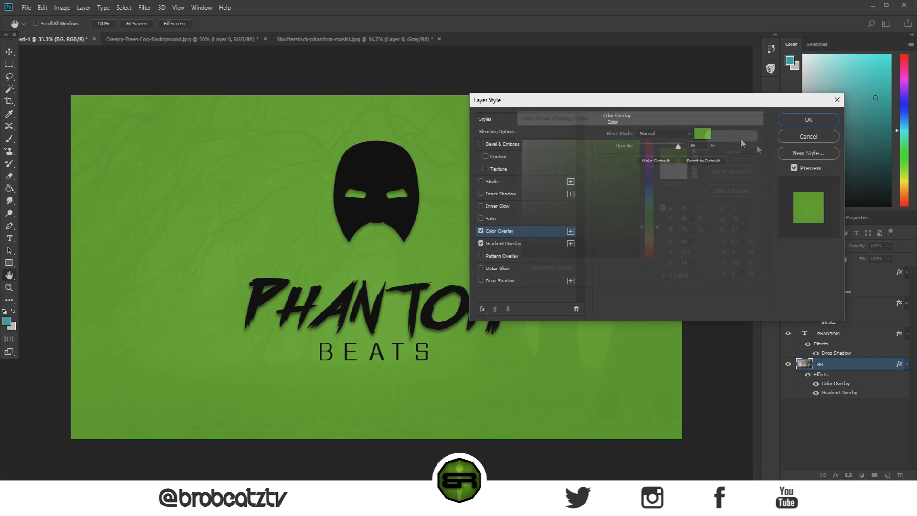
left_click(803, 119)
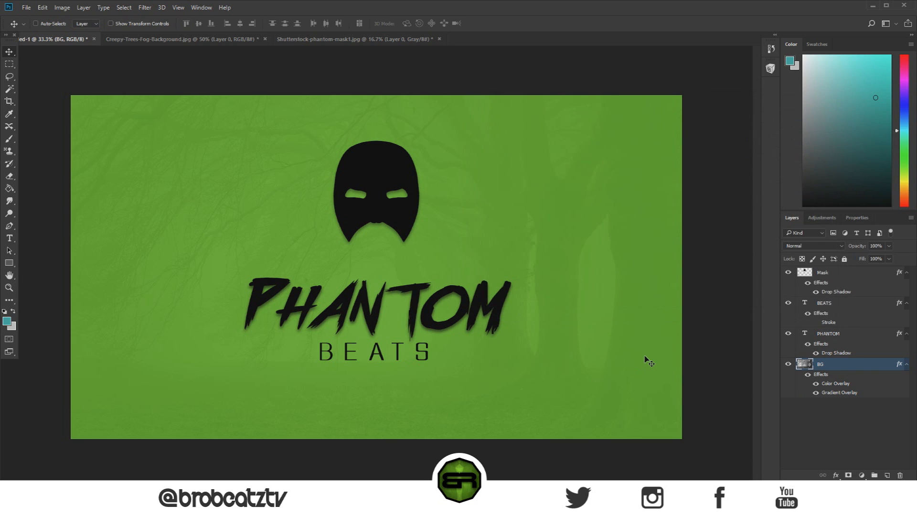